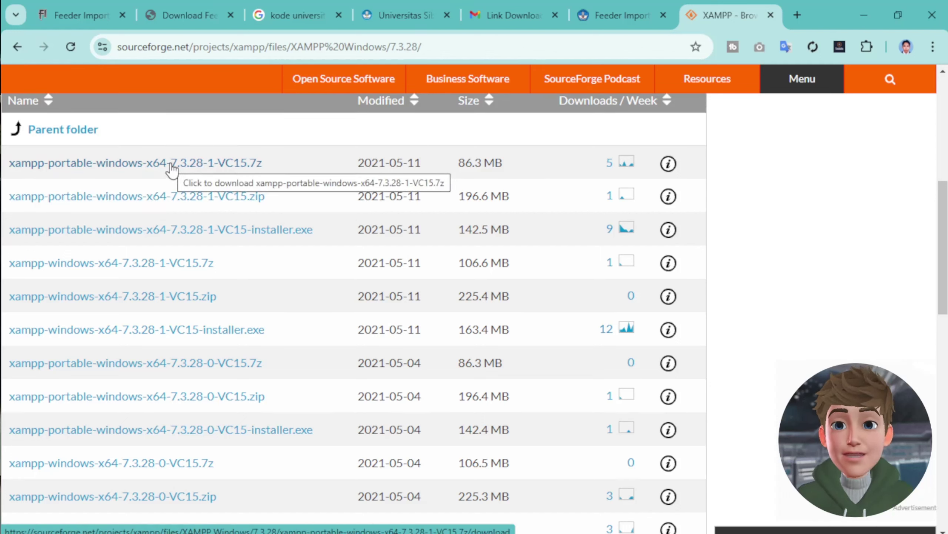
- Save xampp-portable-windows-x64-7.3.28-1-VC15.zip to DATA (F:)\PROGRAM and dismiss the TeraBox offer
left_click(175, 197)
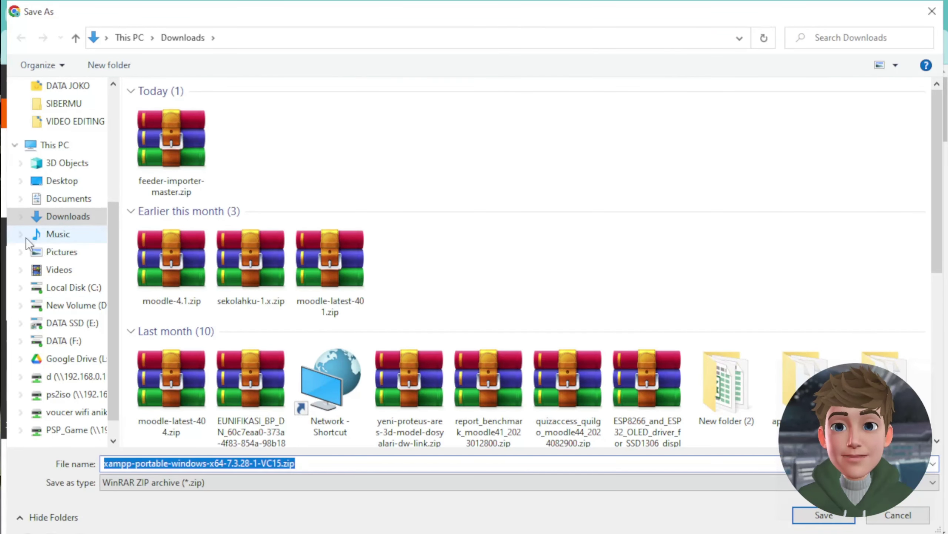
left_click(52, 145)
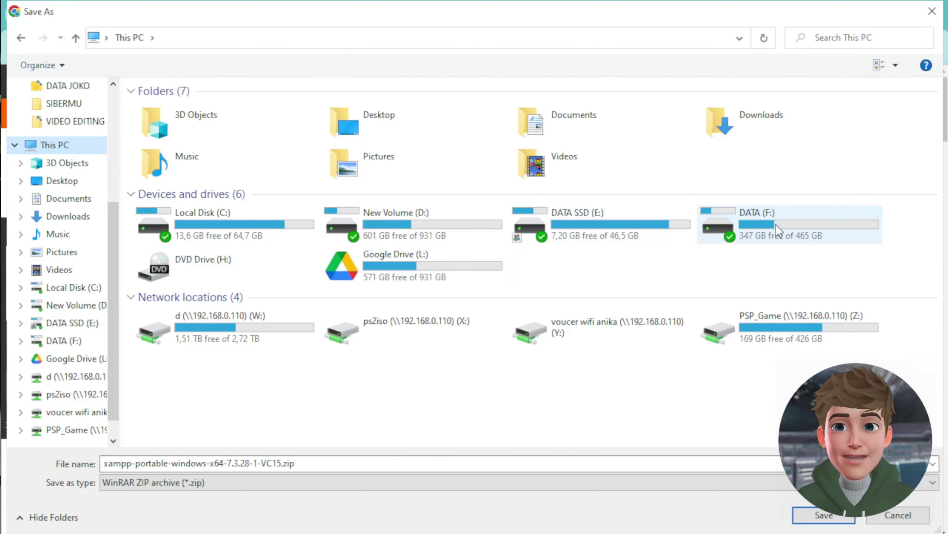
double_click(769, 238)
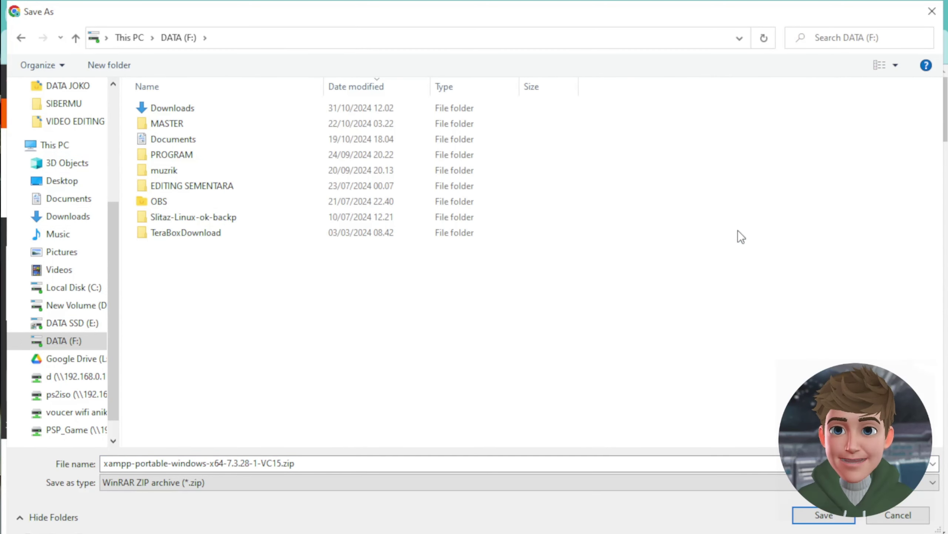
double_click(188, 155)
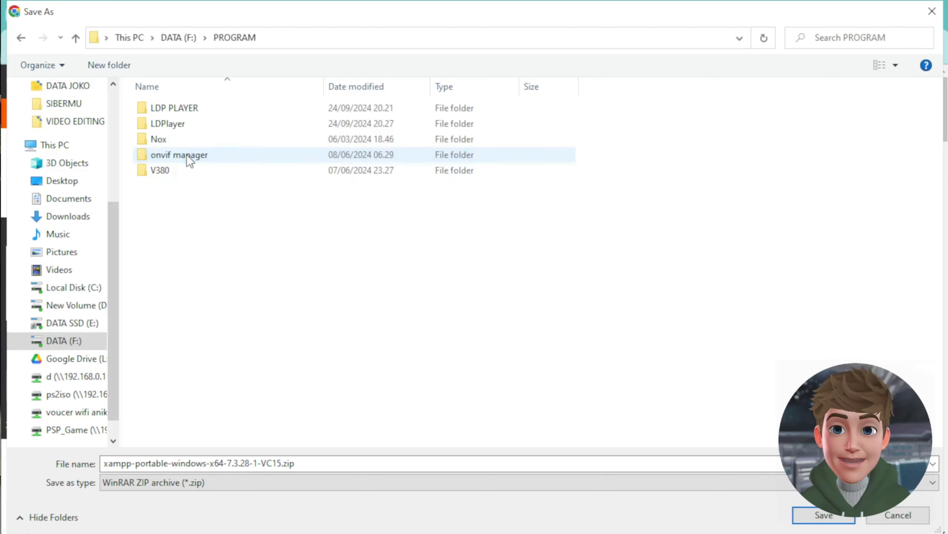
left_click(806, 514)
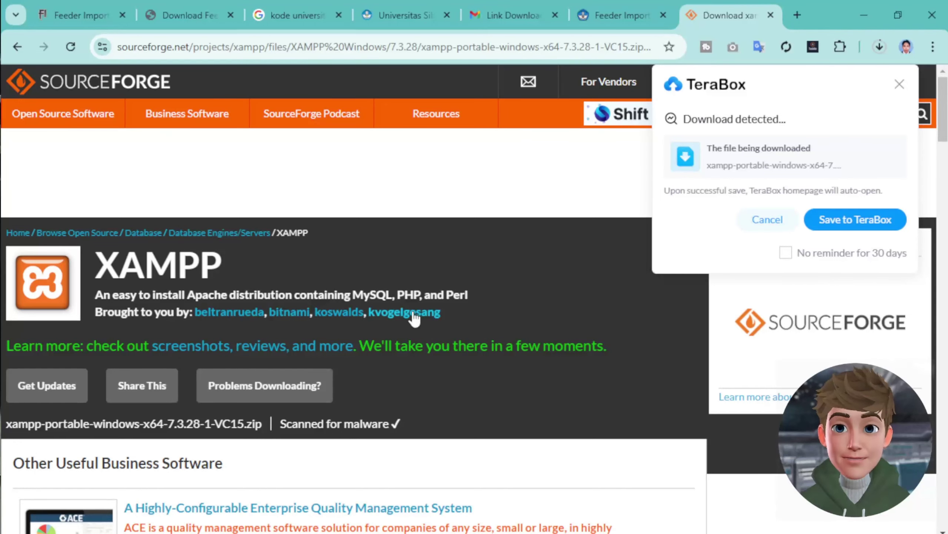
left_click(873, 43)
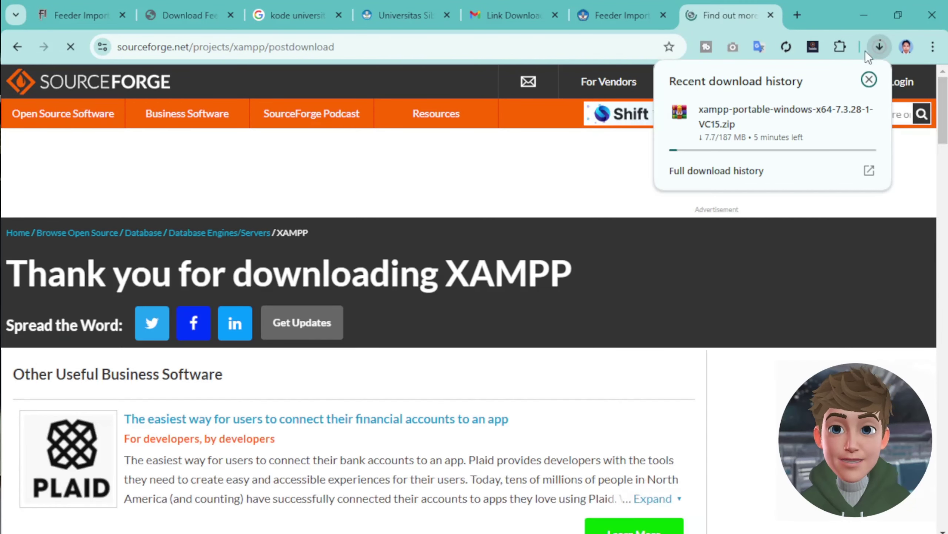
- From Chrome's downloads list, show the completed XAMPP 7z archive in its PROGRAM folder
mouse_move(707, 149)
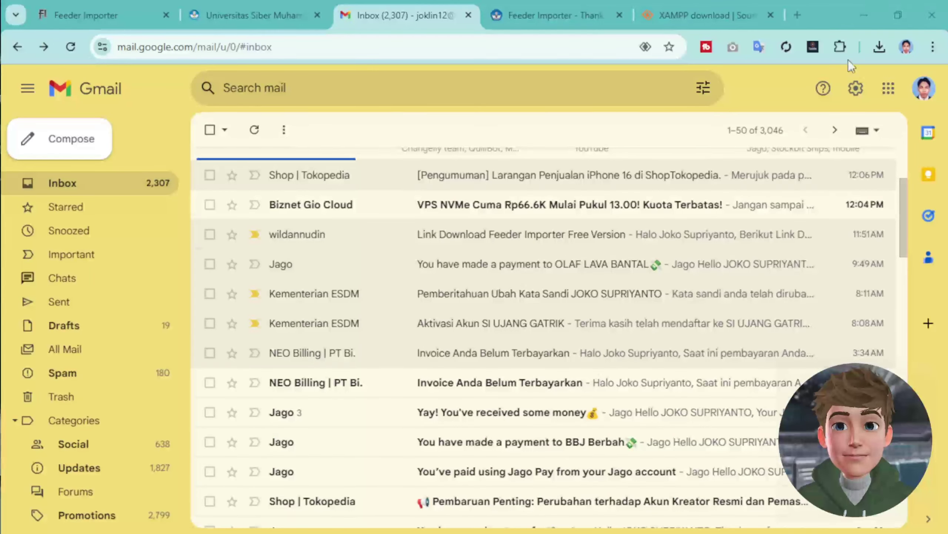
left_click(880, 45)
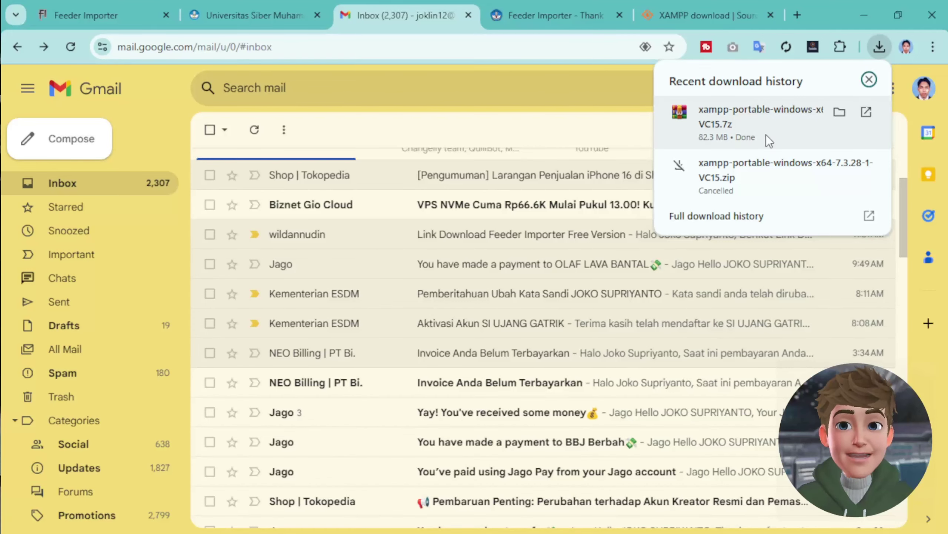
left_click(839, 112)
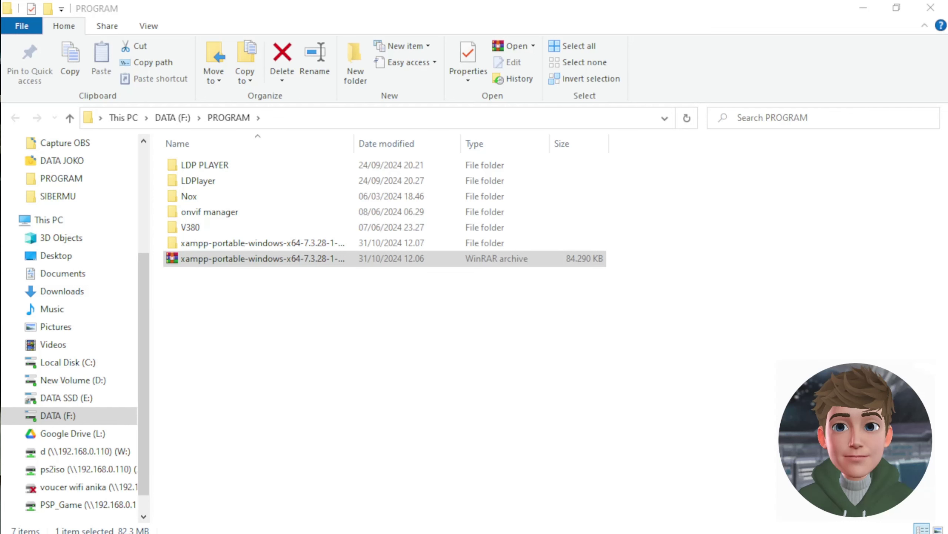
- Widen the Name column and rename the extracted xampp folder to 'Intranet 7_3'
left_click(277, 243)
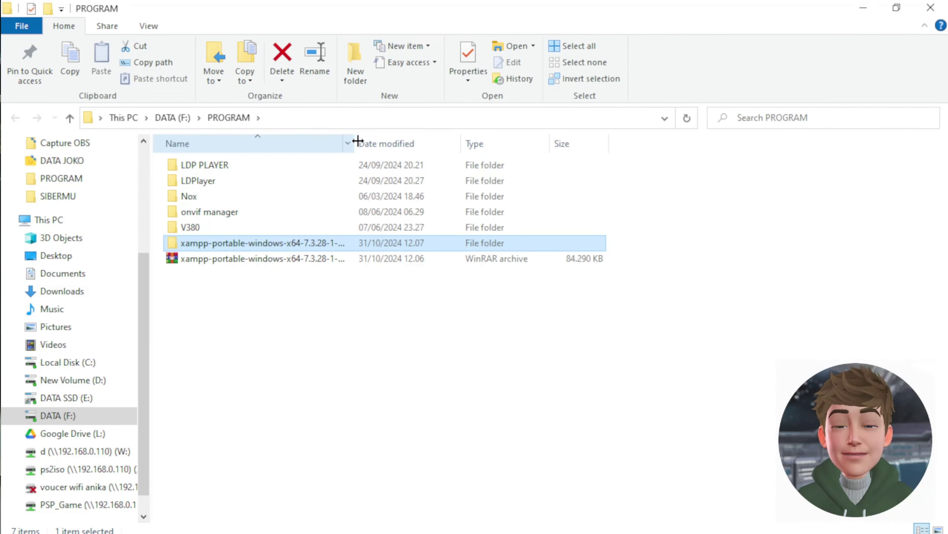
left_click_drag(354, 143, 538, 168)
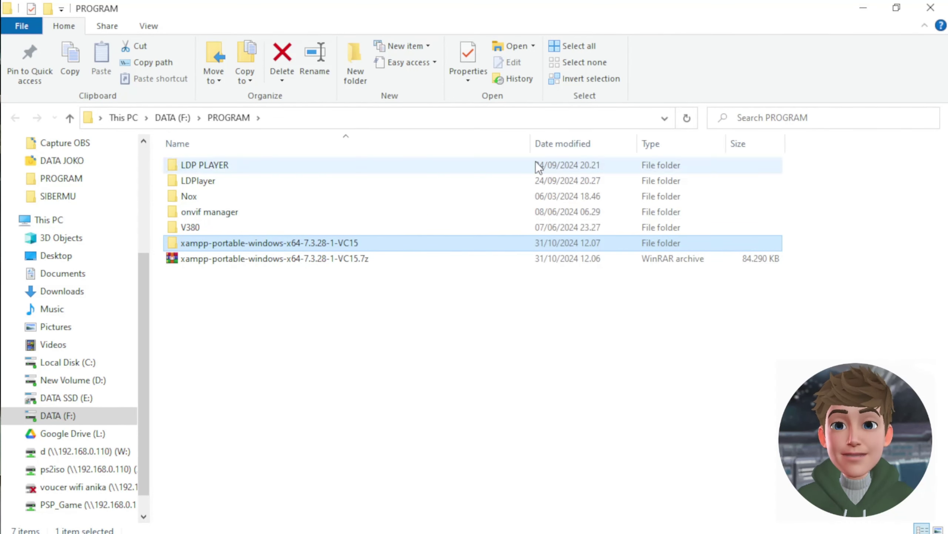
left_click(272, 245)
left_click(263, 243)
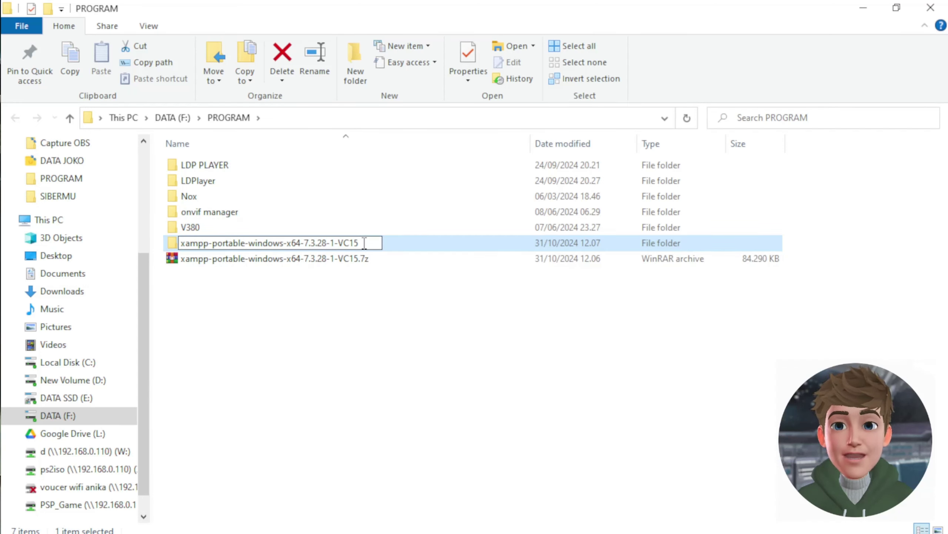
left_click_drag(359, 242, 125, 243)
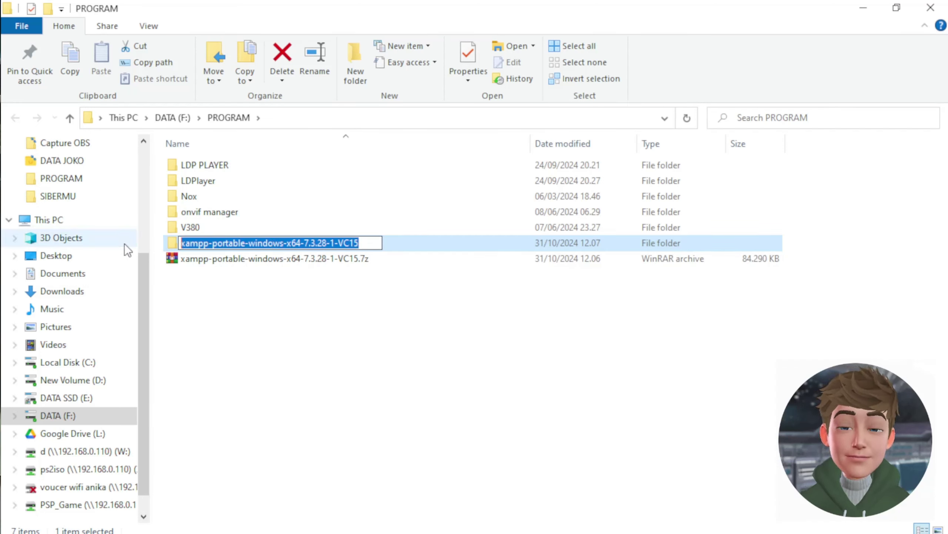
type("I")
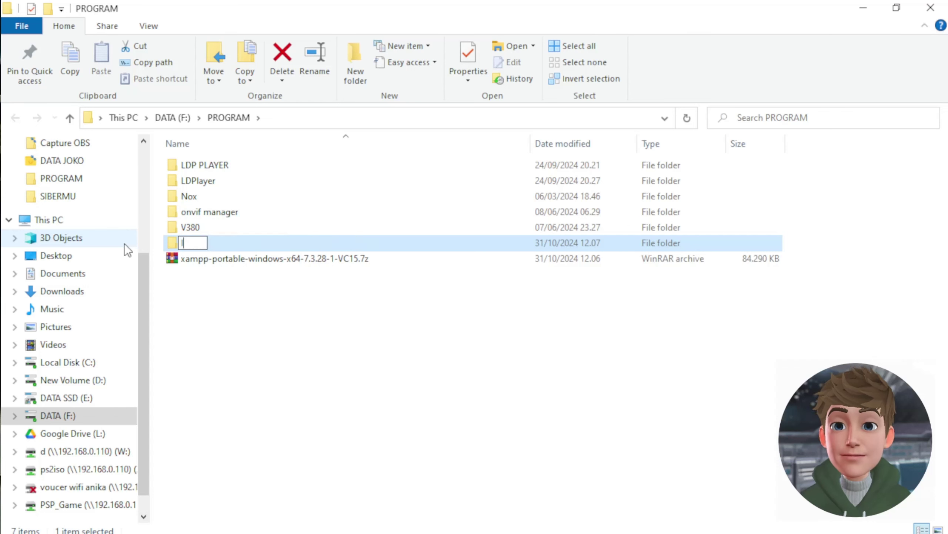
type("ntranet ")
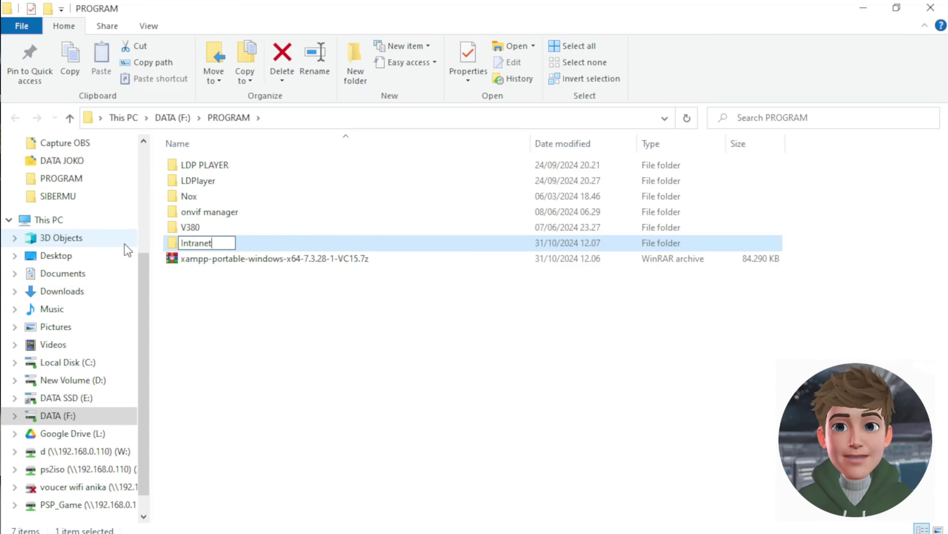
type("7")
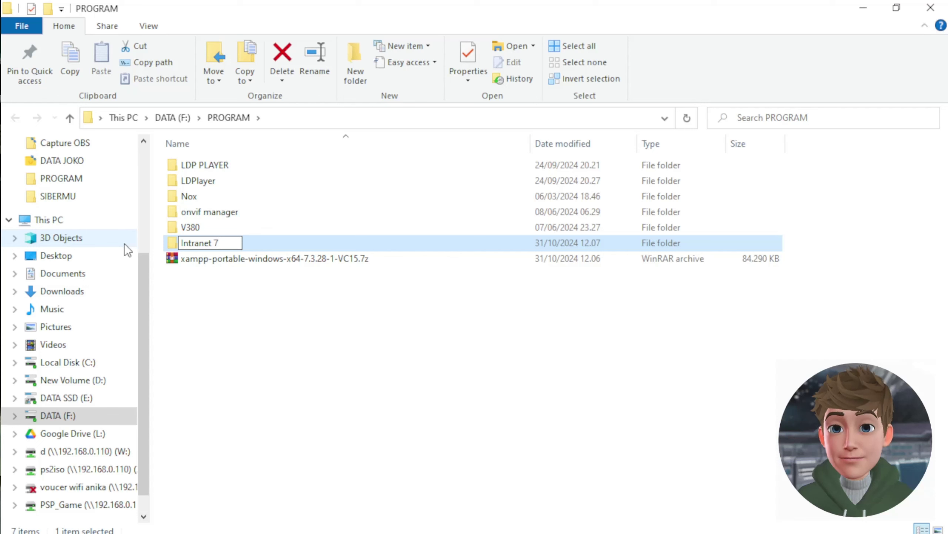
type(".")
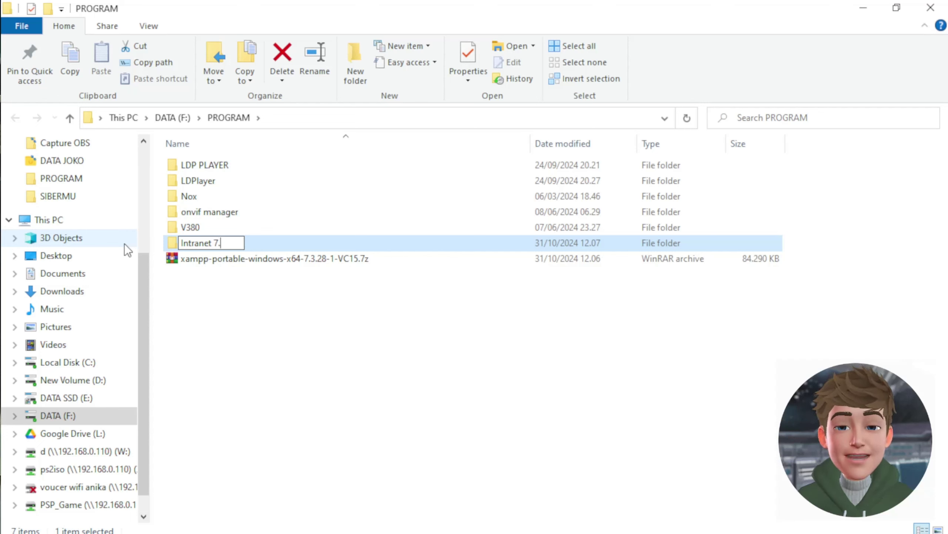
key("BackSpace")
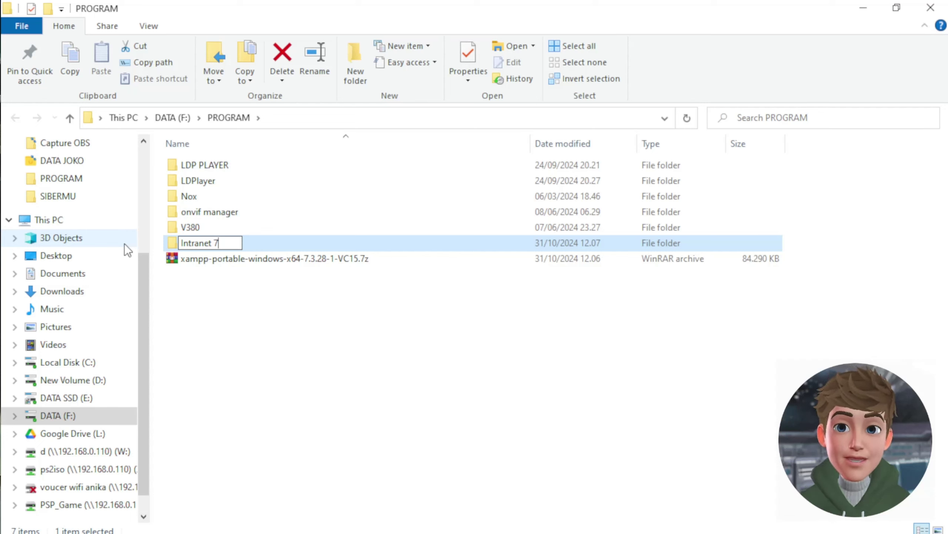
type("_3")
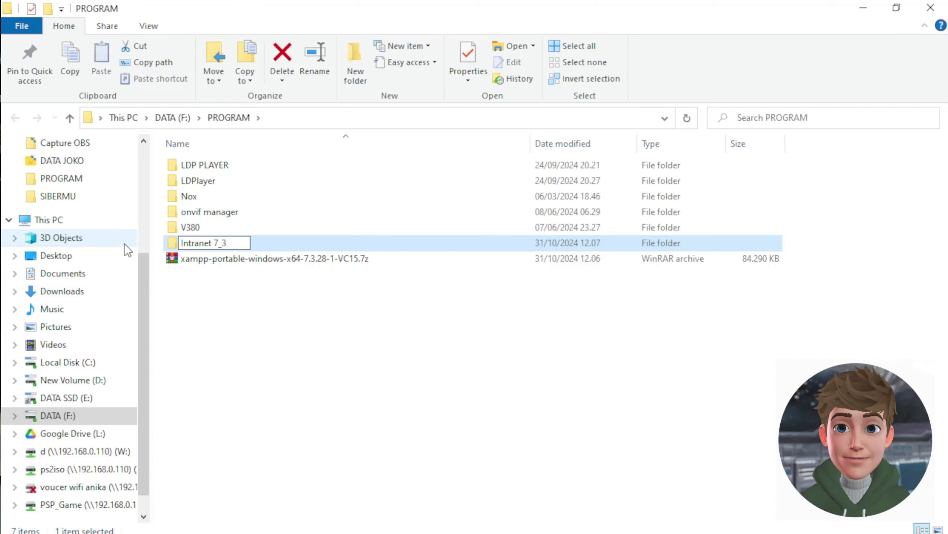
key("Return")
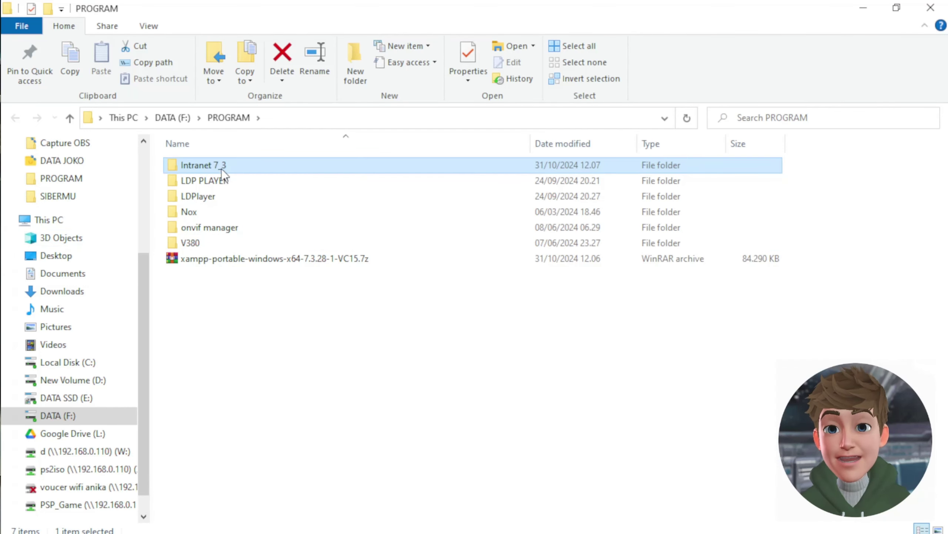
- In Intranet 7_3, run setup_xampp.bat as administrator and dismiss its prompts
double_click(221, 167)
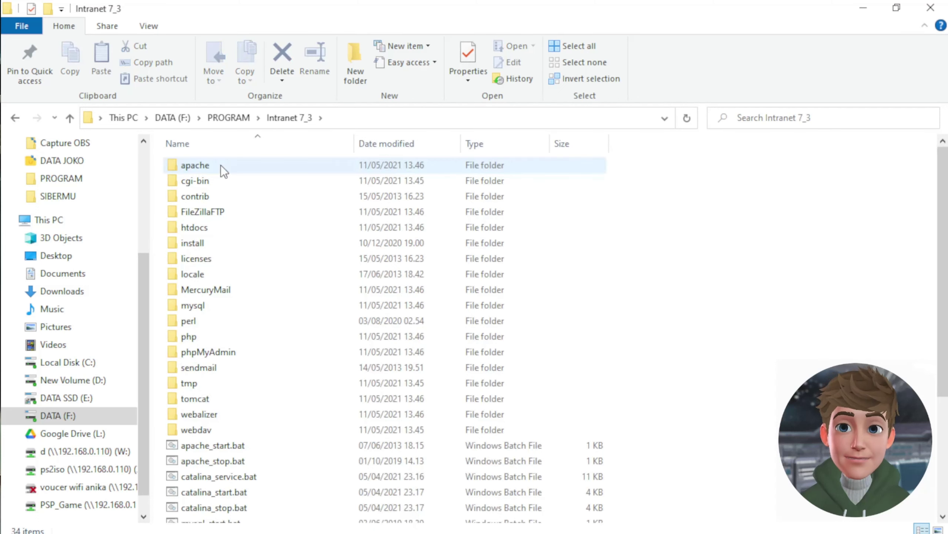
scroll(284, 366, "down", 3)
scroll(284, 367, "down", 1)
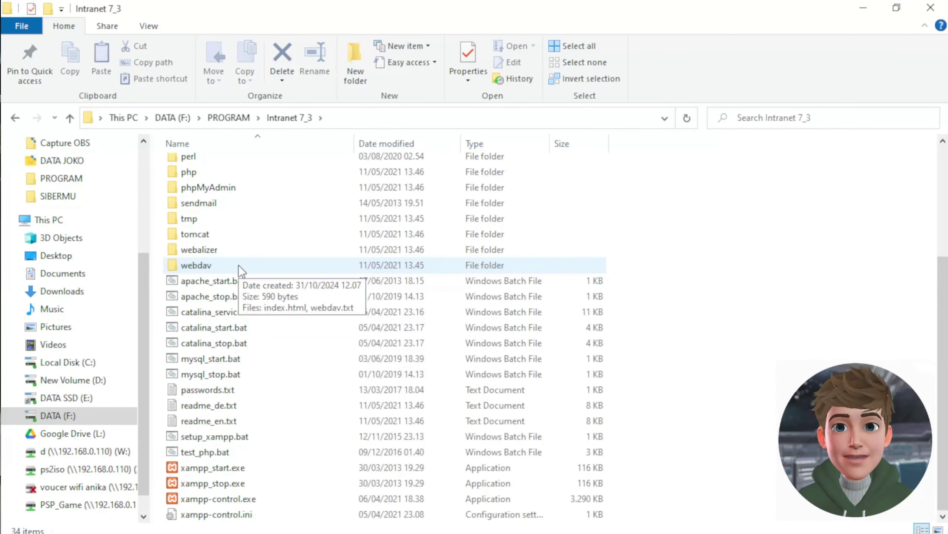
right_click(230, 436)
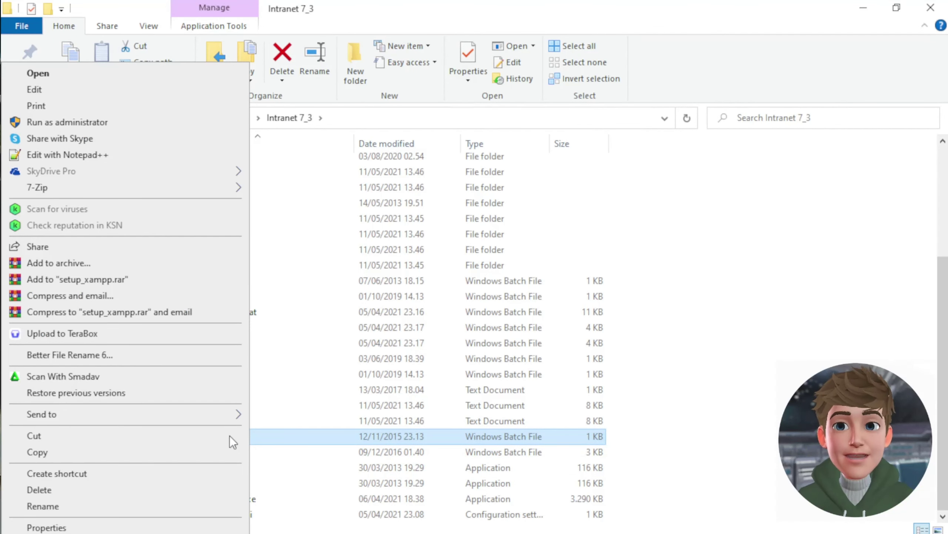
left_click(97, 121)
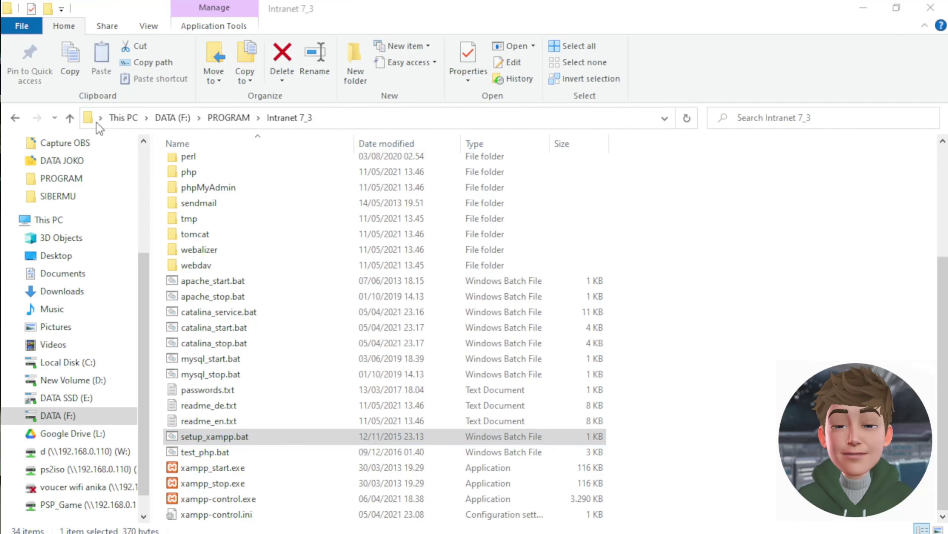
scroll(390, 370, "up", 5)
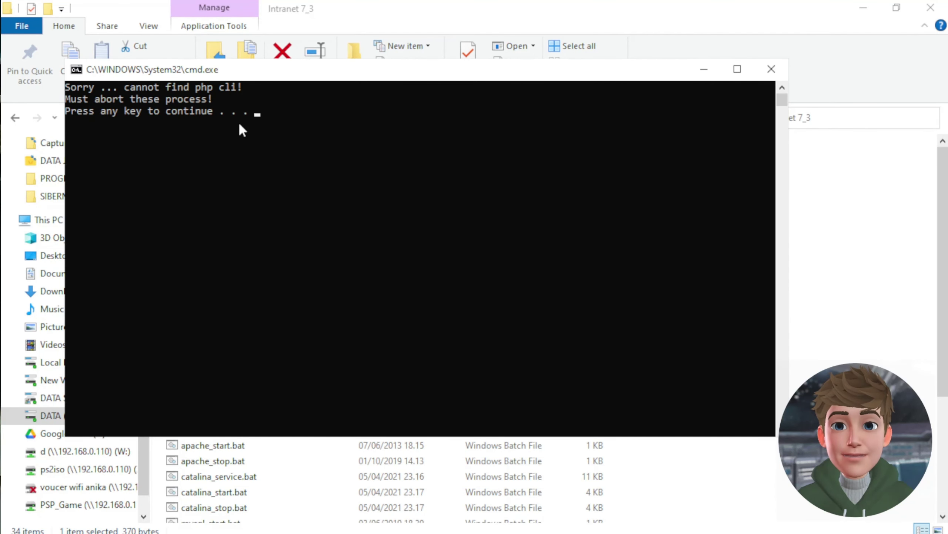
key("Return")
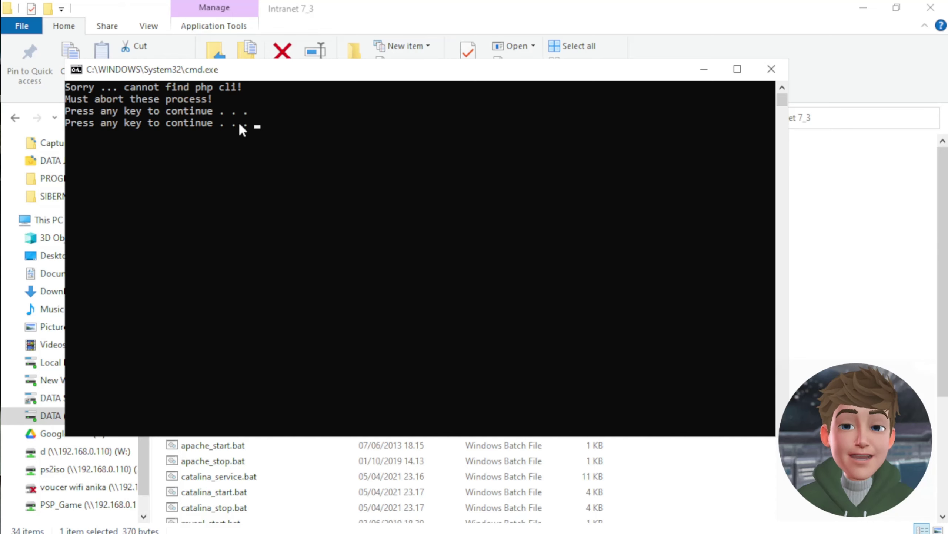
key("Return")
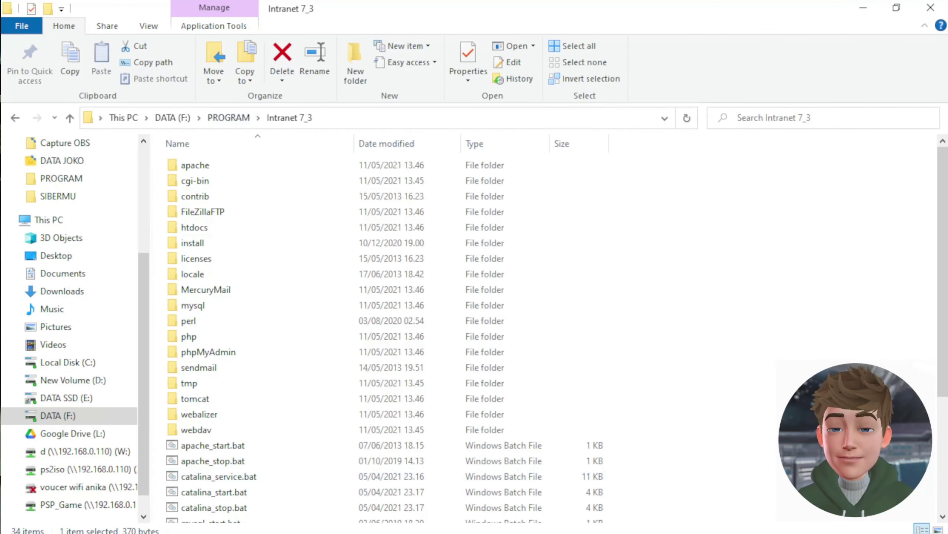
scroll(230, 482, "down", 2)
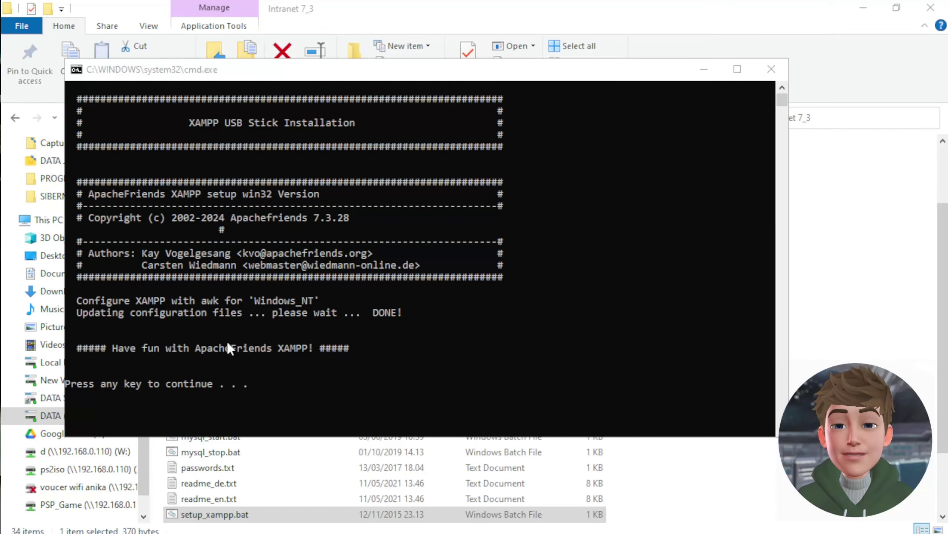
left_click(771, 69)
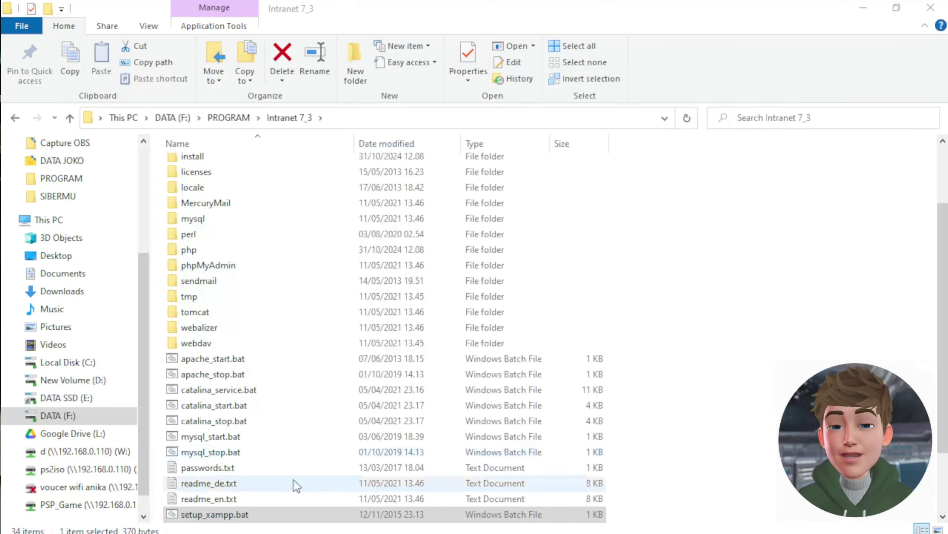
- Rerun setup_xampp.bat until it reports nothing to do, closing the php cli error console
double_click(208, 518)
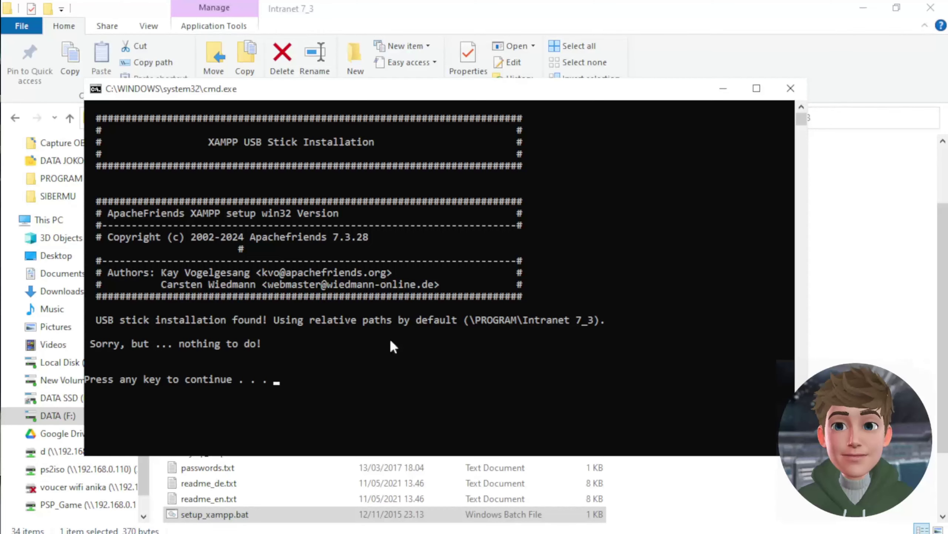
left_click(791, 89)
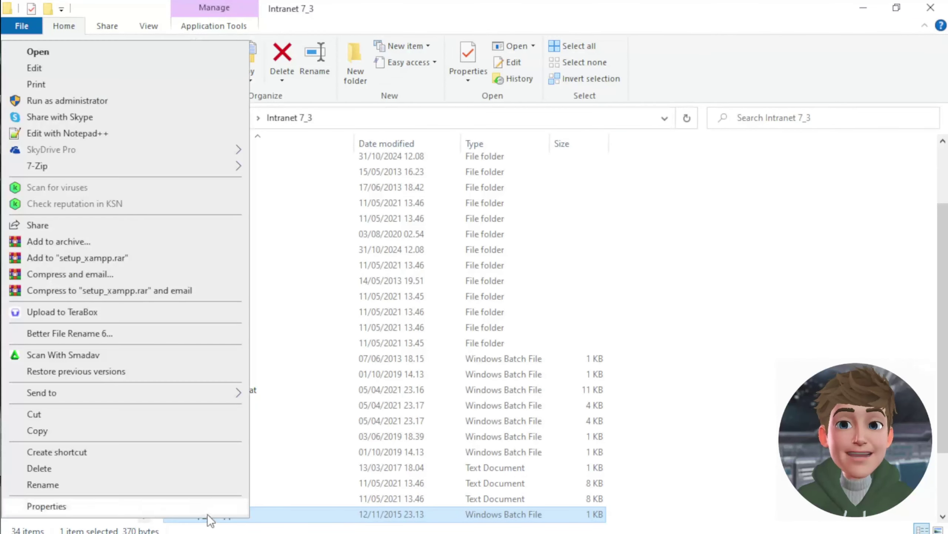
right_click(208, 516)
left_click(67, 100)
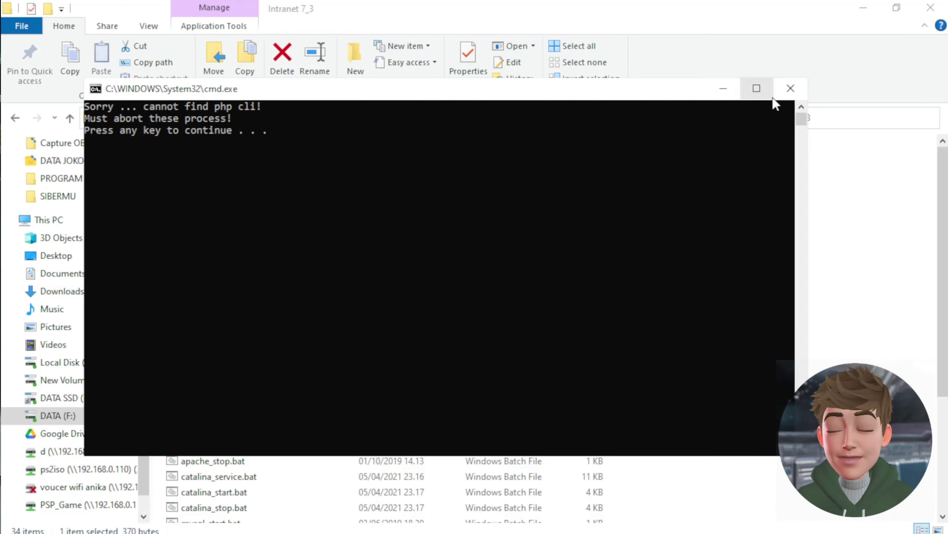
left_click(791, 89)
scroll(224, 489, "down", 3)
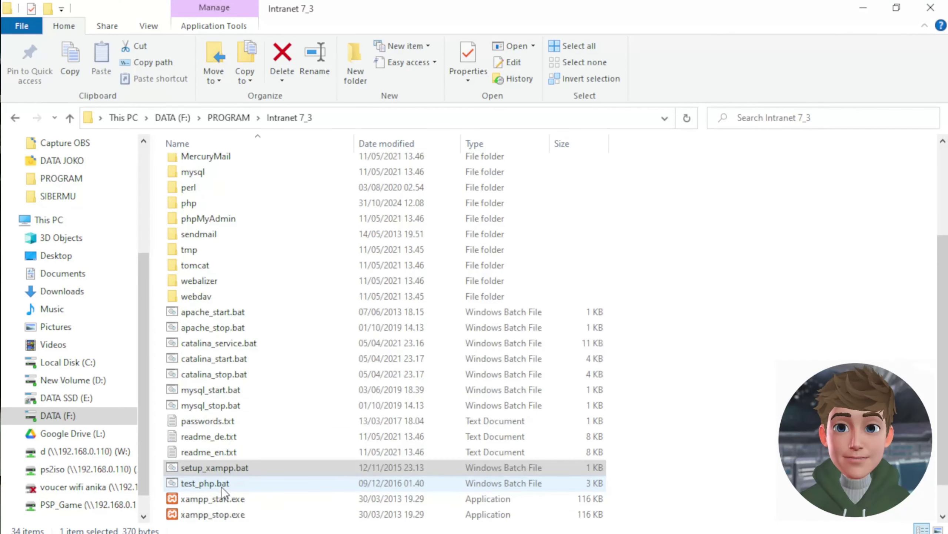
double_click(178, 470)
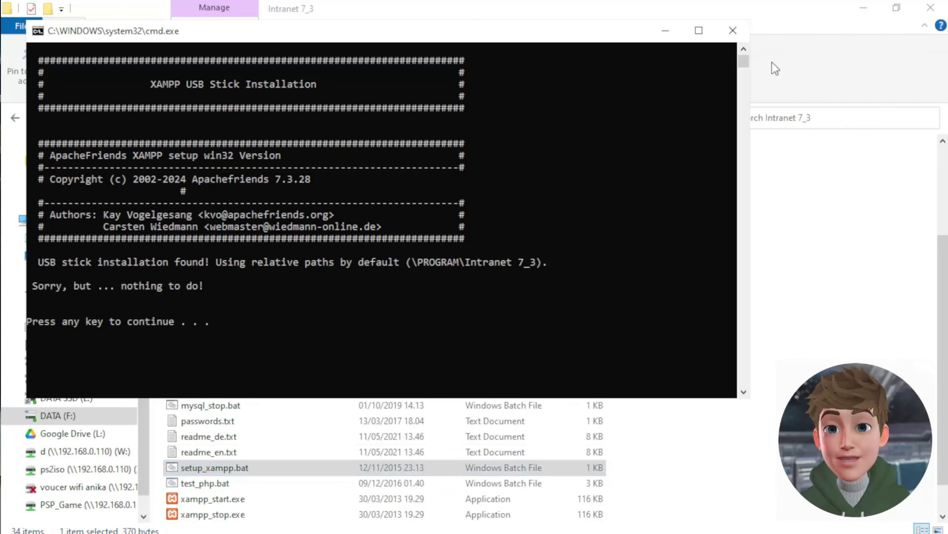
left_click(732, 30)
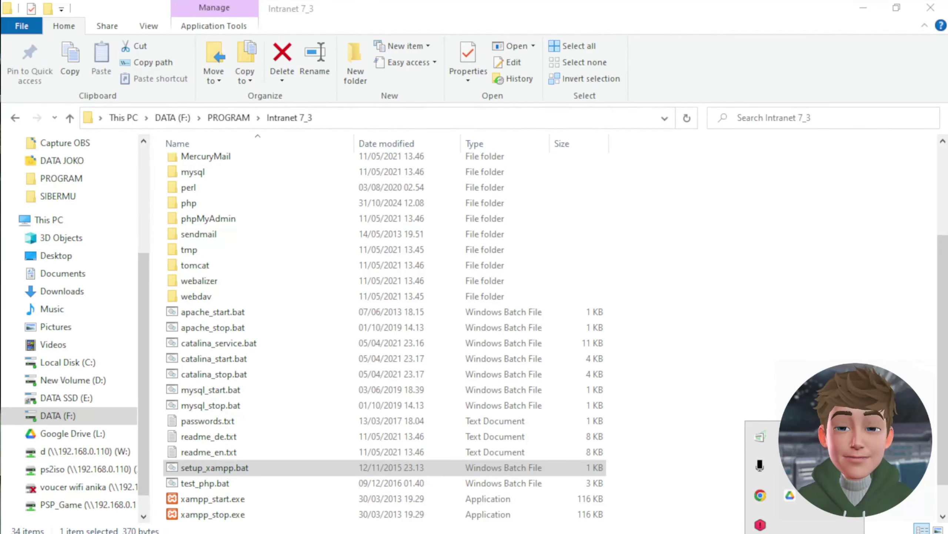
scroll(273, 475, "down", 1)
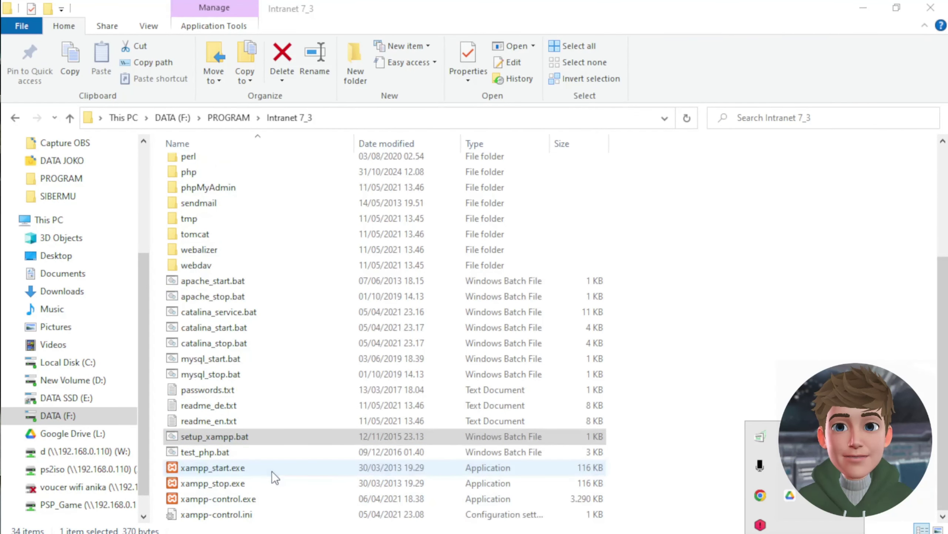
- Launch xampp-control.exe in English, try starting Apache and MySQL, then quit the panel
left_click(189, 498)
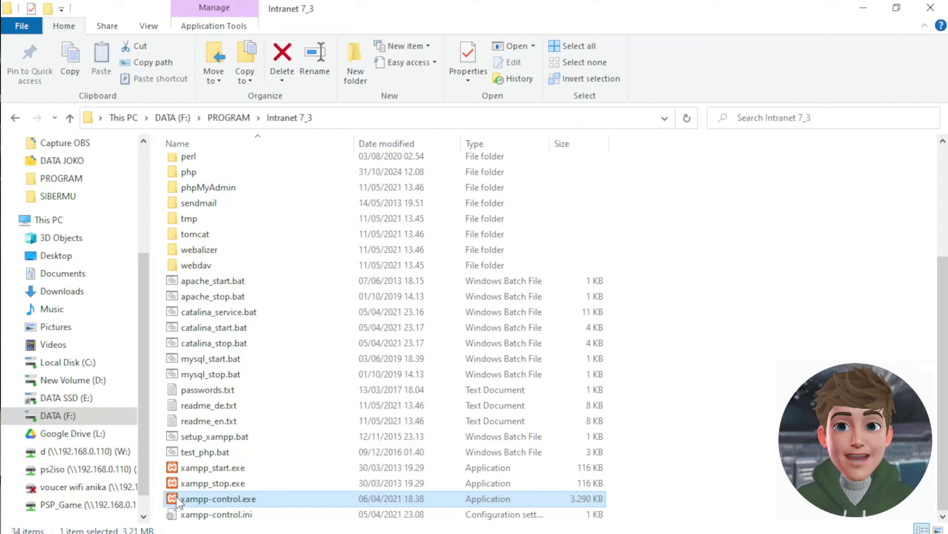
double_click(206, 498)
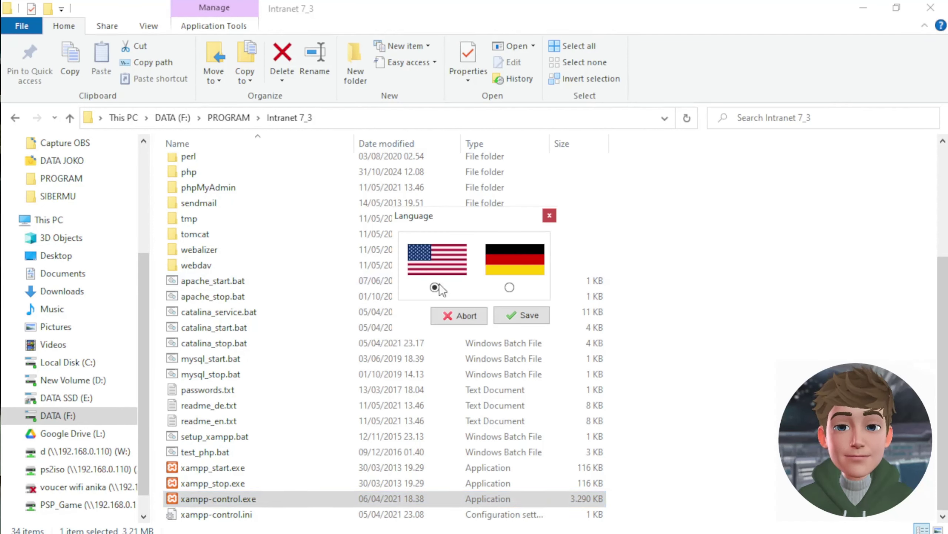
left_click(525, 316)
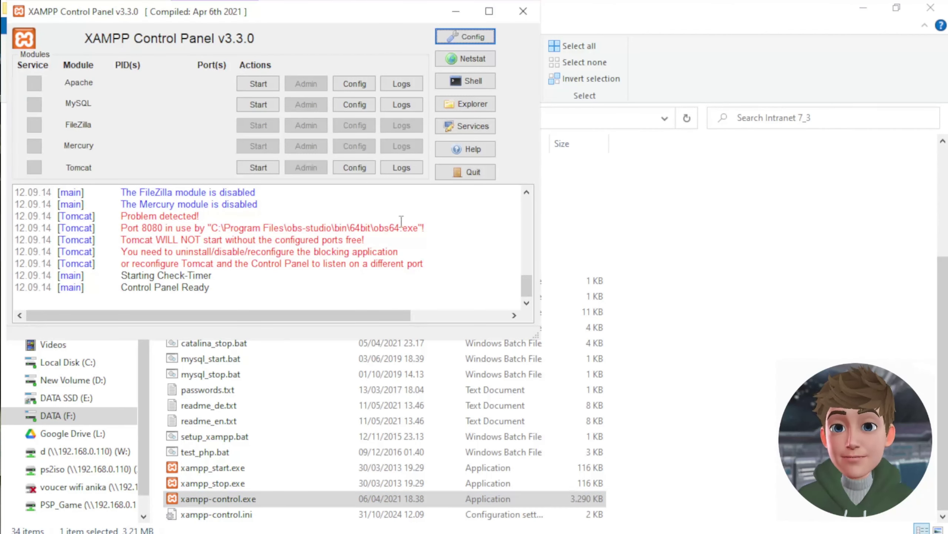
left_click(277, 83)
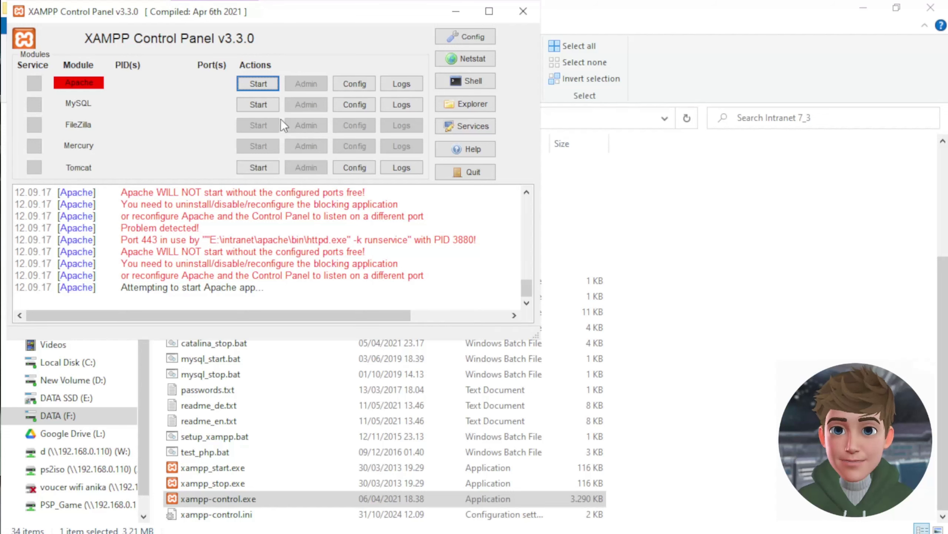
left_click(266, 106)
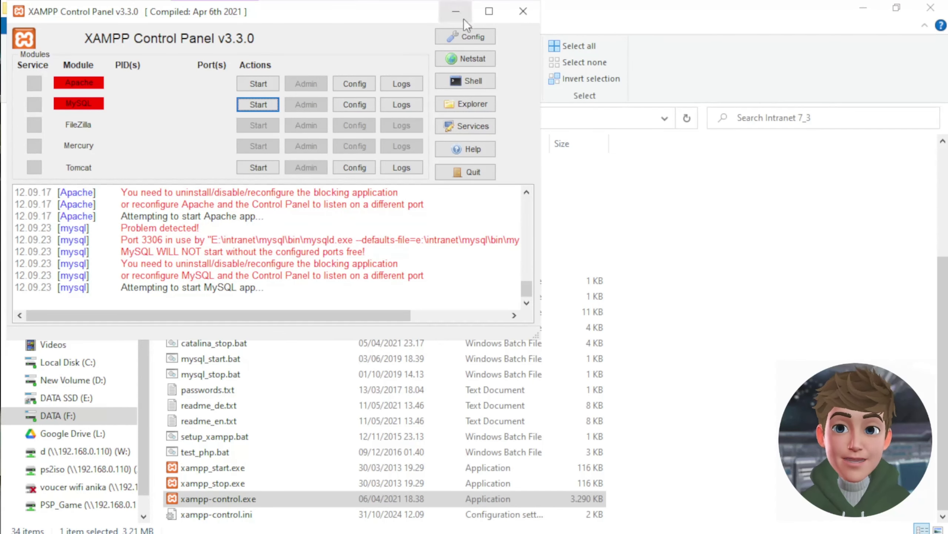
left_click_drag(178, 11, 274, 50)
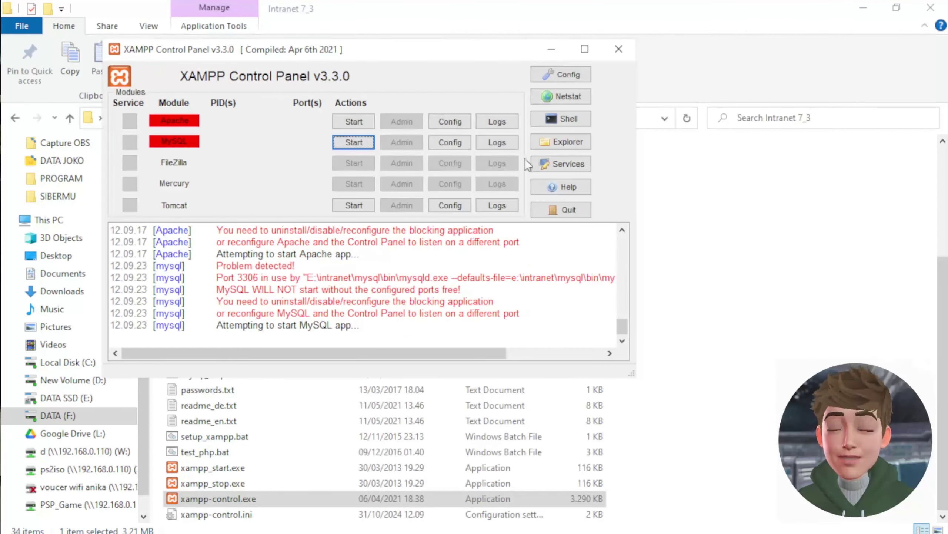
left_click(573, 210)
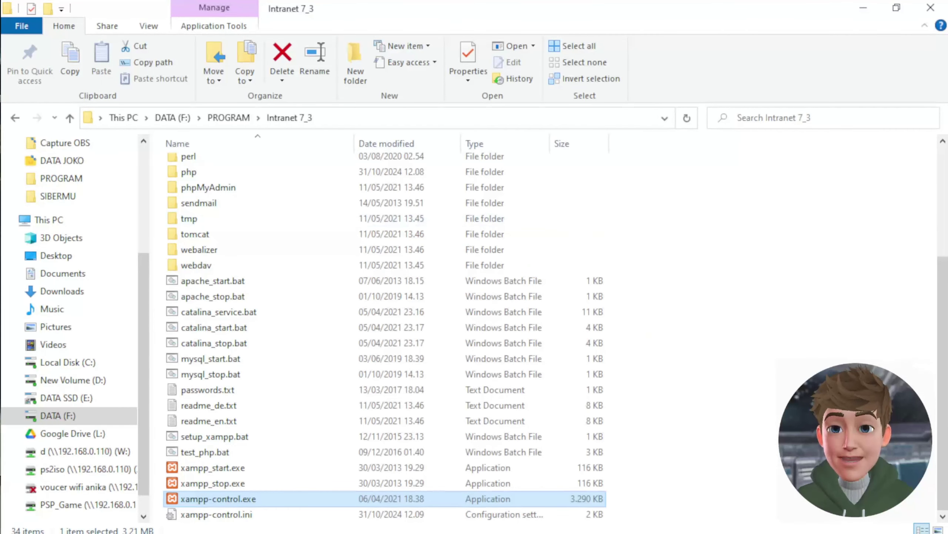
- Relaunch xampp-control.exe as administrator and start Apache on ports 80 and 443
left_click(236, 499)
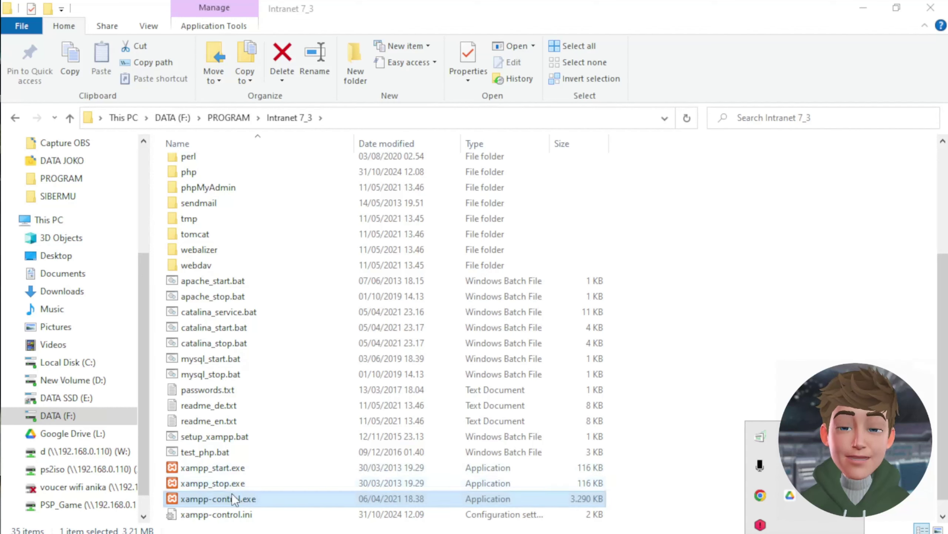
right_click(236, 499)
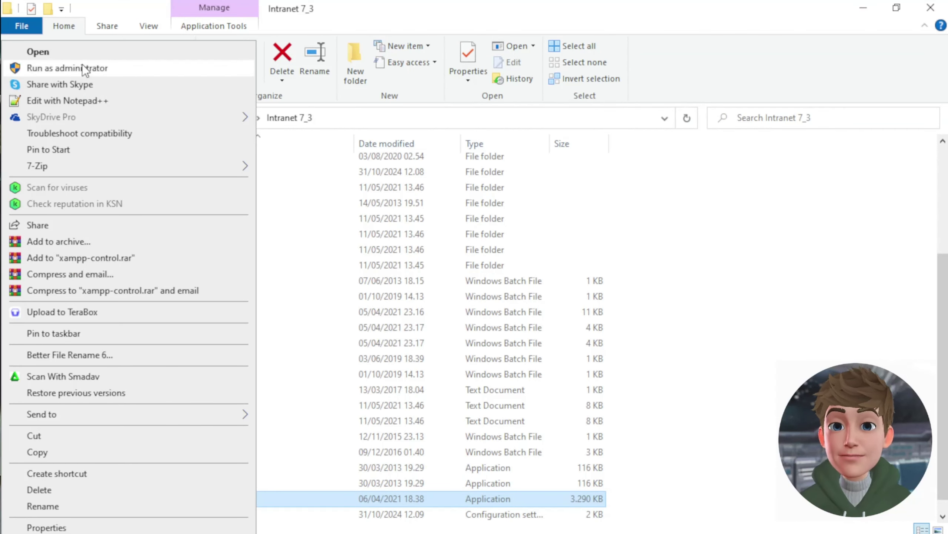
left_click(85, 67)
scroll(403, 370, "up", 4)
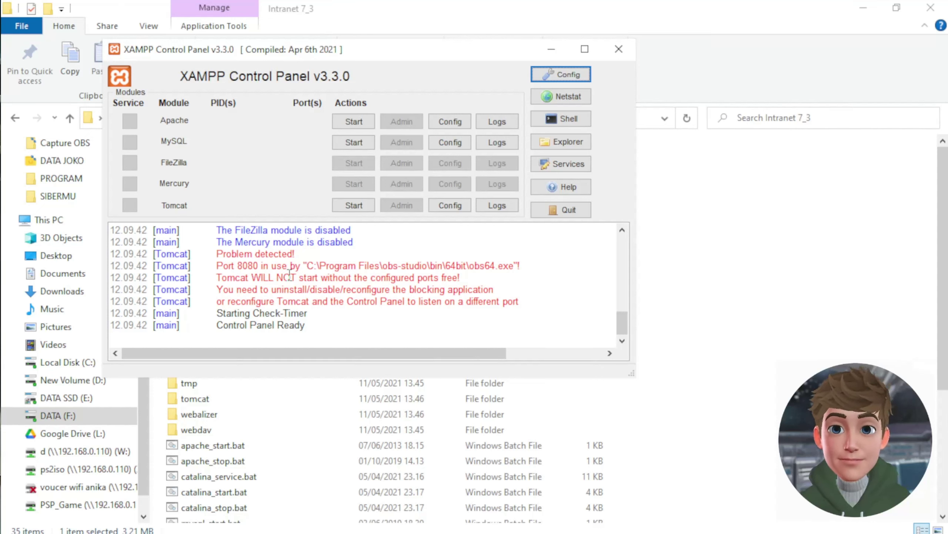
left_click_drag(237, 265, 271, 282)
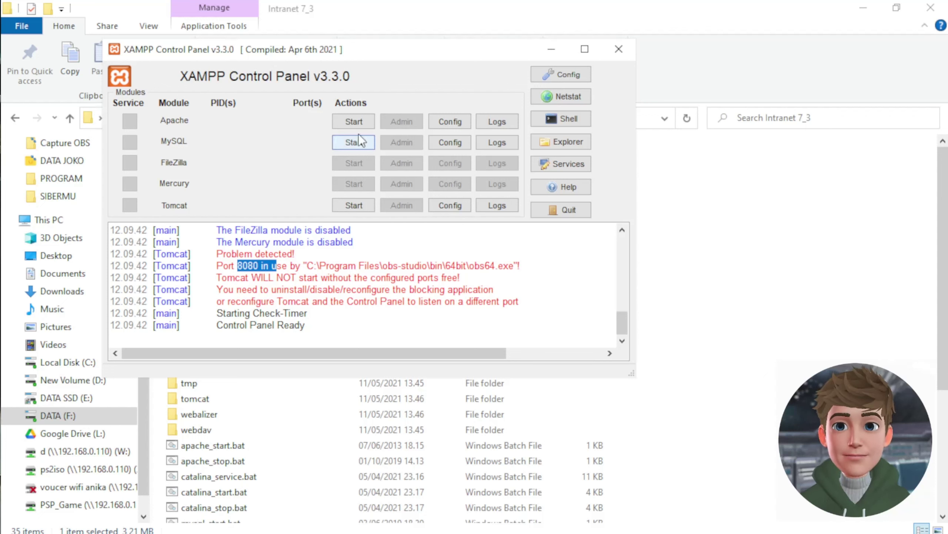
left_click(357, 121)
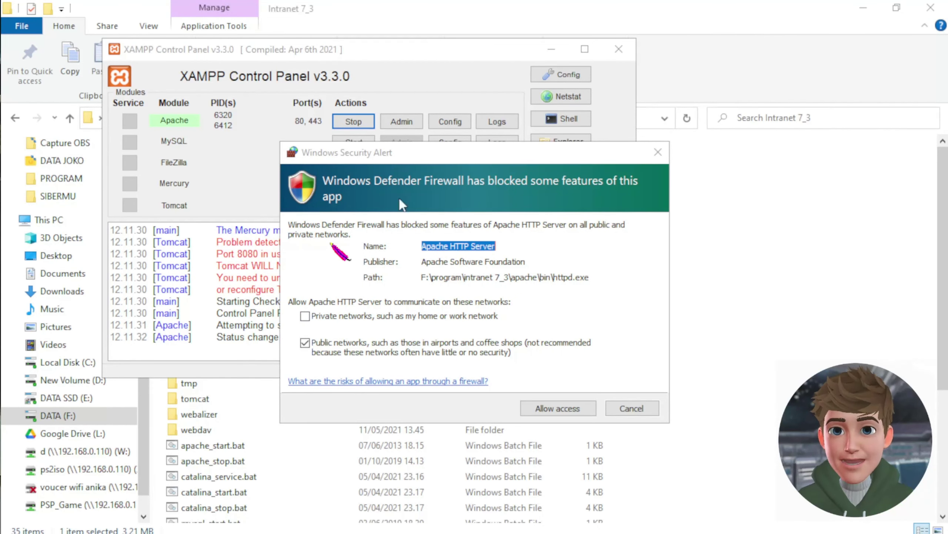
- Allow Apache through Windows Firewall on private networks as well
left_click_drag(371, 157, 330, 159)
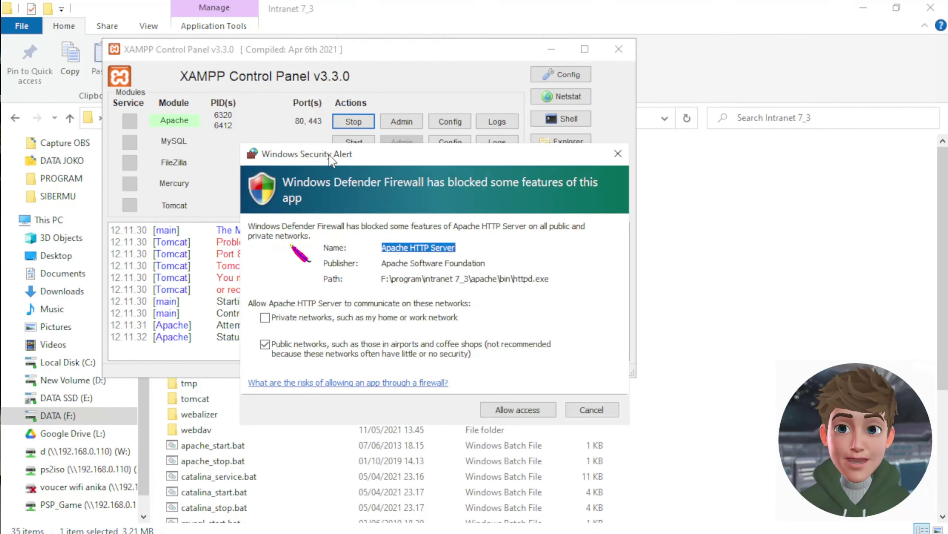
left_click(266, 318)
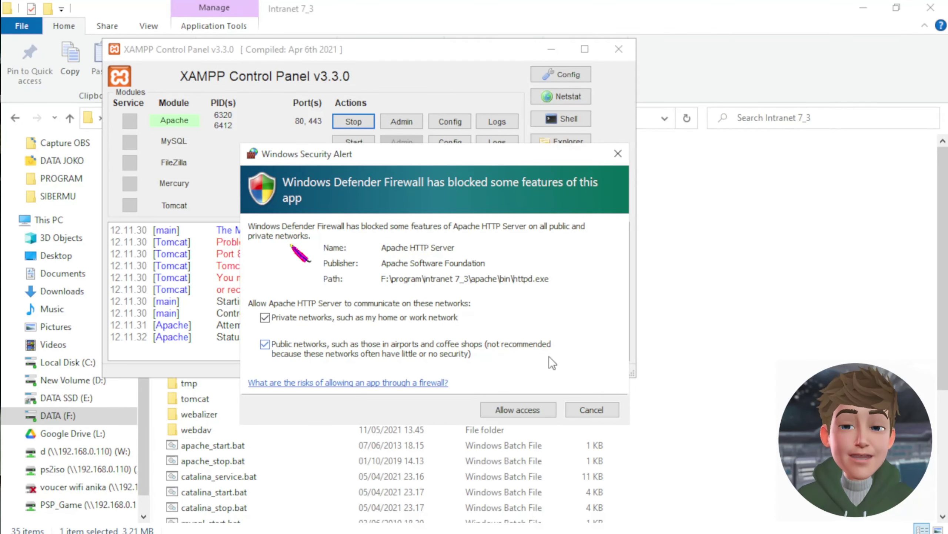
left_click_drag(444, 157, 458, 155)
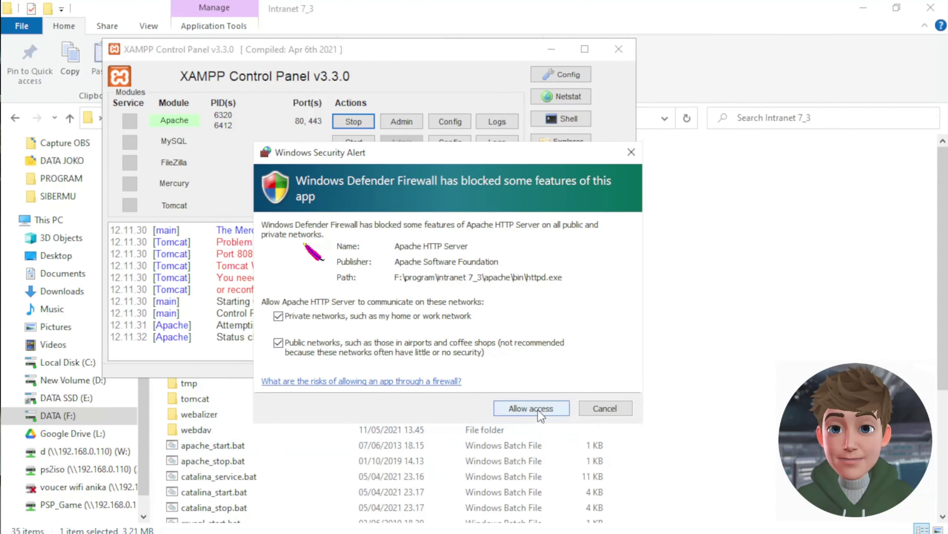
key("Return")
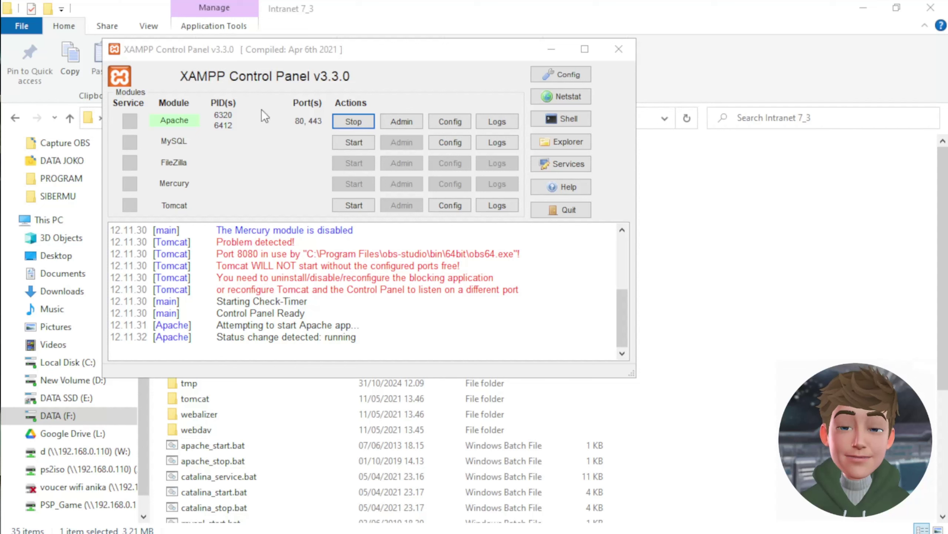
- Start MySQL on port 3306 and allow mysqld.exe through the firewall on private networks
left_click(365, 142)
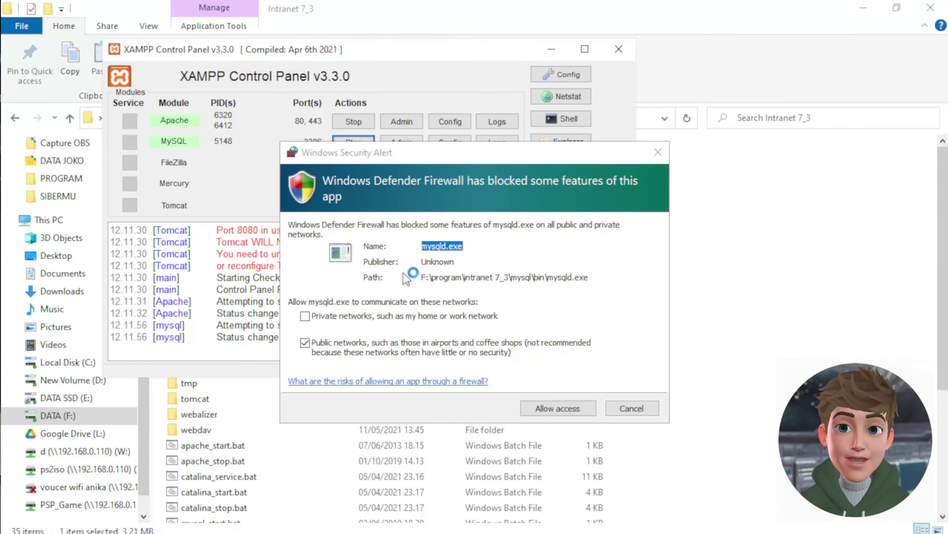
left_click(305, 317)
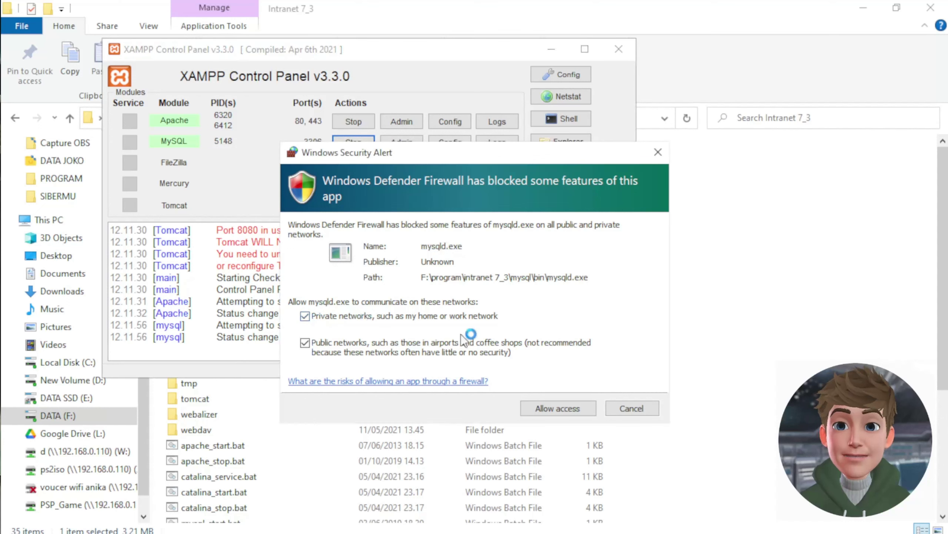
left_click(559, 408)
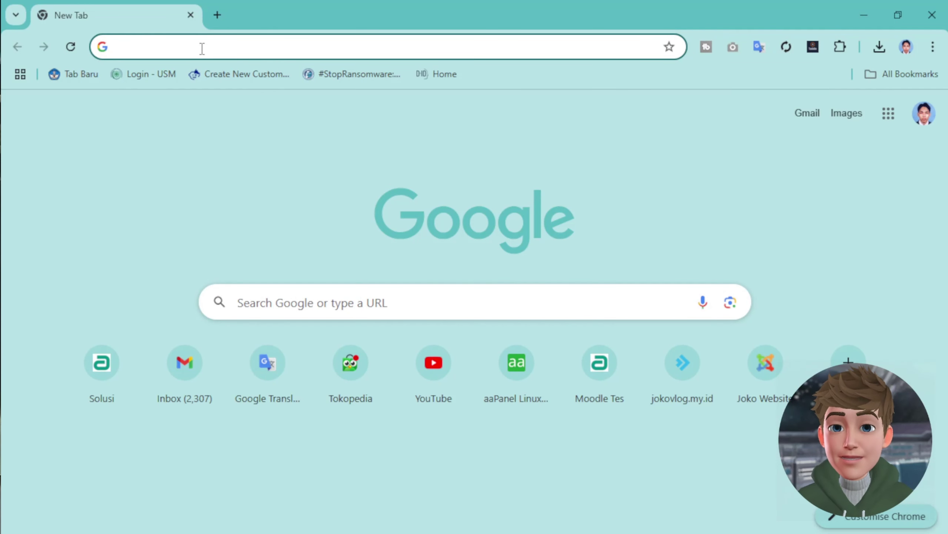
- Load the XAMPP dashboard at localhost, correcting the 'locahost' typo, then minimise Chrome
type("loca")
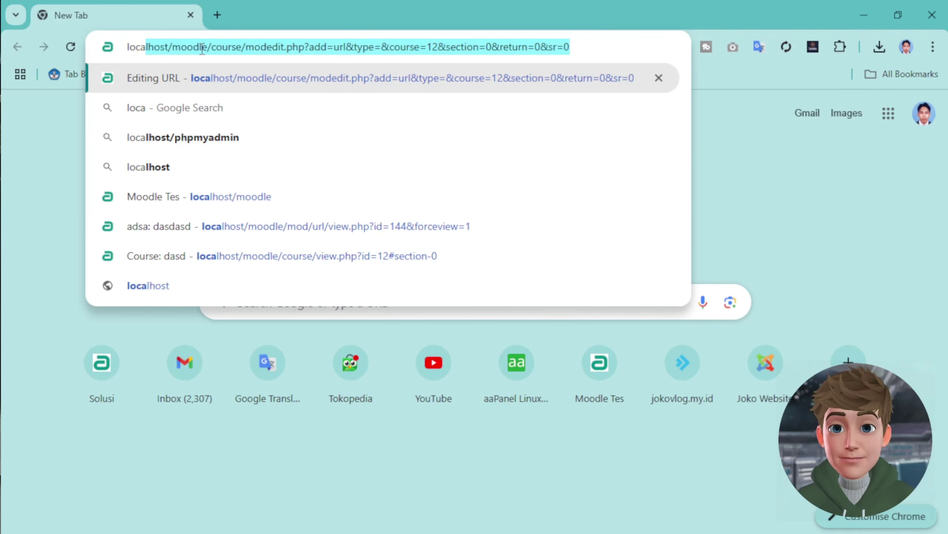
type("host")
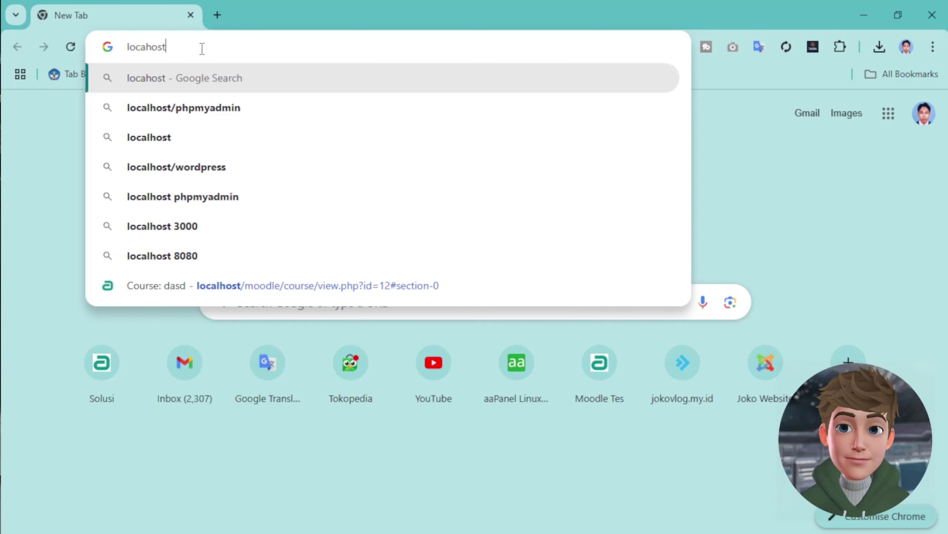
key("Return")
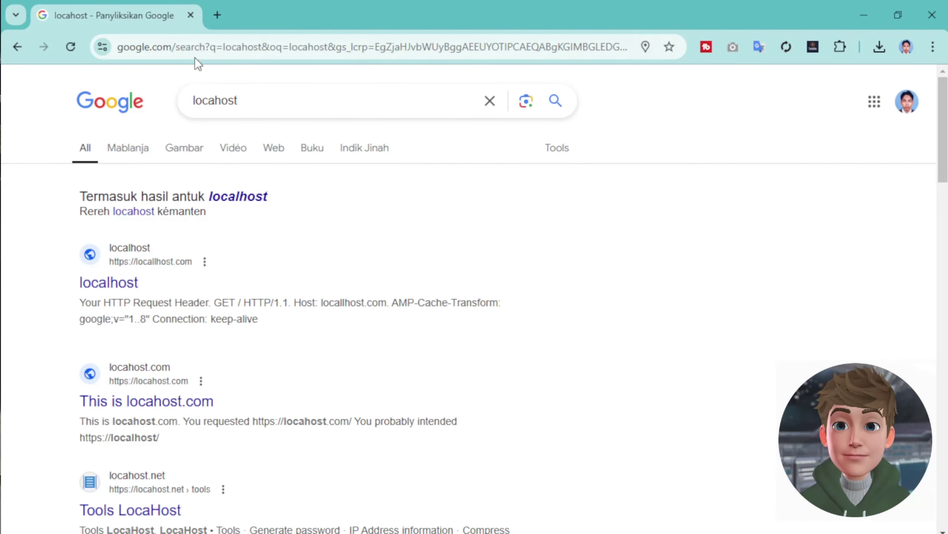
left_click(197, 51)
type("loc")
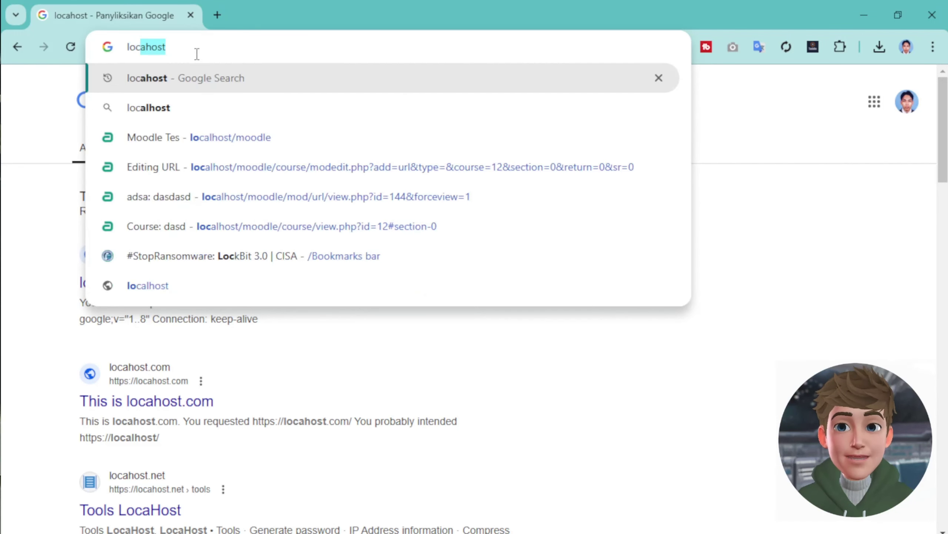
type("alhost")
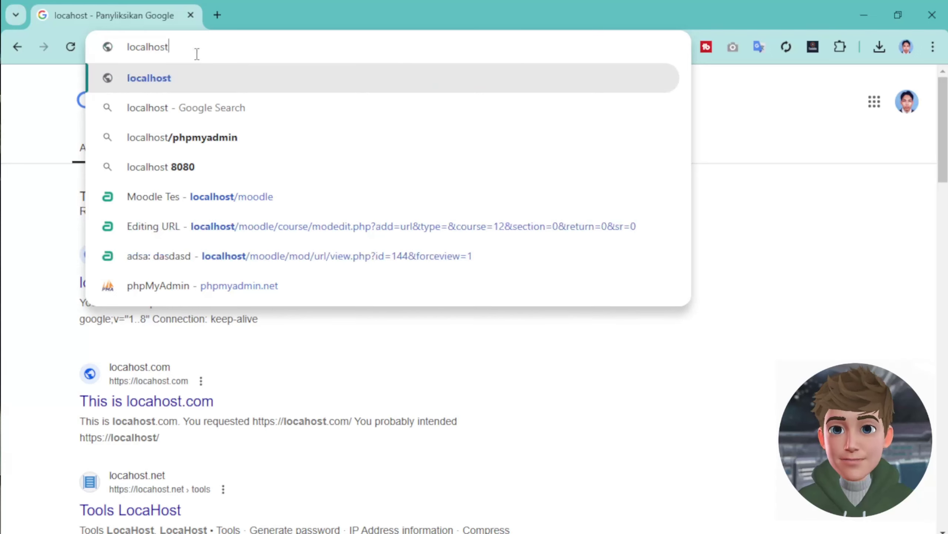
key("Return")
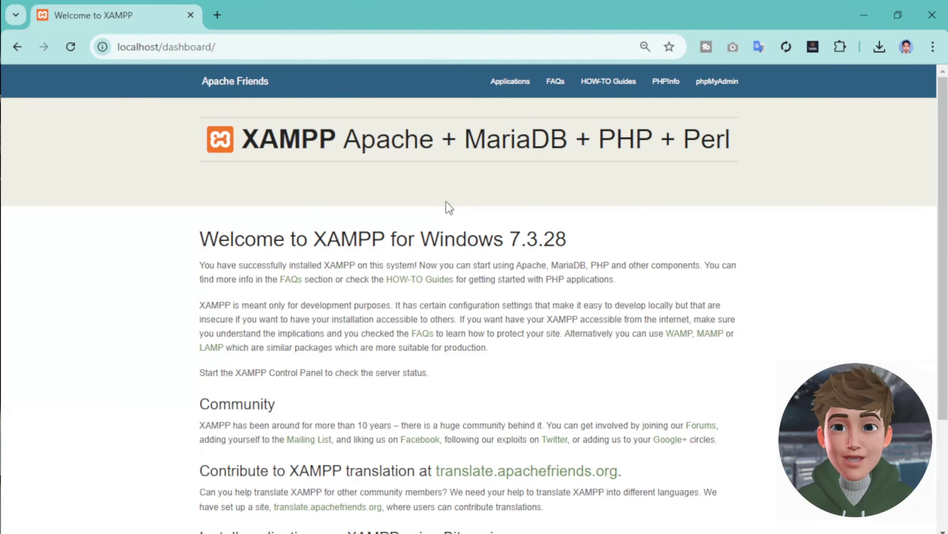
scroll(540, 319, "down", 5)
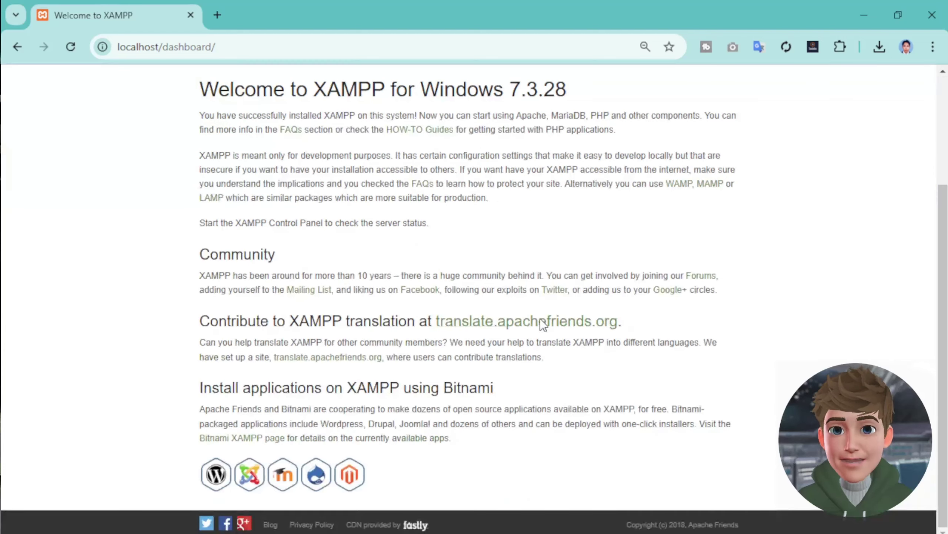
left_click(879, 14)
left_click(693, 409)
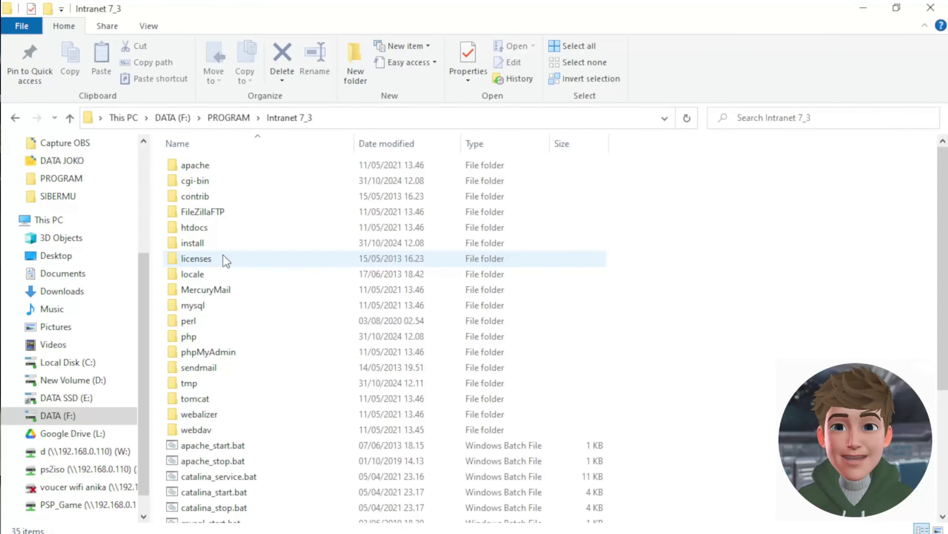
- Browse the php folder's files such as php7apache2_4.dll, then go to Capture OBS on D:
left_click(197, 338)
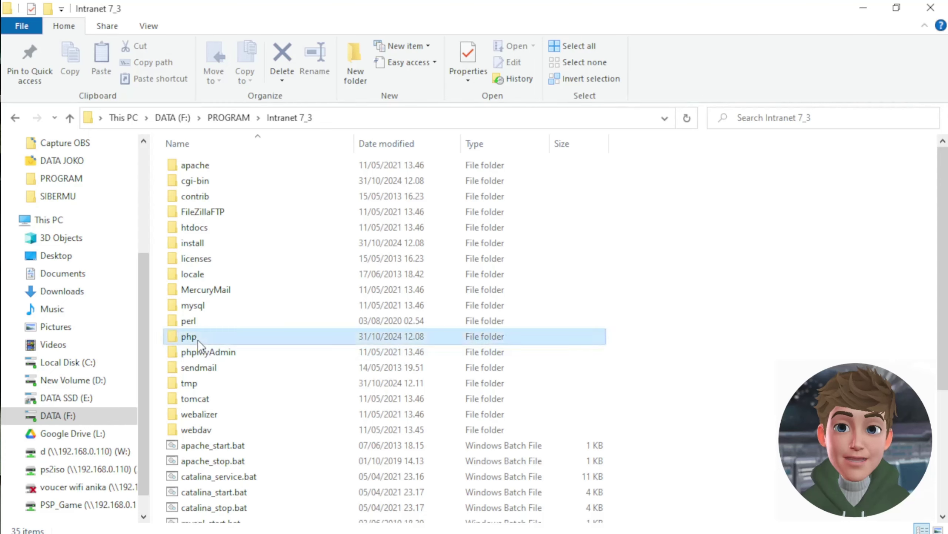
double_click(198, 340)
scroll(252, 355, "down", 7)
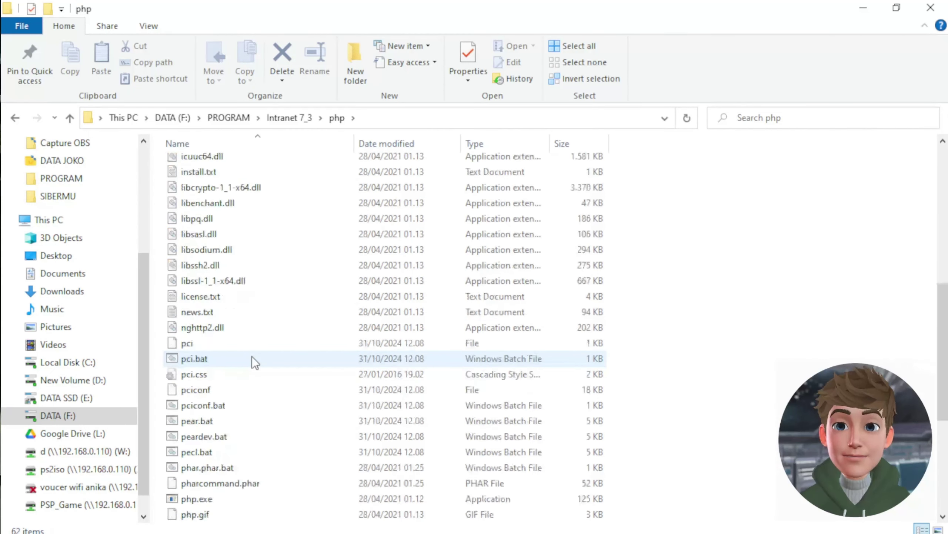
scroll(252, 356, "down", 5)
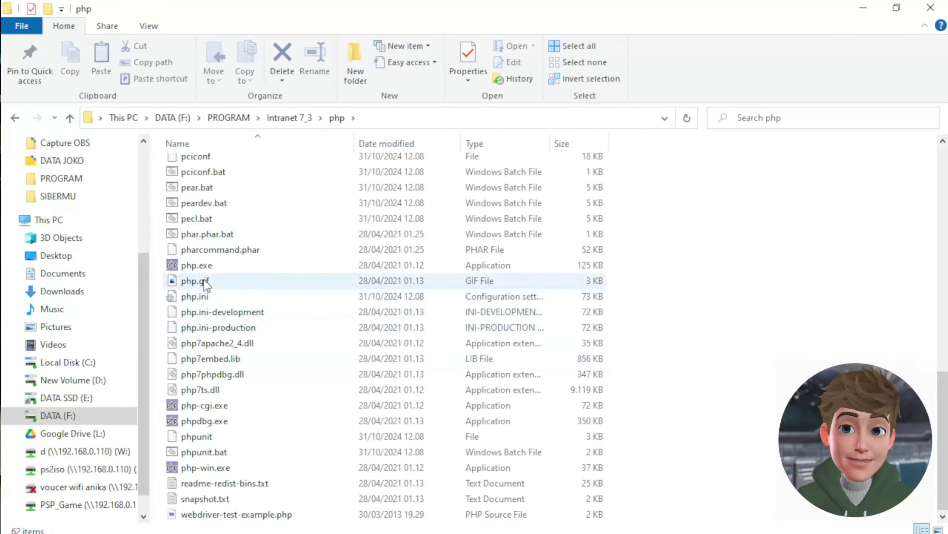
left_click(191, 346)
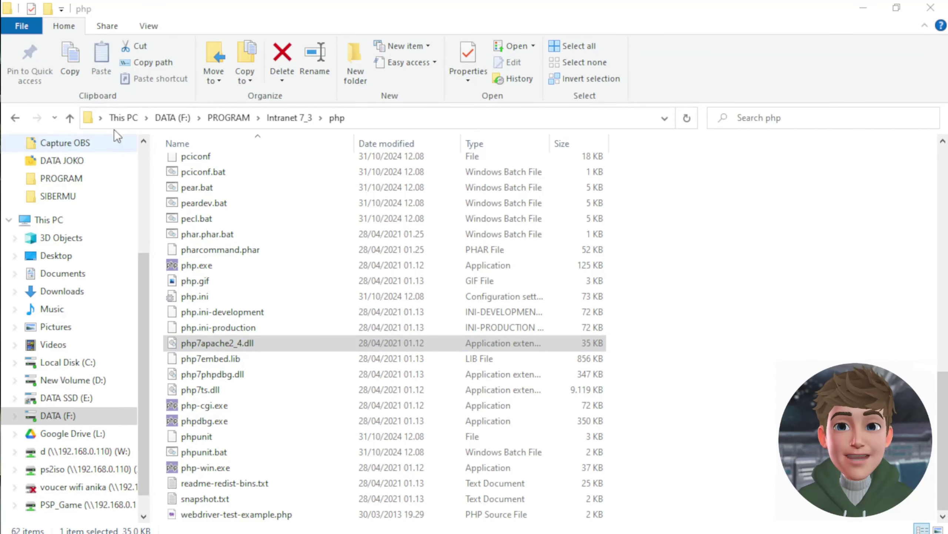
left_click(286, 119)
left_click_drag(148, 281, 143, 172)
left_click(80, 315)
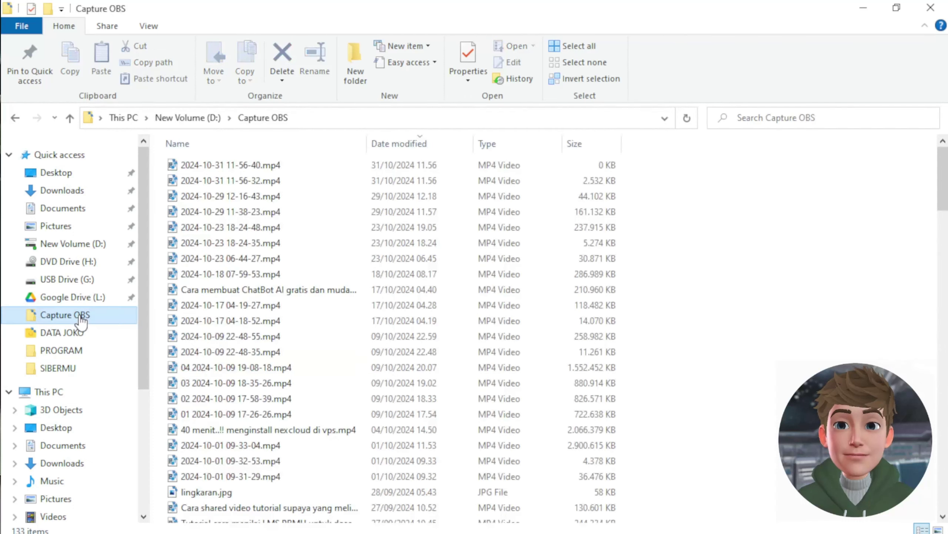
- Copy feeder-importer-master.zip from the Downloads folder
left_click(87, 193)
left_click(259, 185)
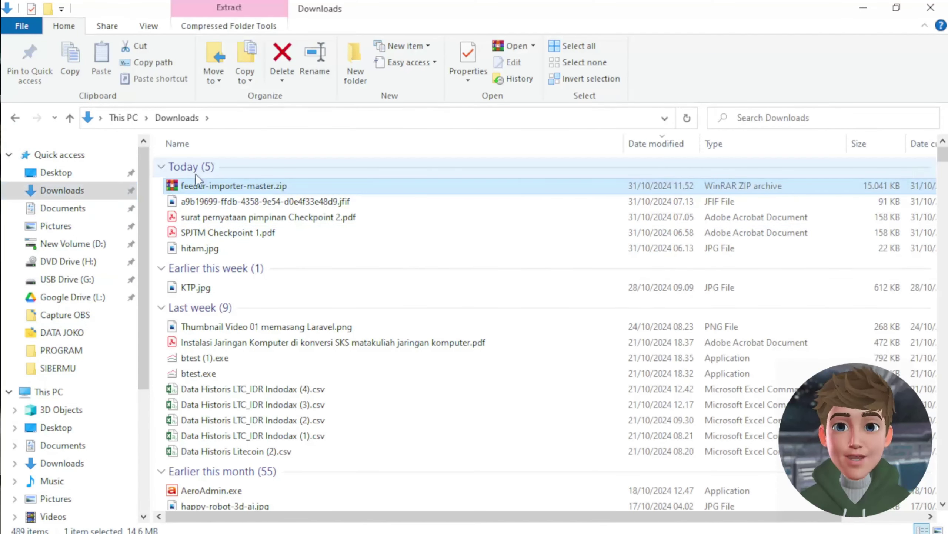
right_click(222, 185)
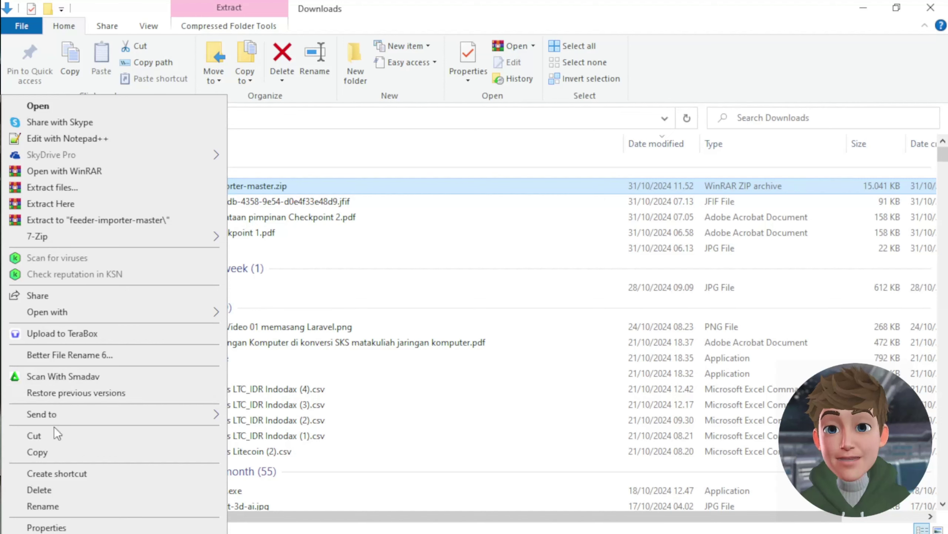
left_click(56, 454)
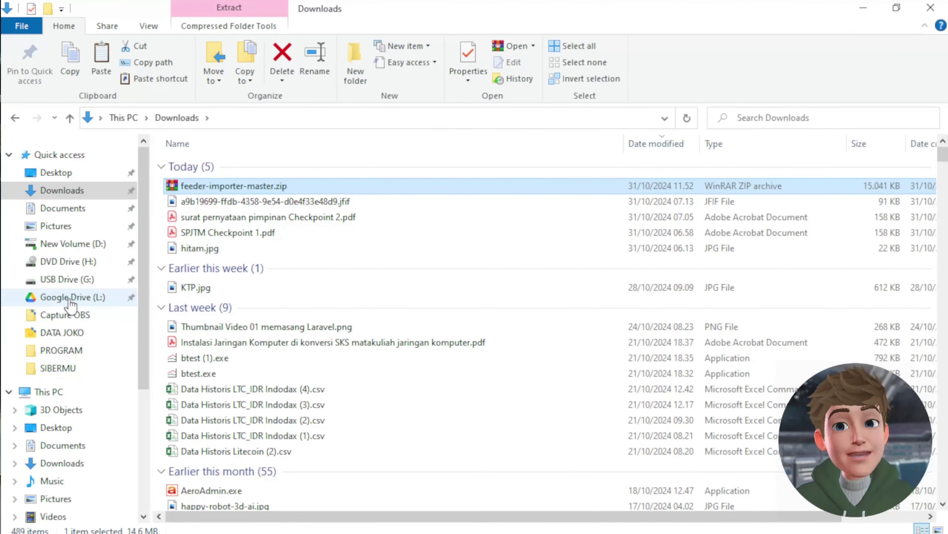
- Paste the zip into DATA (F:)\PROGRAM\Intranet 7_3\htdocs
left_click(97, 247)
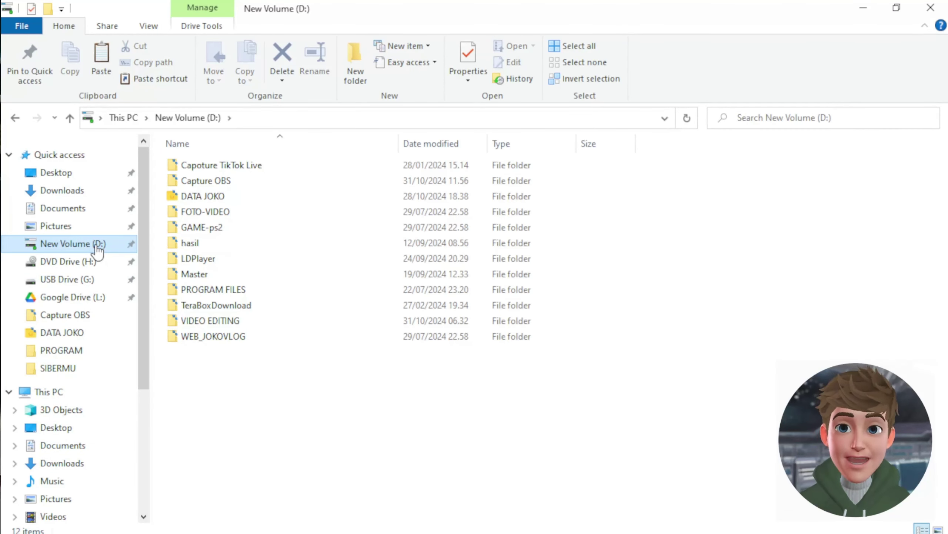
scroll(74, 512, "down", 3)
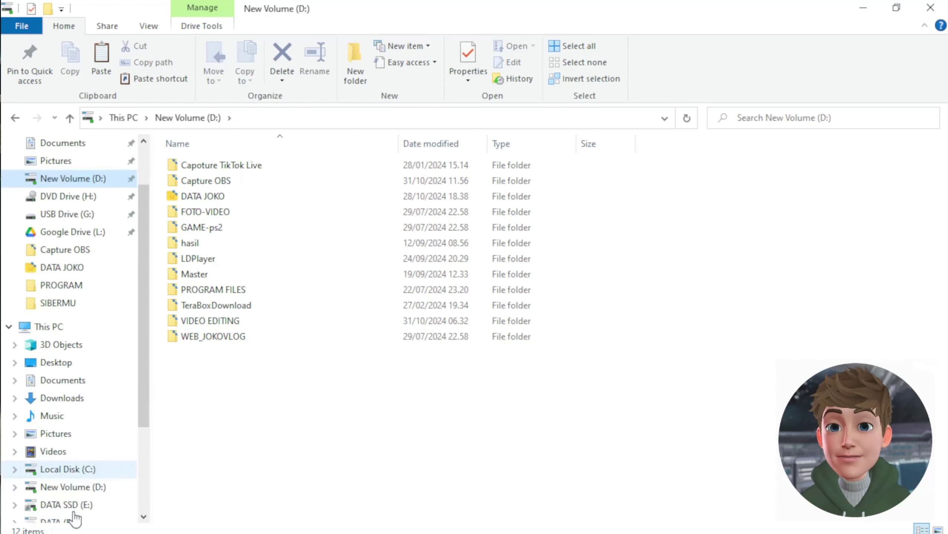
scroll(77, 512, "down", 1)
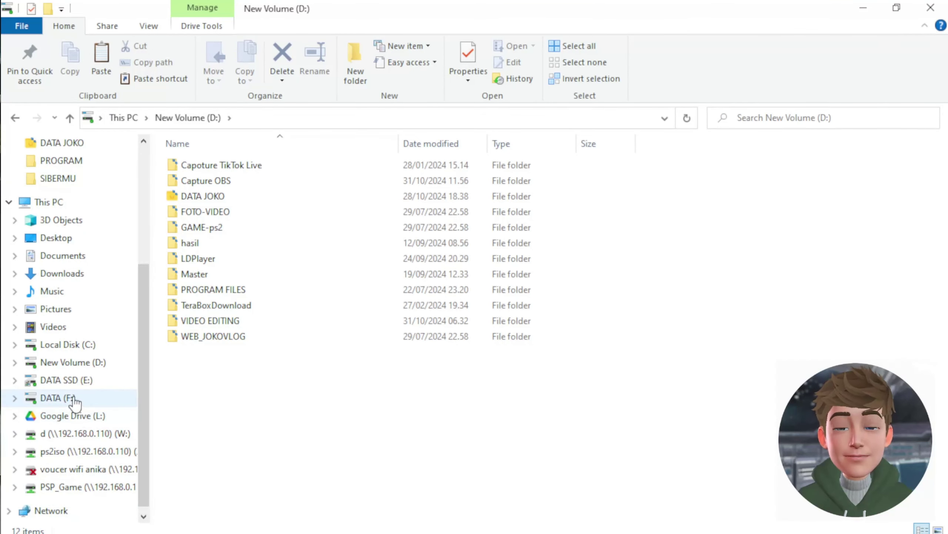
left_click(74, 397)
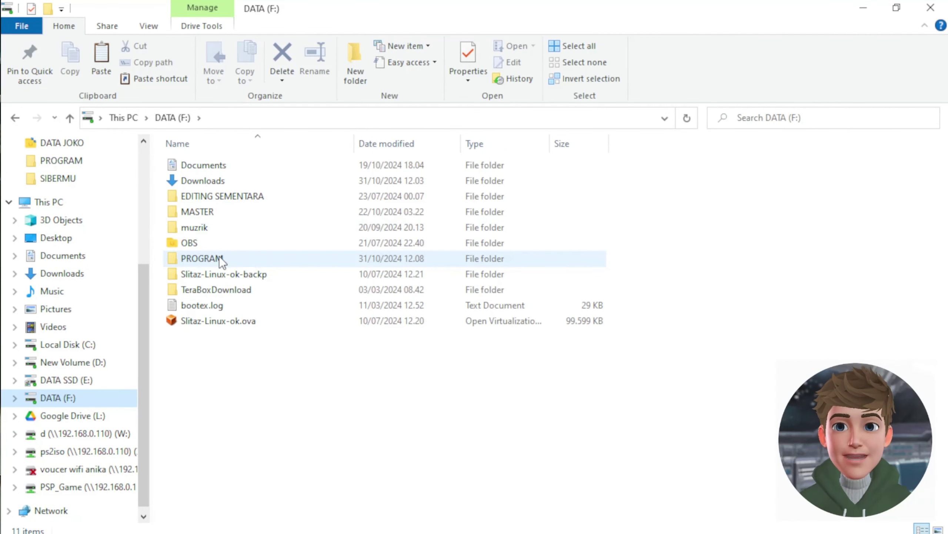
double_click(220, 256)
double_click(215, 163)
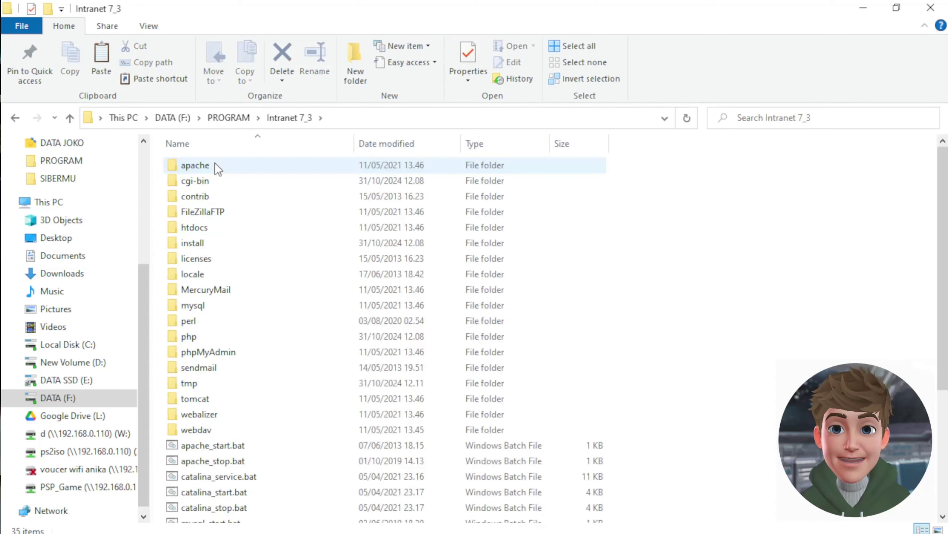
double_click(195, 227)
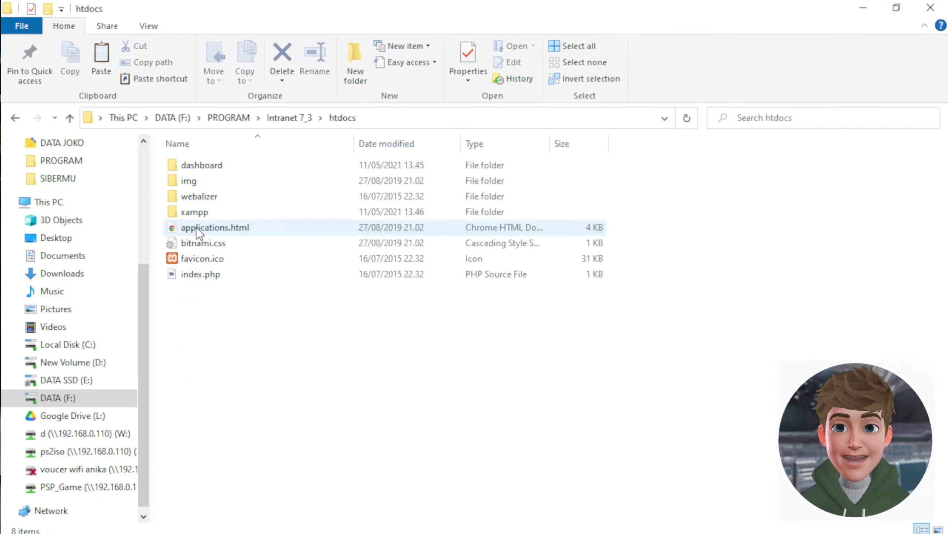
right_click(257, 402)
left_click(154, 294)
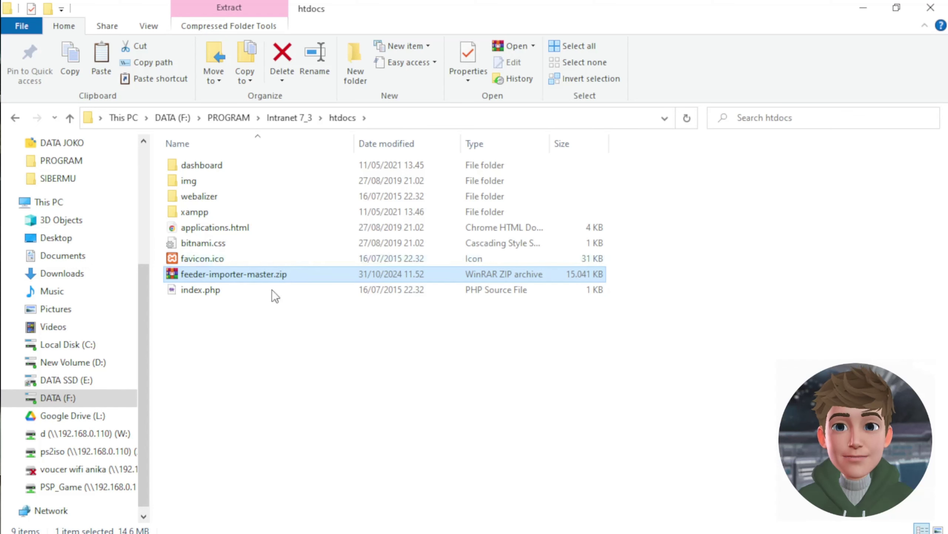
- Open feeder-importer-master.zip in WinRAR and extract it into htdocs\feeder-importer-master
double_click(234, 277)
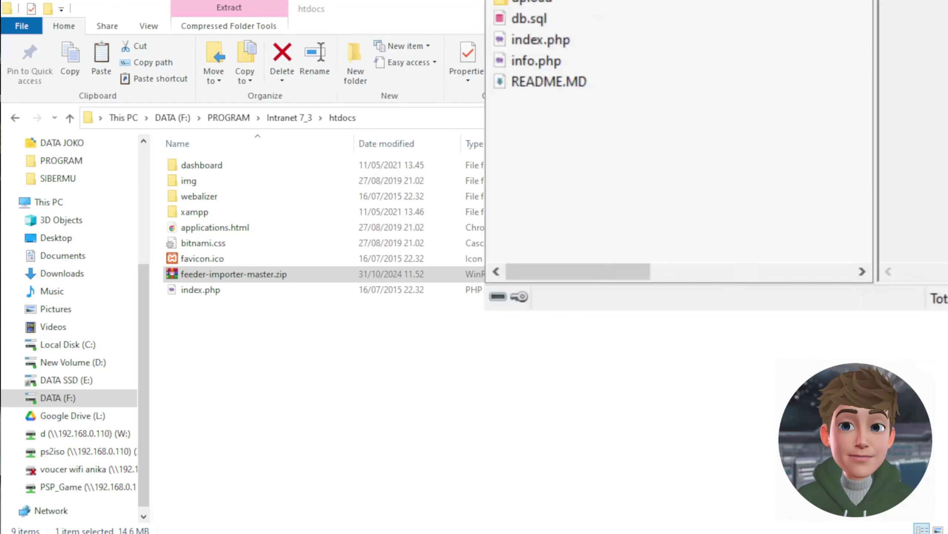
double_click(437, 239)
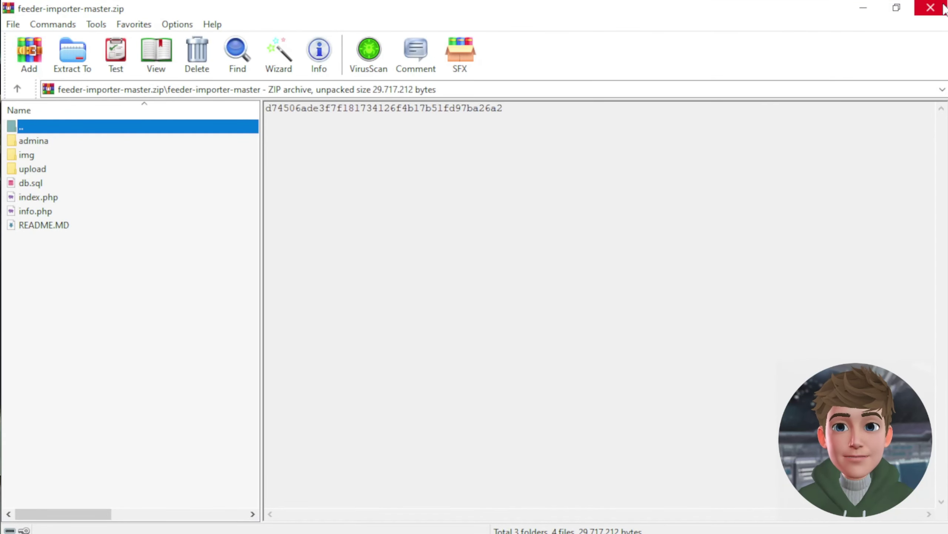
left_click(931, 8)
double_click(190, 269)
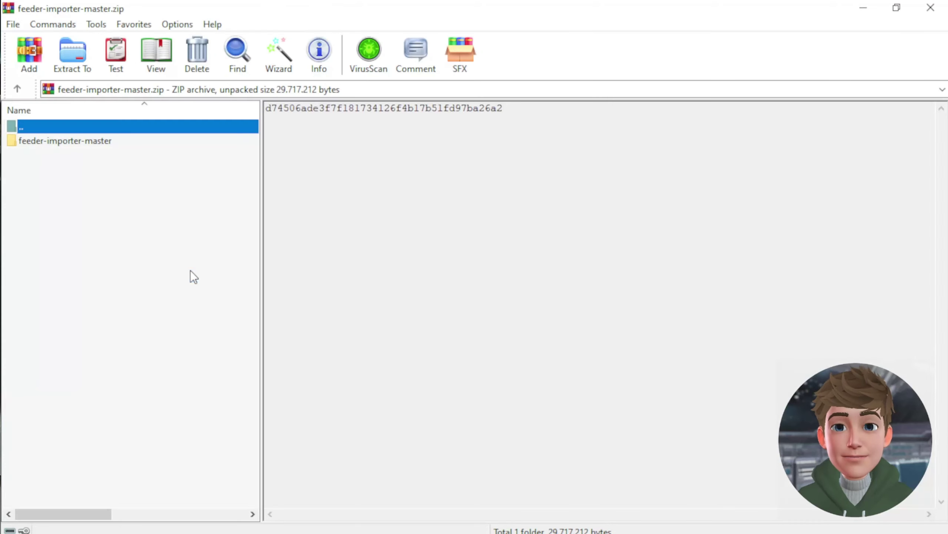
double_click(60, 141)
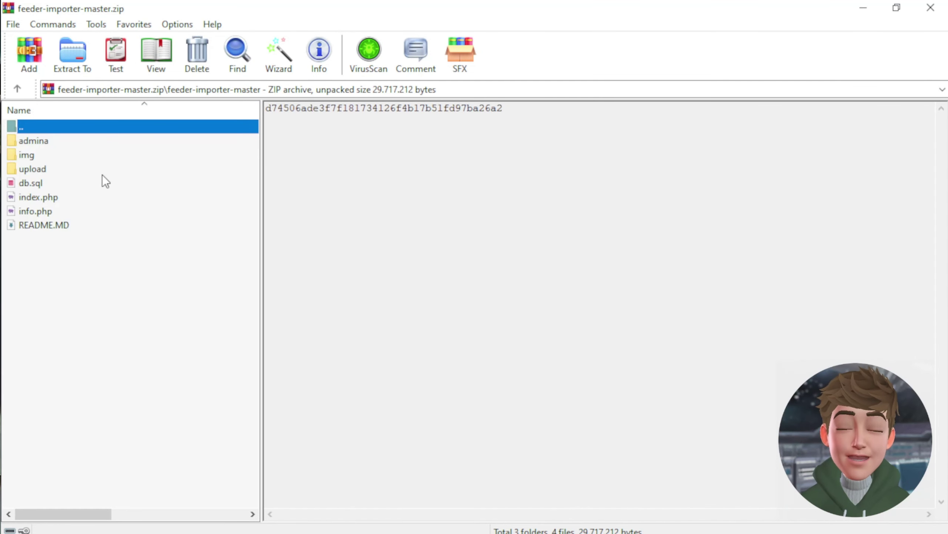
left_click(65, 61)
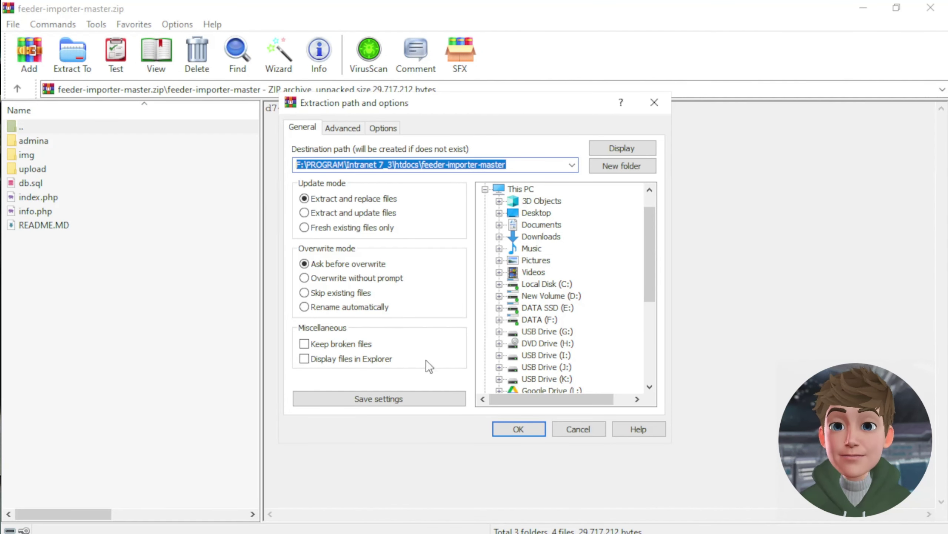
left_click(511, 425)
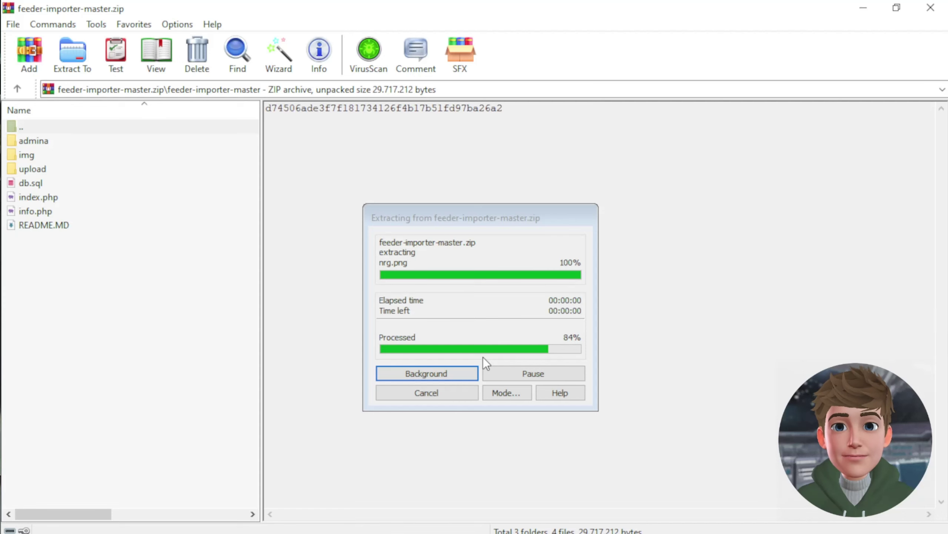
left_click(930, 7)
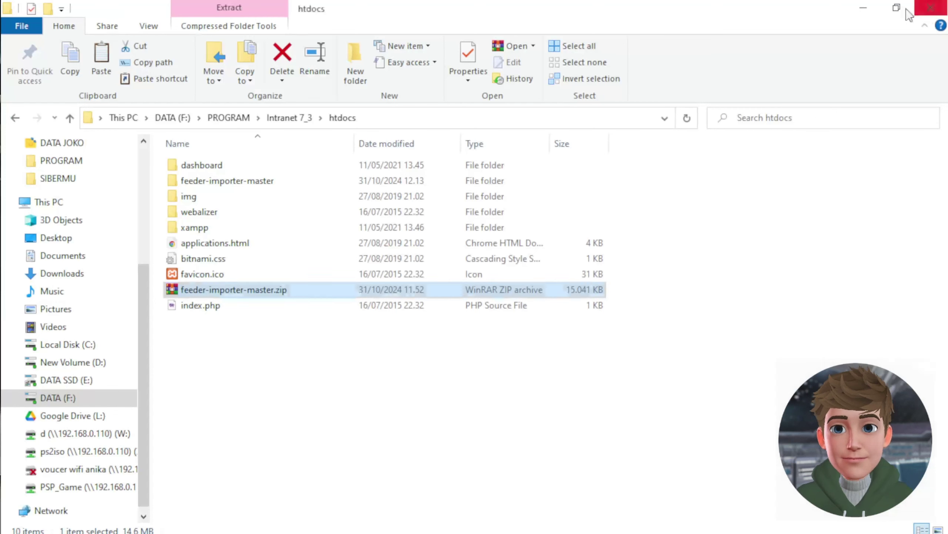
left_click(220, 182)
- Rename the extracted feeder-importer-master folder to feeder_importer_master
left_click(209, 180)
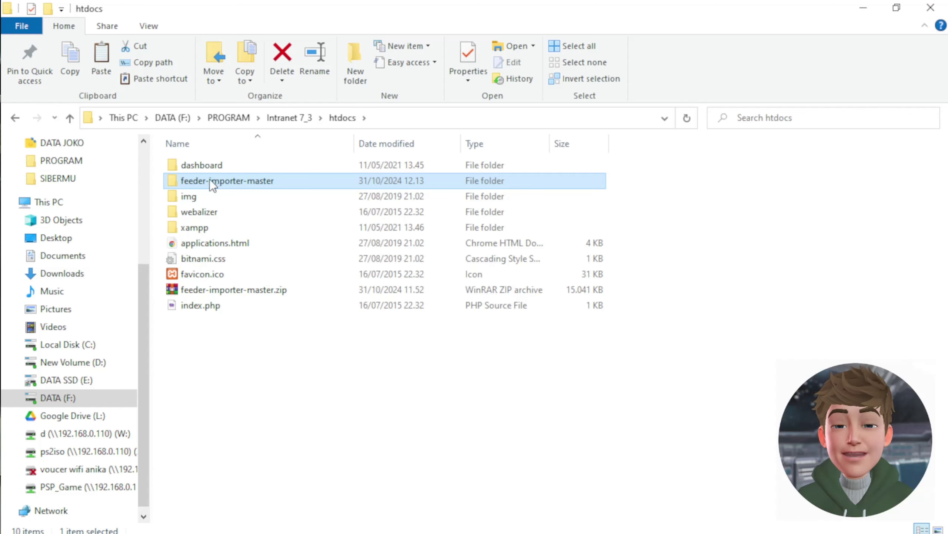
left_click(208, 180)
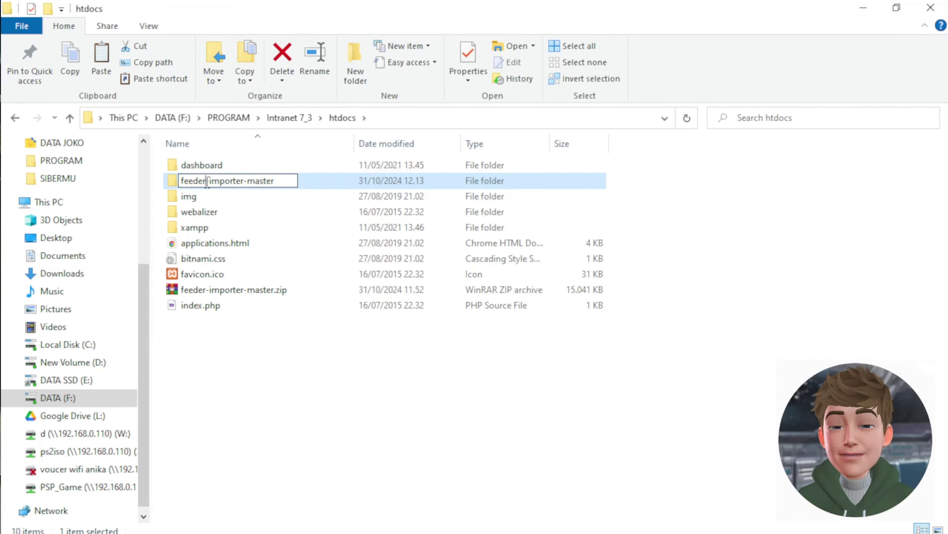
key("BackSpace")
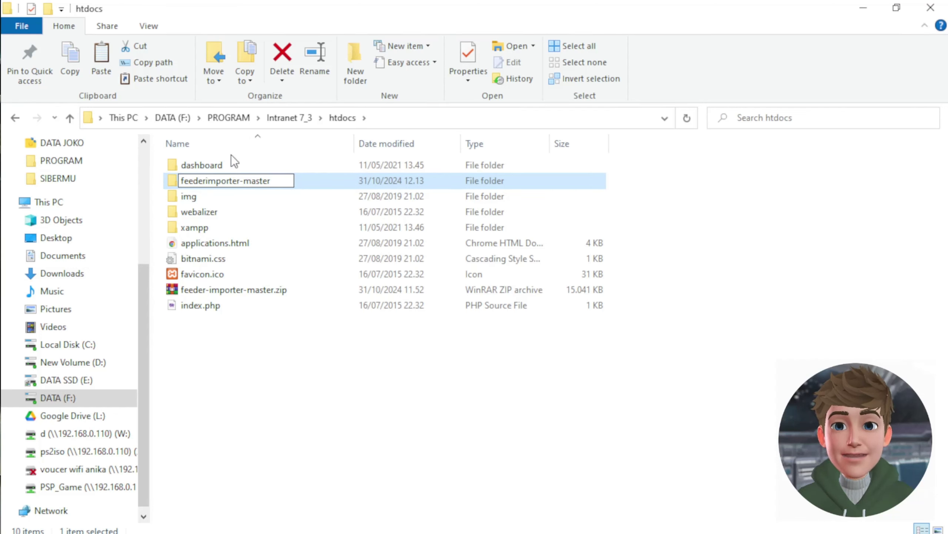
left_click(244, 180)
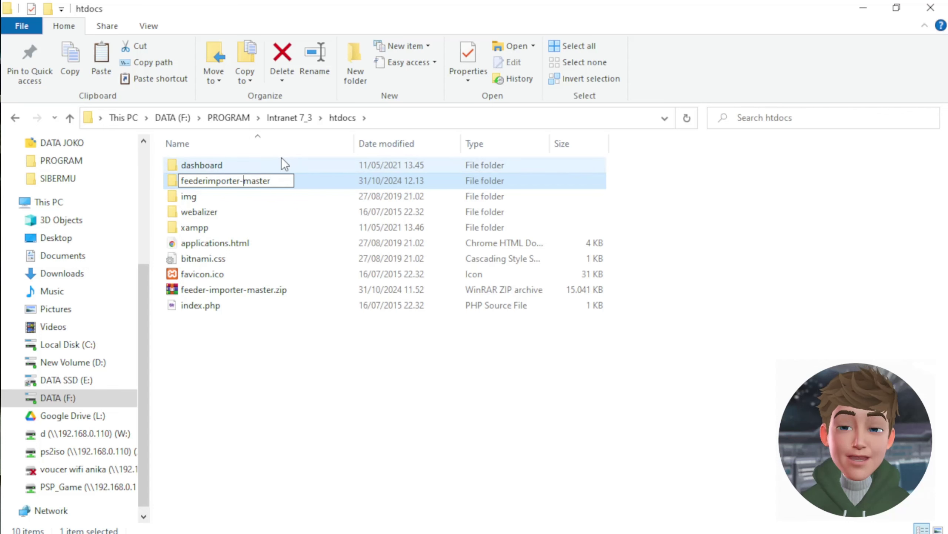
key("BackSpace")
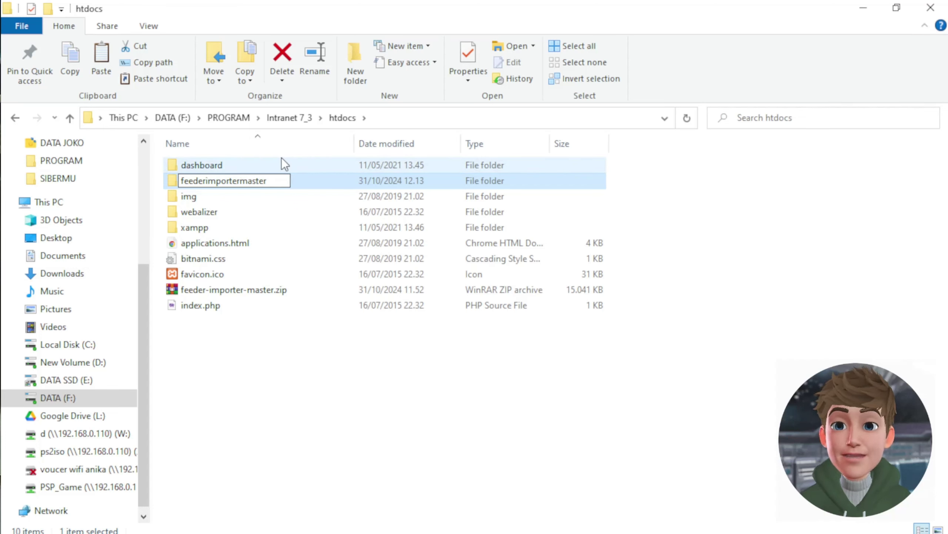
type("_")
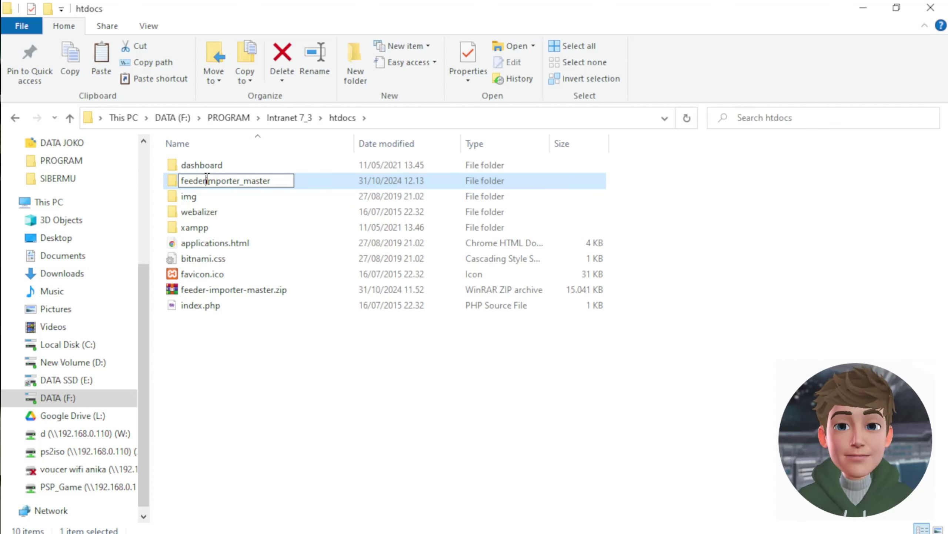
type("_")
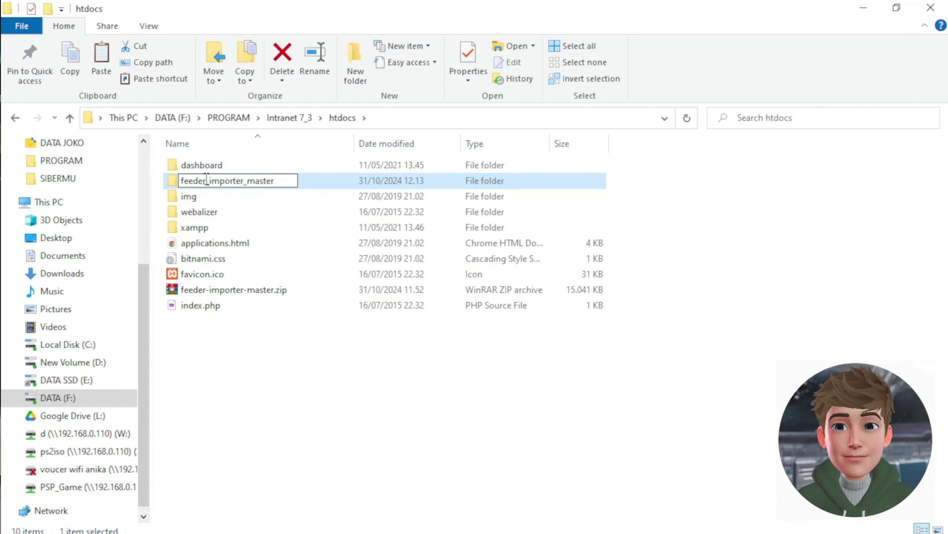
key("Return")
left_click(322, 386)
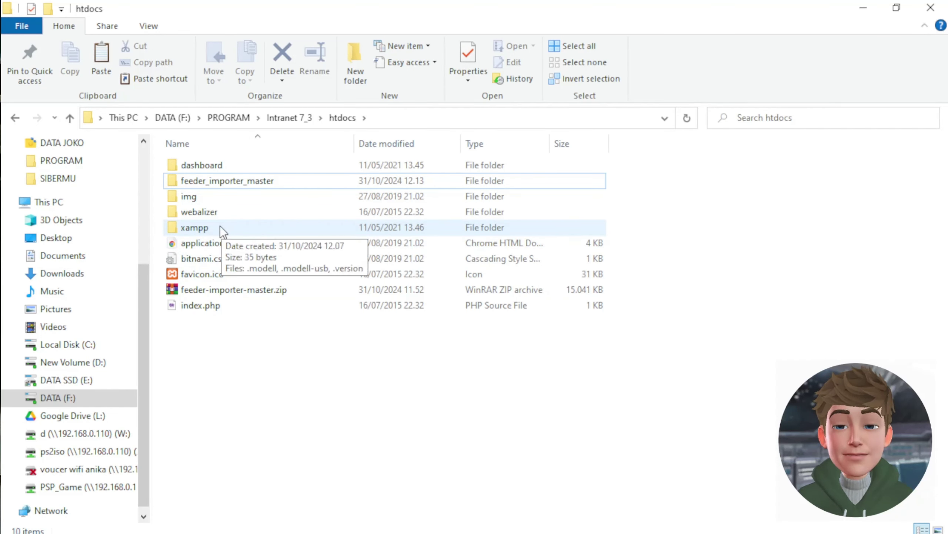
- Rename XAMPP's default index.php in htdocs to index123.php
left_click(185, 308)
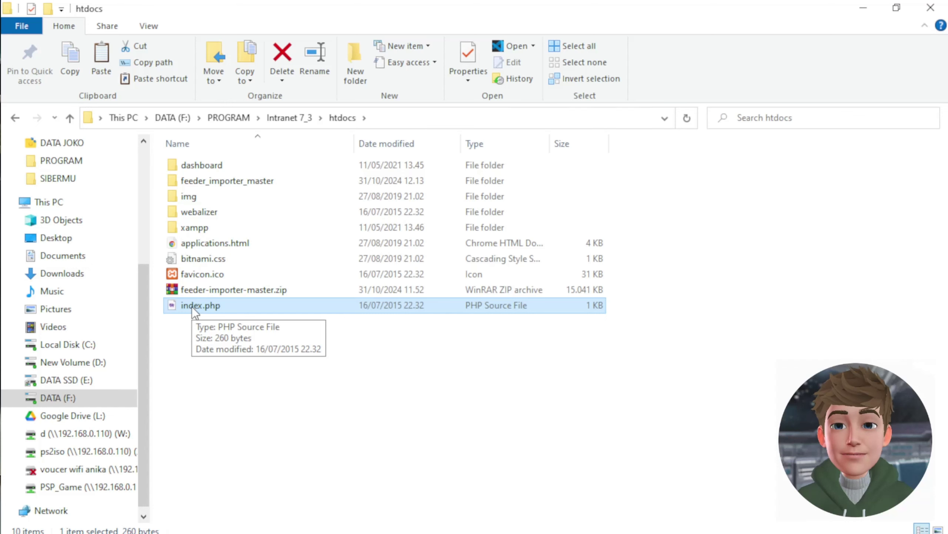
right_click(191, 305)
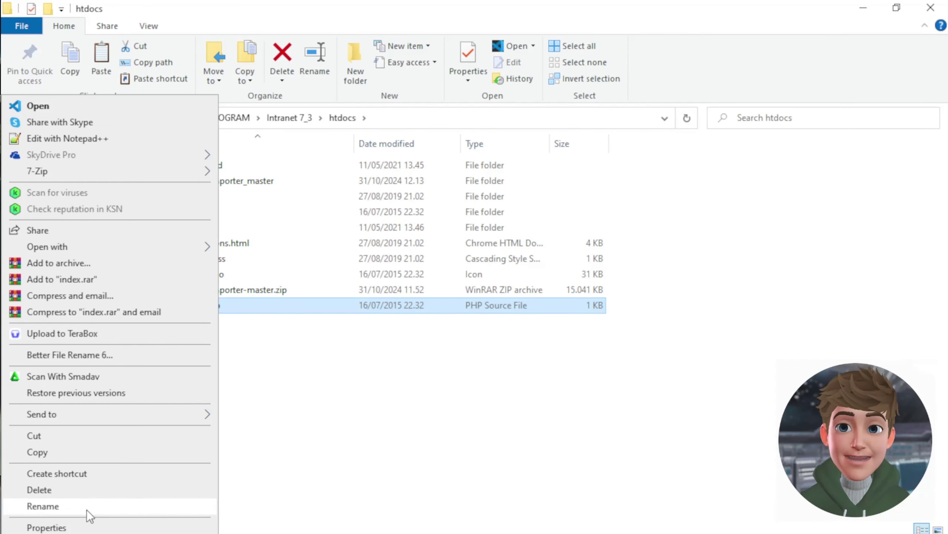
left_click(87, 508)
left_click(203, 307)
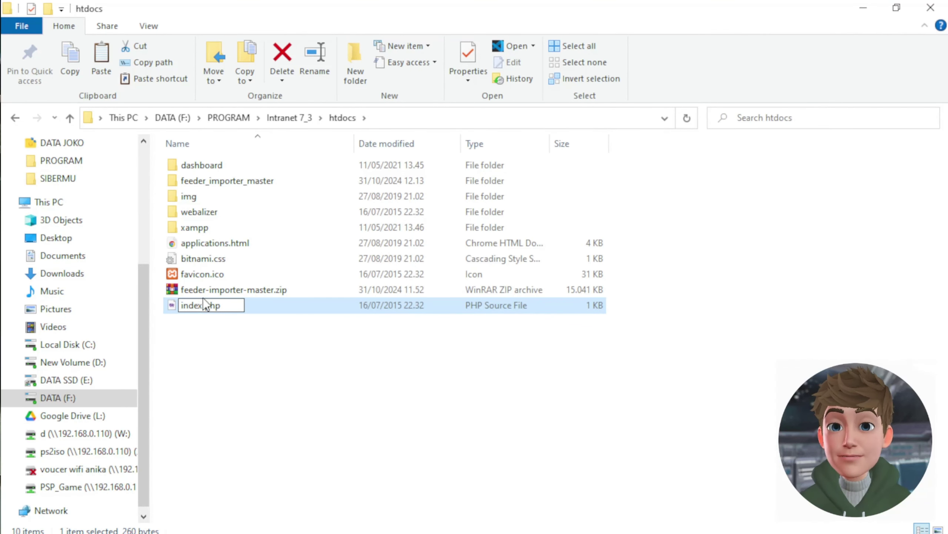
type("12")
type("3")
key("Return")
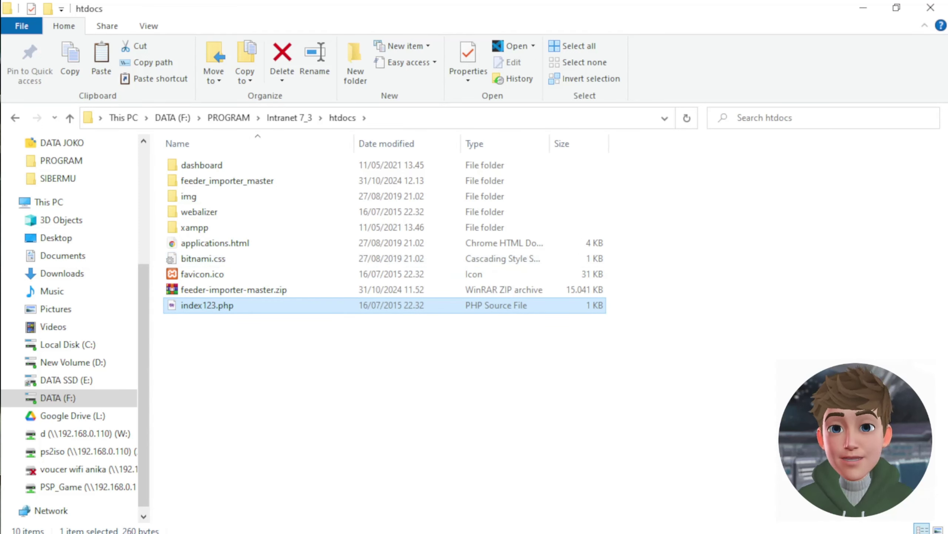
- In the XAMPP browser window, strip /dashboard/ from the address to load the localhost listing
left_click(508, 533)
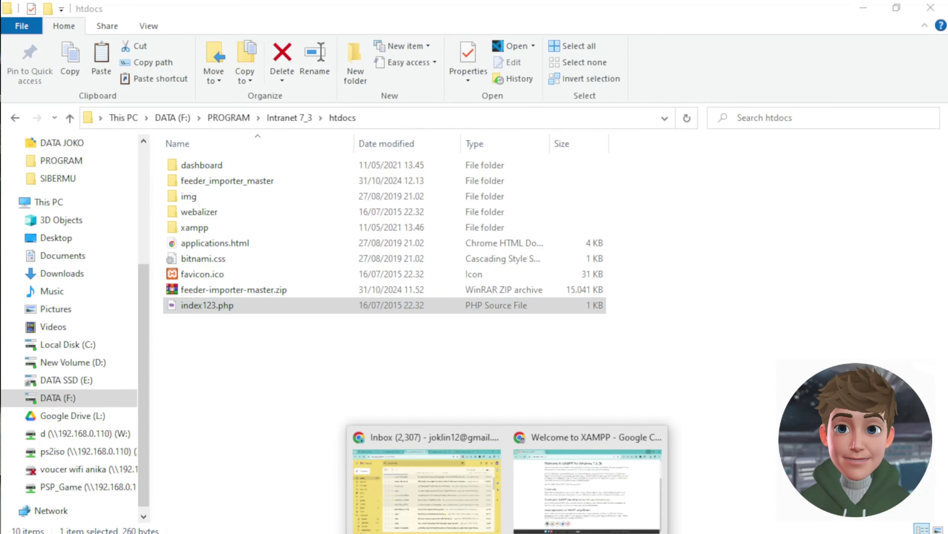
left_click(560, 516)
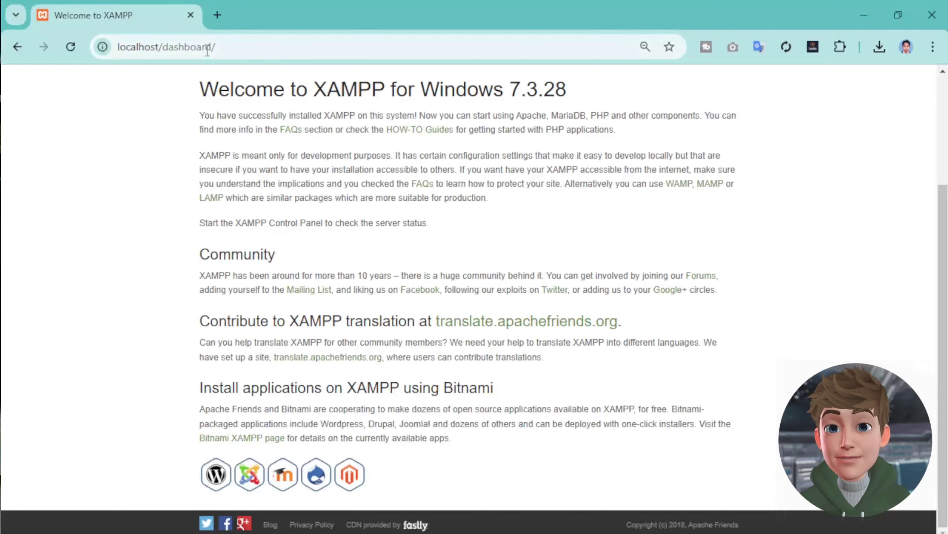
left_click(71, 47)
left_click(169, 46)
left_click(168, 46)
left_click_drag(168, 46, 284, 53)
key("BackSpace")
key("Return")
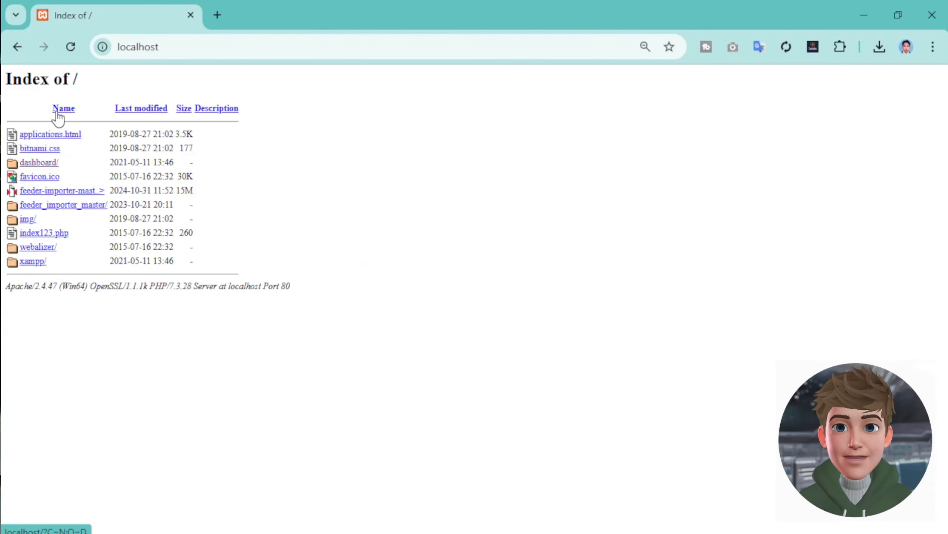
- Open feeder_importer_master and copy the unknown database name feeder_importer from the error
left_click(84, 208)
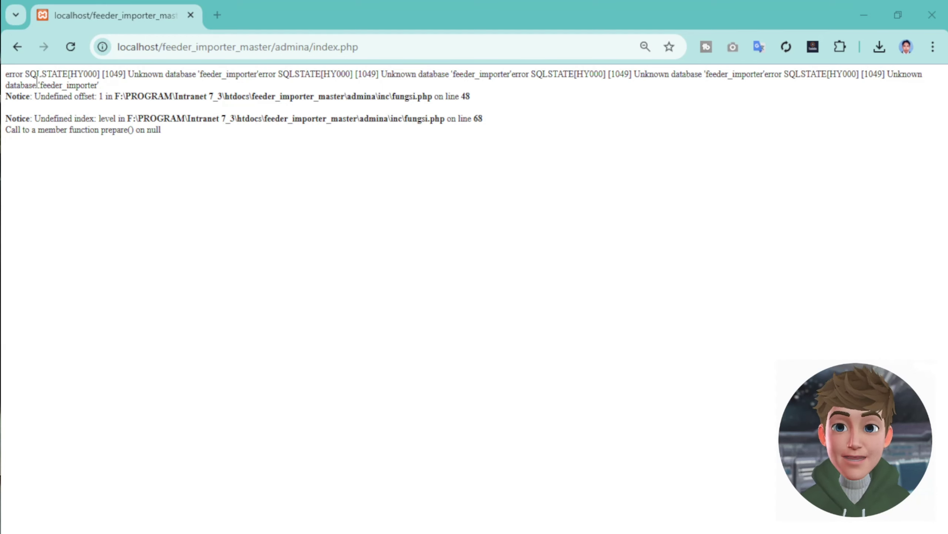
mouse_move(40, 85)
left_mouse_down()
mouse_move(89, 85)
mouse_move(40, 86)
left_mouse_up()
left_click(92, 83)
right_click(49, 89)
left_click(65, 109)
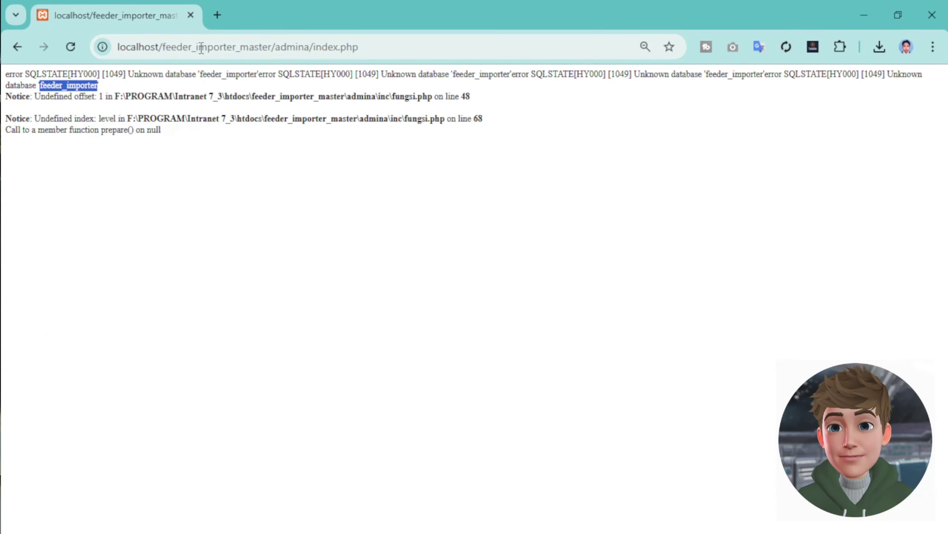
- Go to localhost/phpmyadmin
left_click(201, 48)
left_click(163, 48)
left_click_drag(163, 49, 769, 80)
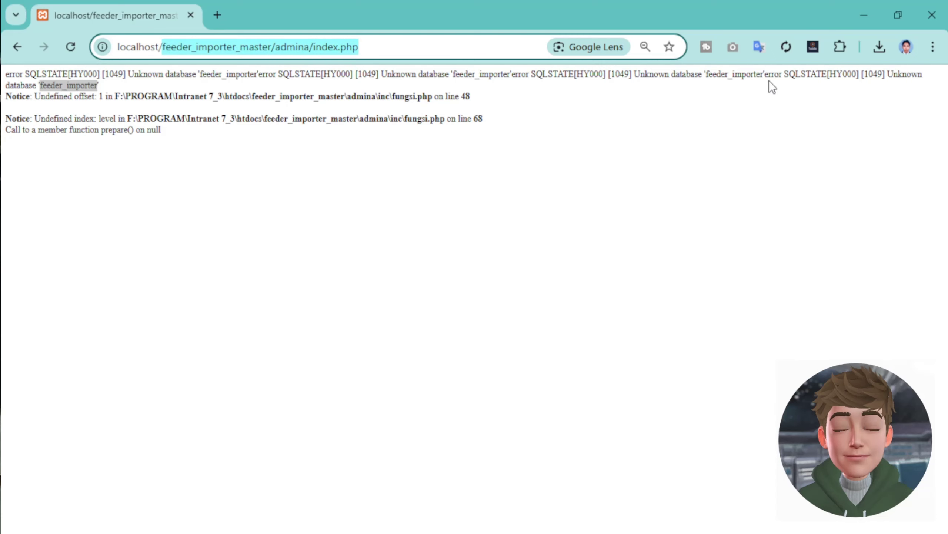
type("phpmyadmin")
key("Return")
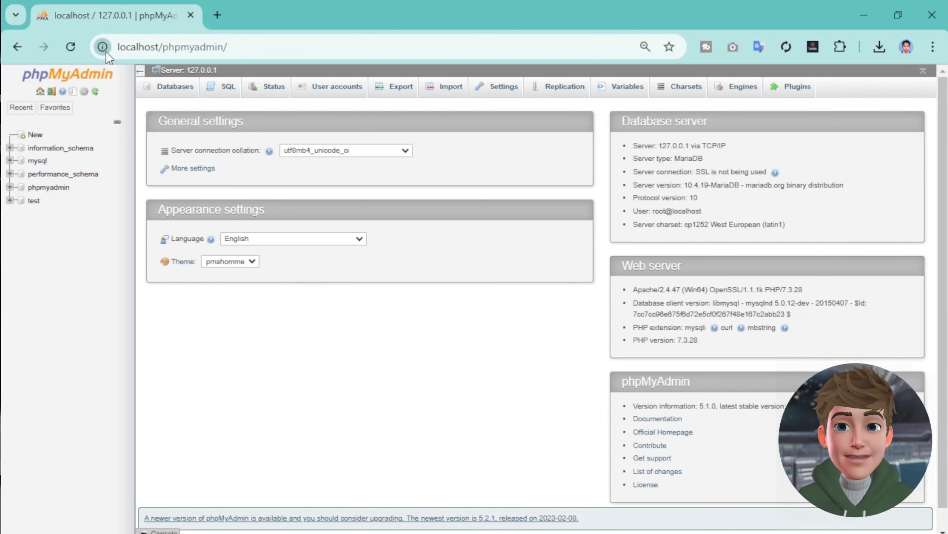
- On the Databases tab, paste feeder_importer as the name, create it, and open its structure page
left_click(226, 47)
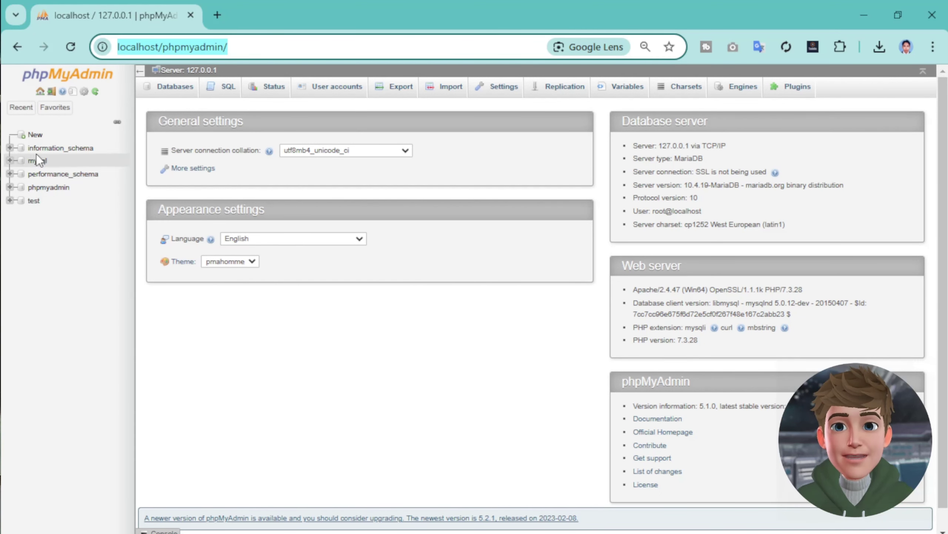
left_click(170, 89)
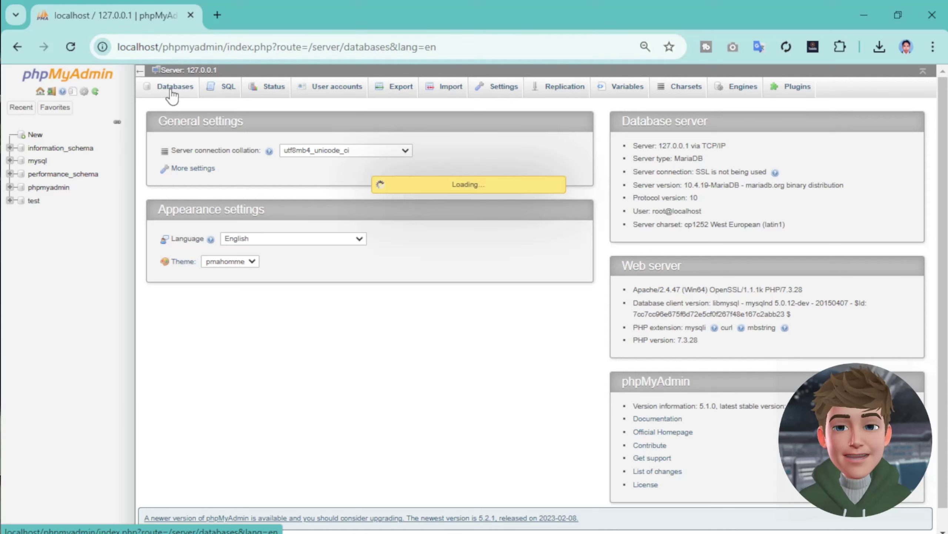
left_click(169, 168)
right_click(169, 168)
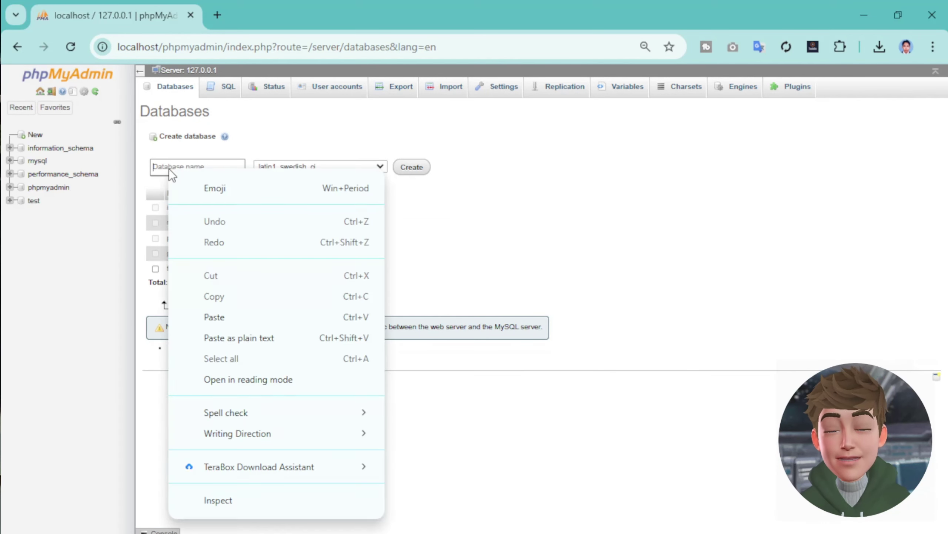
left_click(217, 317)
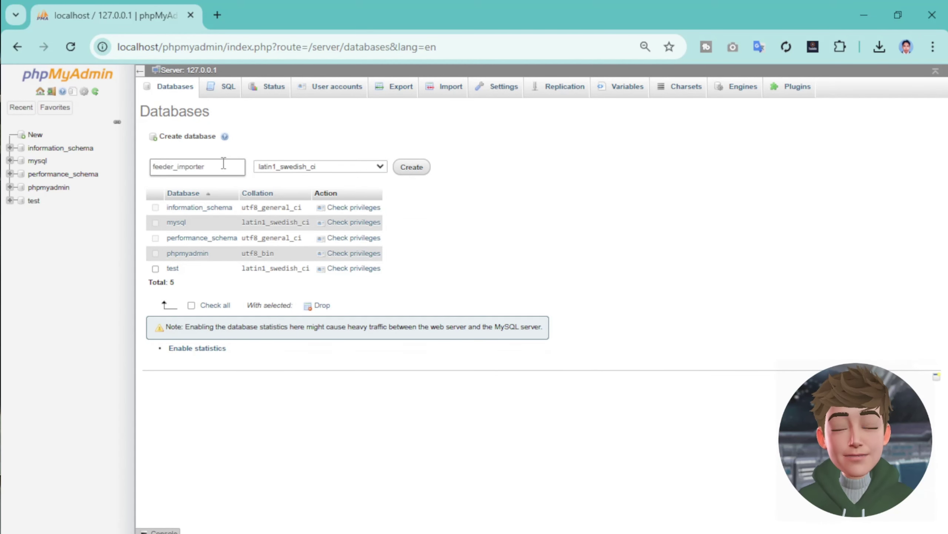
left_click(404, 173)
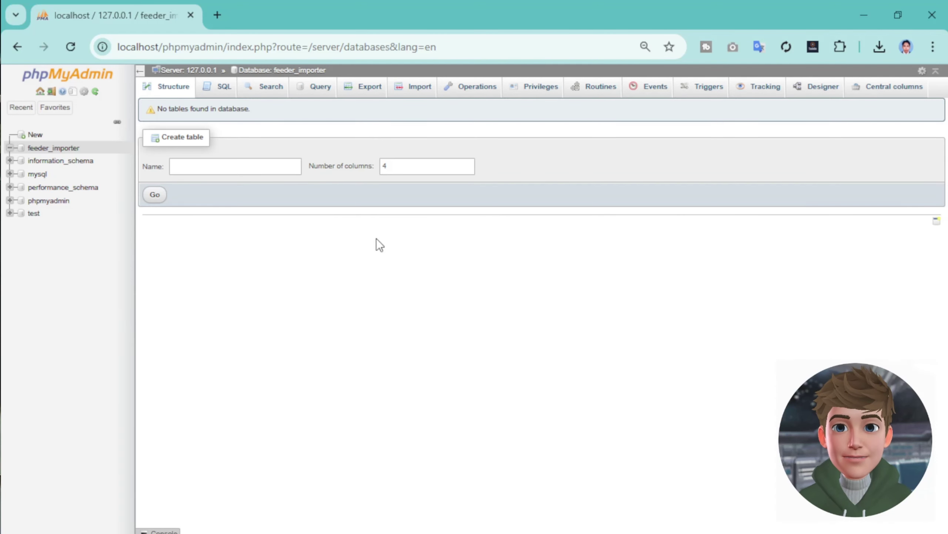
left_click(55, 148)
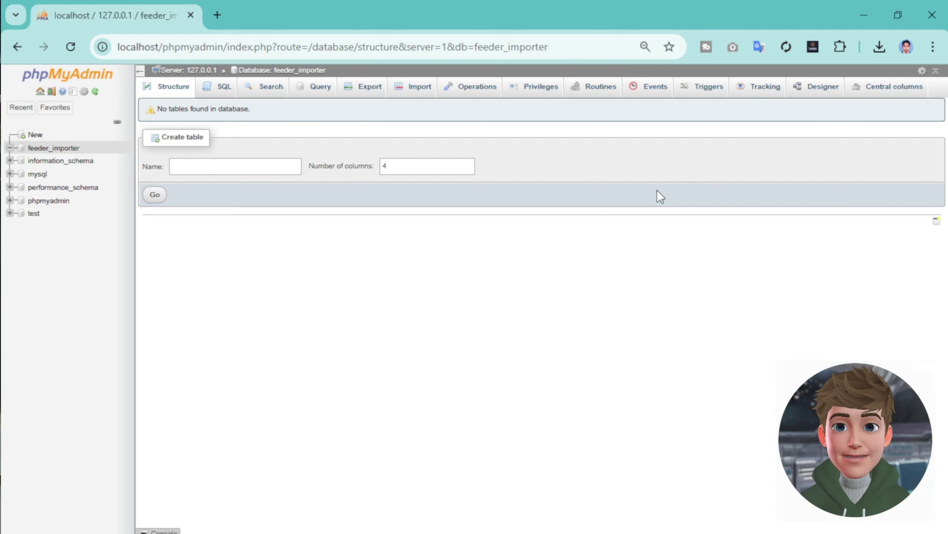
- On the Import page, browse to F:\PROGRAM\Intranet 7_3\htdocs\feeder_importer_master
left_click(408, 86)
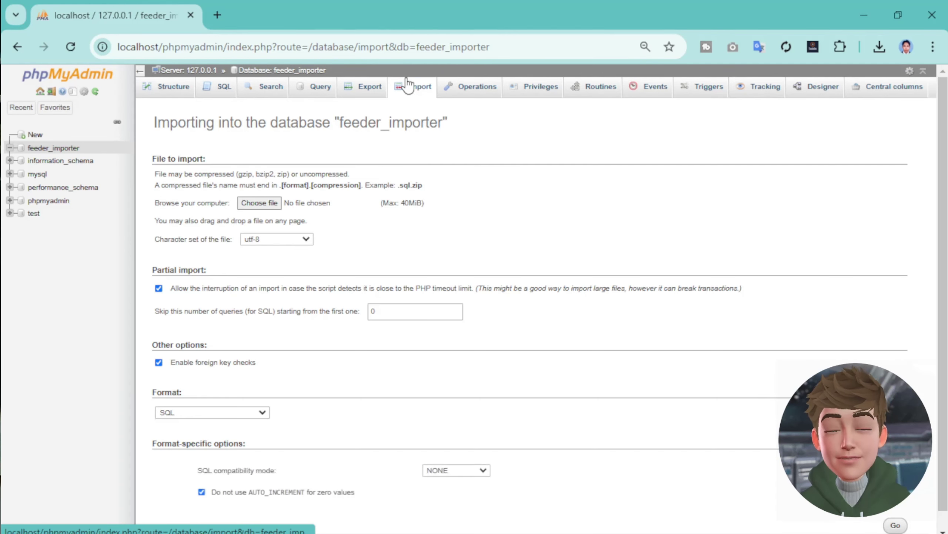
left_click(260, 206)
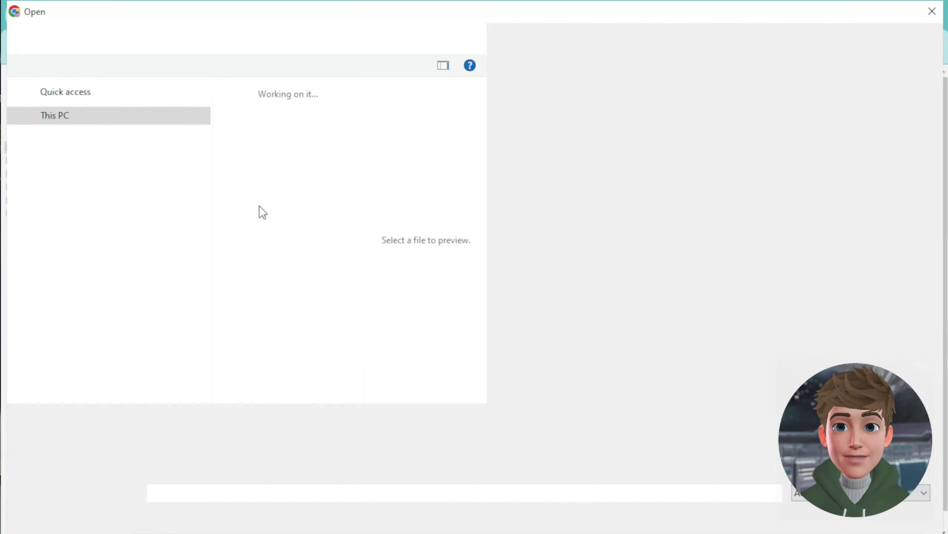
scroll(208, 308, "down", 1)
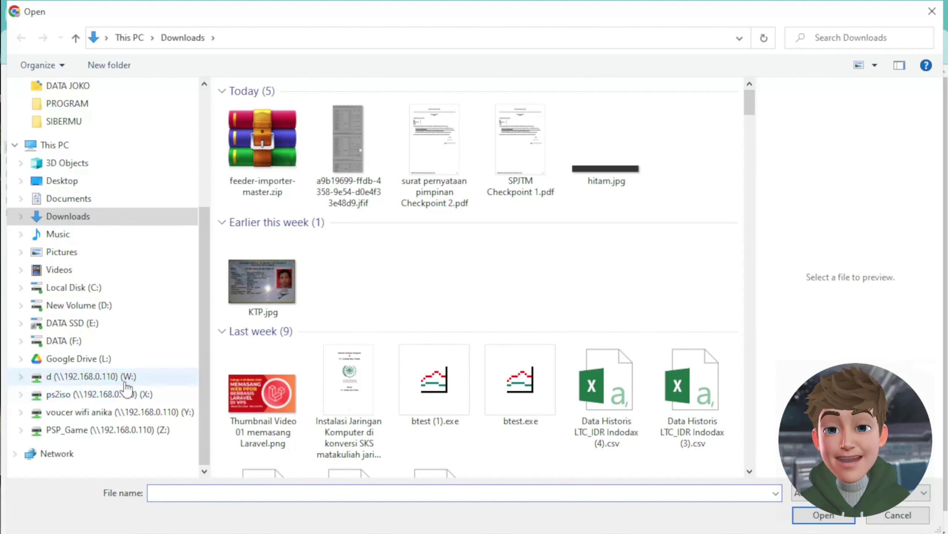
left_click(64, 341)
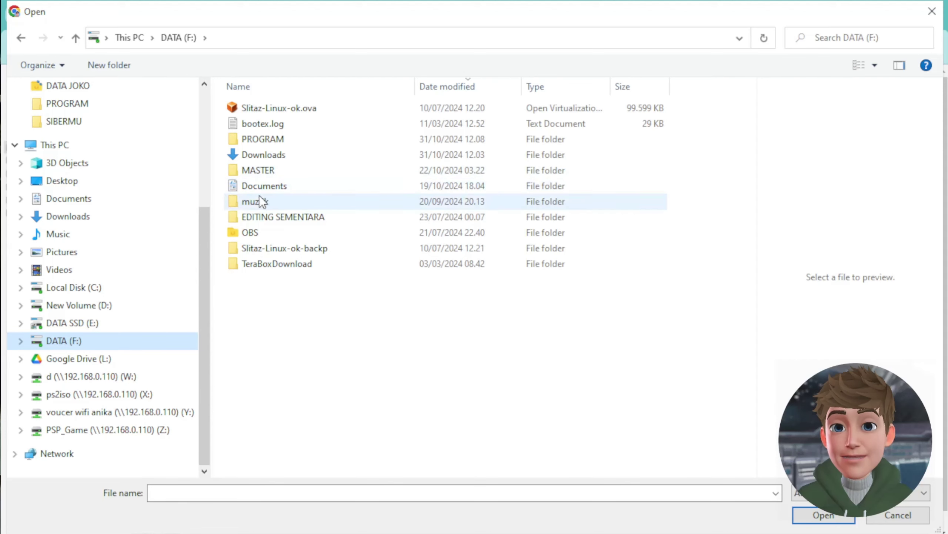
double_click(264, 138)
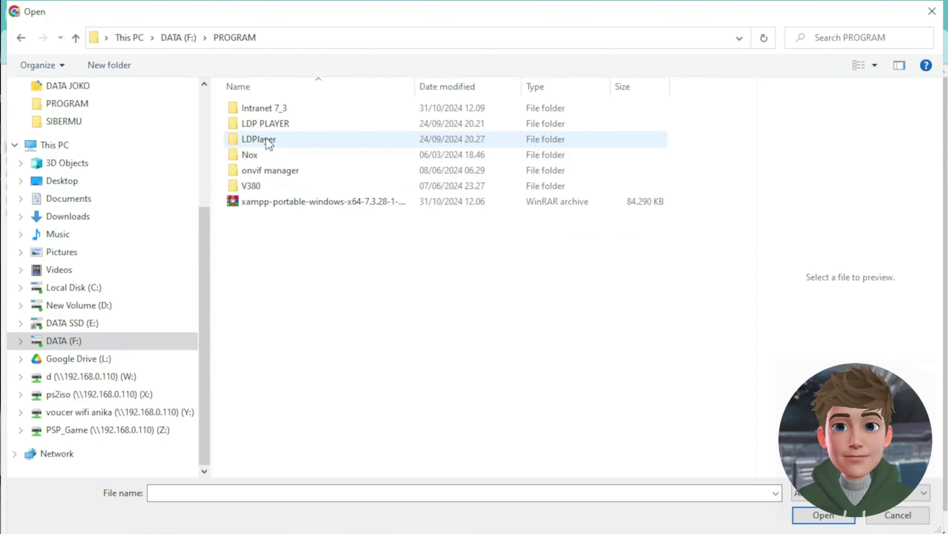
double_click(264, 107)
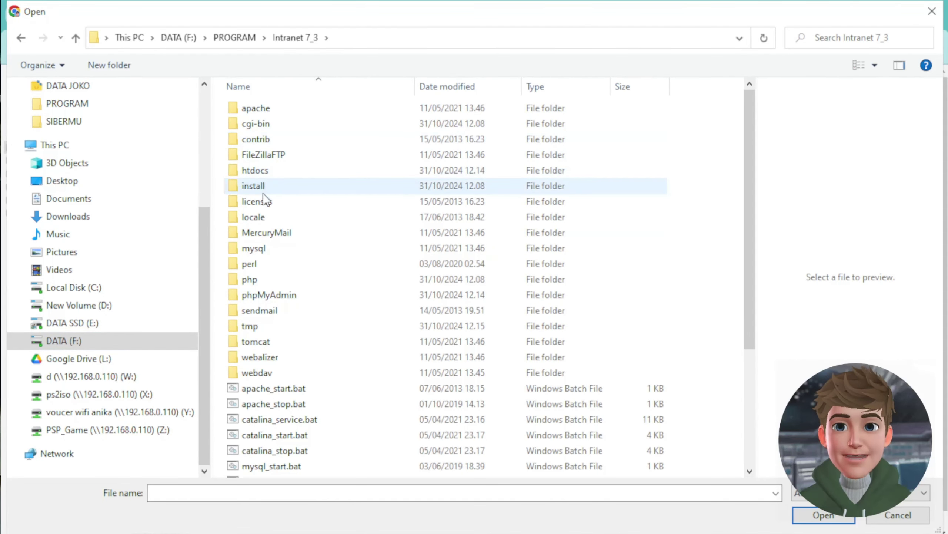
double_click(261, 170)
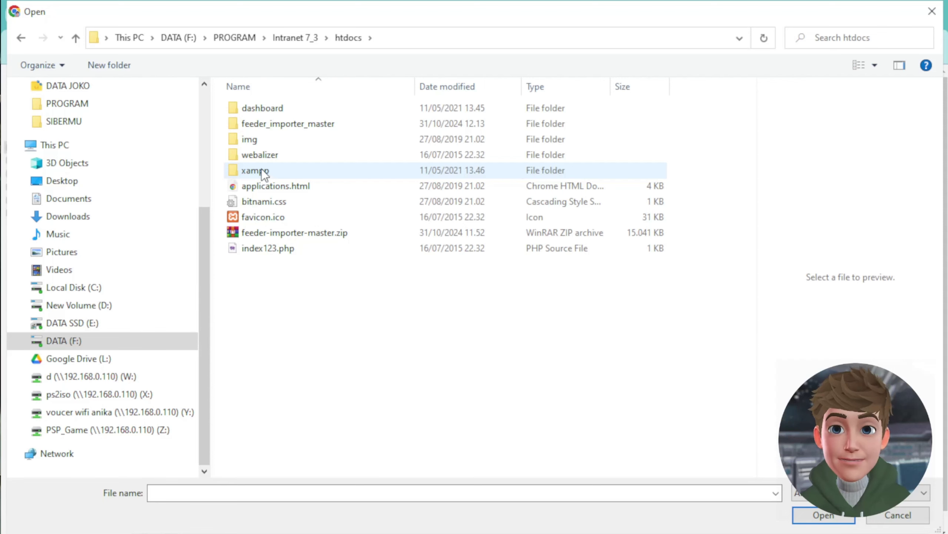
double_click(283, 124)
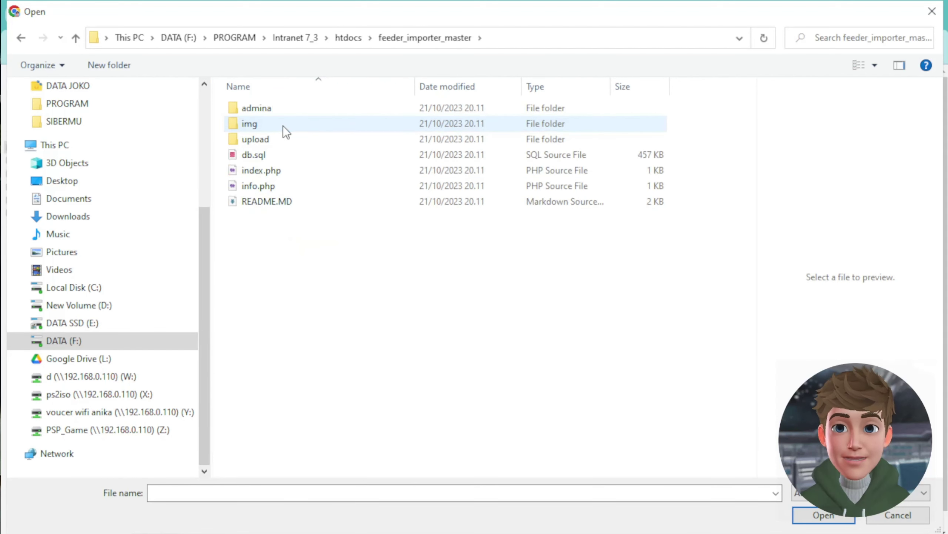
- Choose db.sql as the import file and run the import
left_click(254, 153)
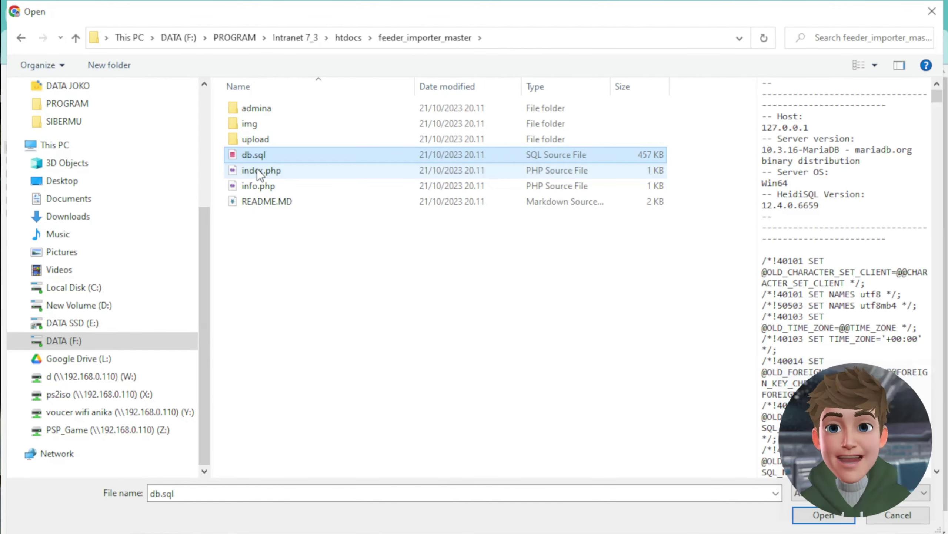
left_click(838, 514)
scroll(495, 328, "down", 1)
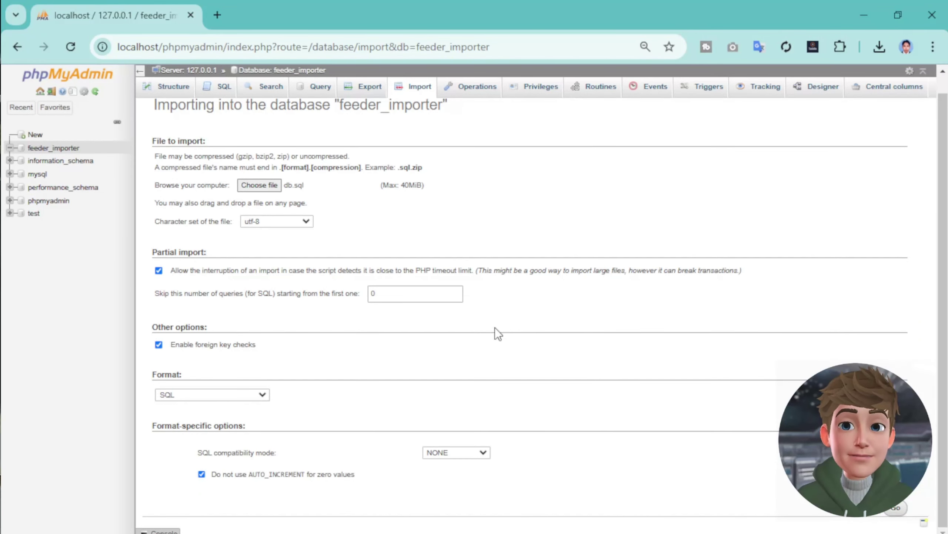
left_click(896, 507)
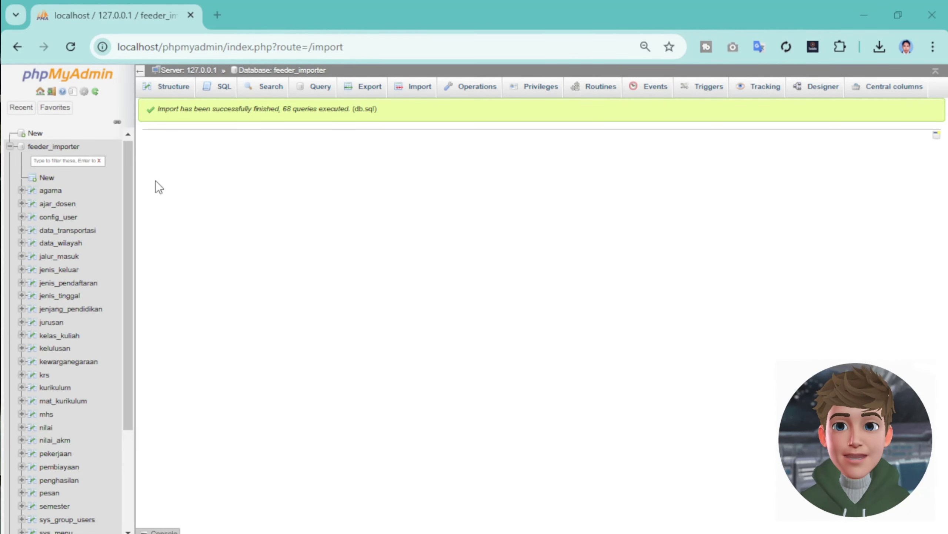
- Review the feeder_importer table list and copy localhost from the address bar
left_click(53, 146)
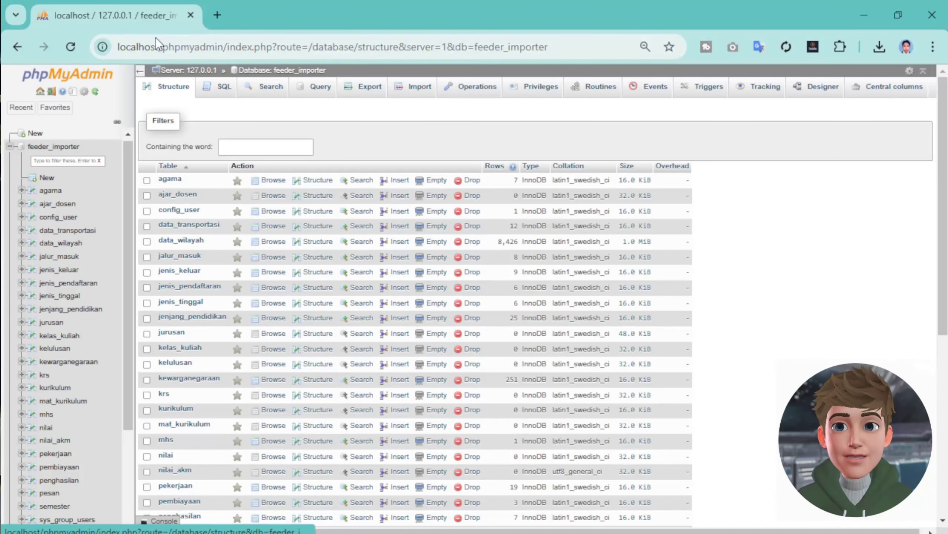
double_click(135, 48)
right_click(131, 48)
left_click(176, 188)
- Load localhost in a new tab and open feeder_importer_master, which returns 404 Not Found
left_click(217, 15)
right_click(212, 46)
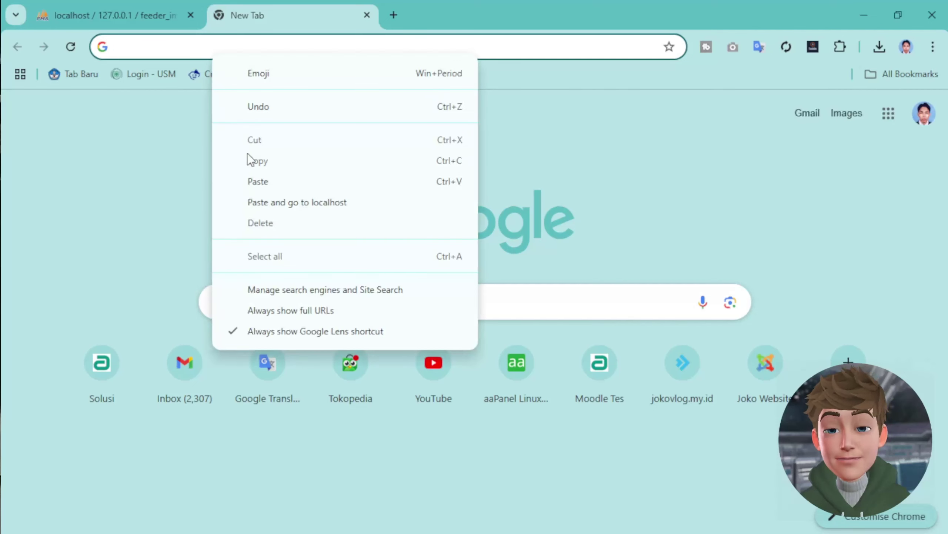
left_click(252, 180)
left_click(259, 130)
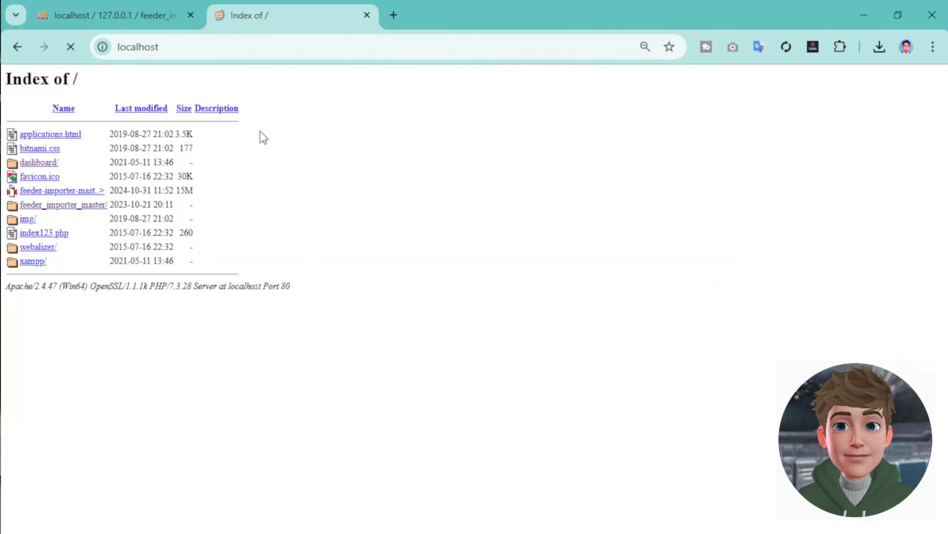
left_click(69, 206)
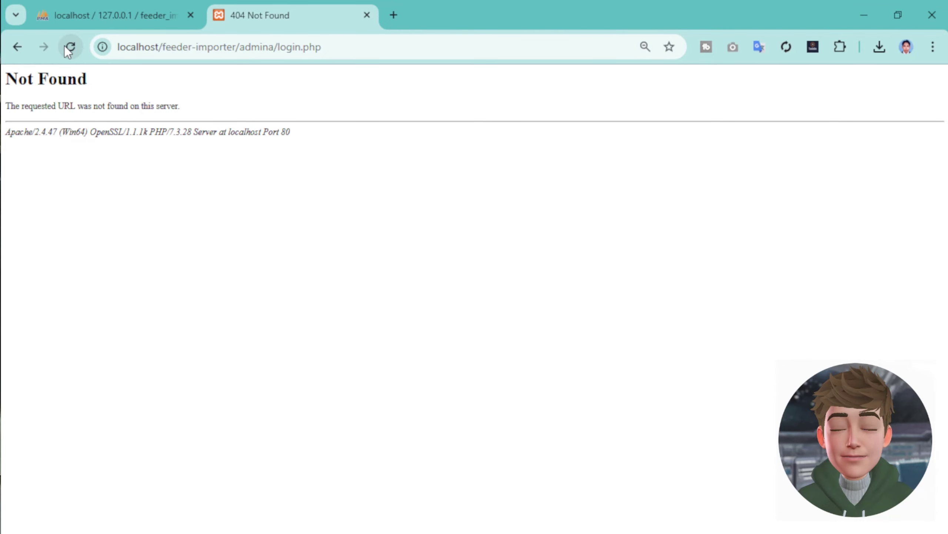
- Inspect the 404 page's server details, then switch to File Explorer
left_click_drag(64, 133, 300, 132)
left_click(147, 24)
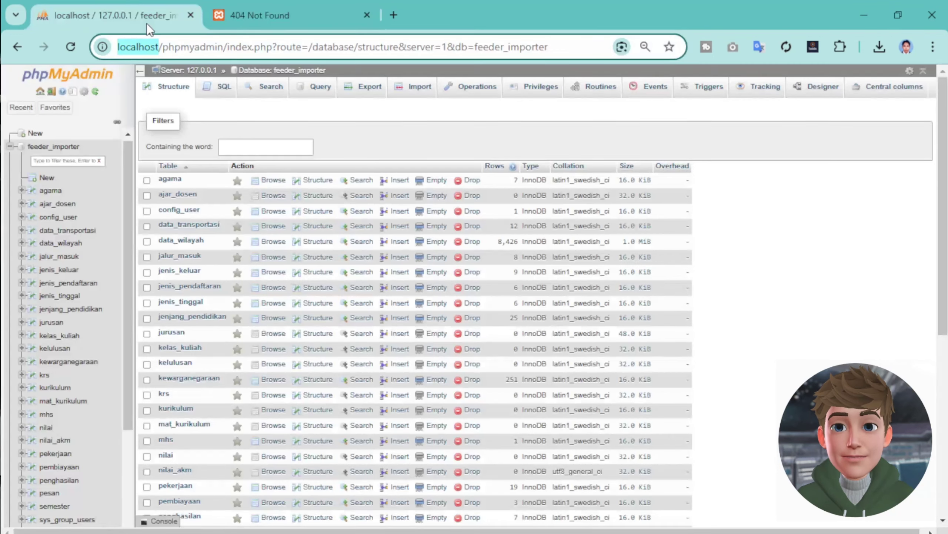
left_click(240, 6)
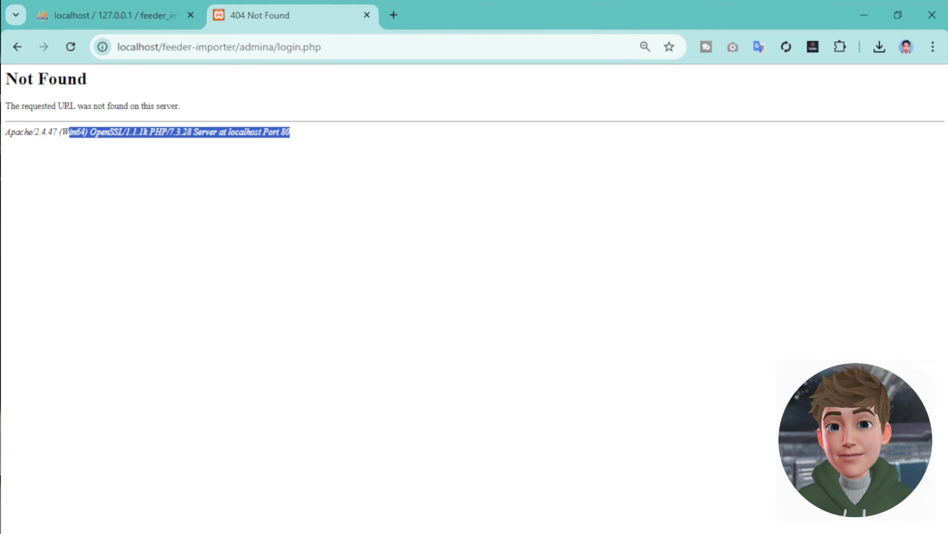
key("alt+Tab")
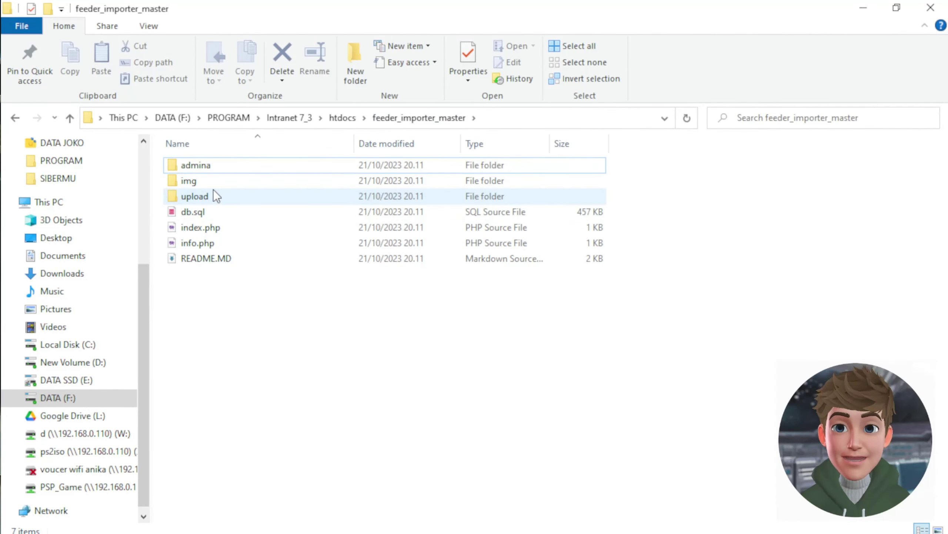
- Navigate to admina\inc in feeder_importer_master, after briefly peeking into the system folder
double_click(214, 169)
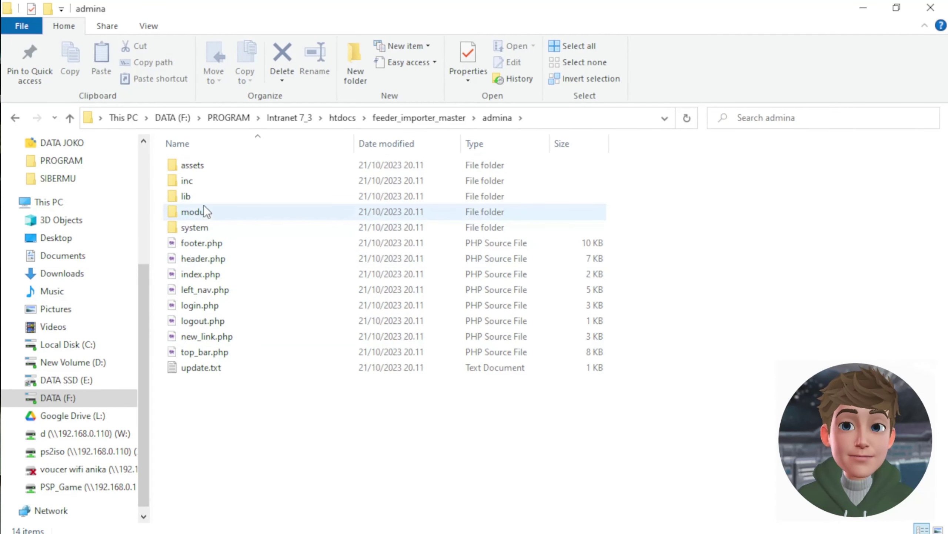
left_click(201, 227)
double_click(200, 226)
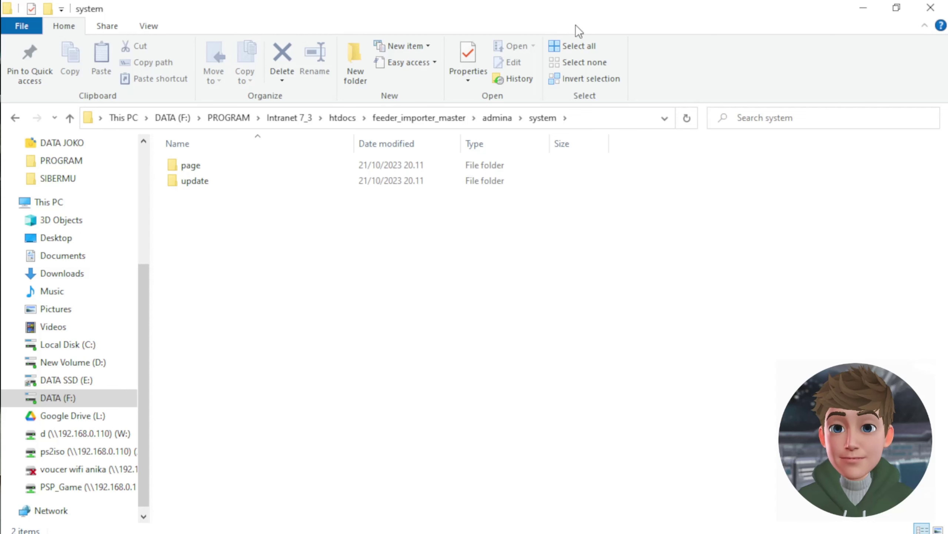
key("alt+Up")
key("alt+Up")
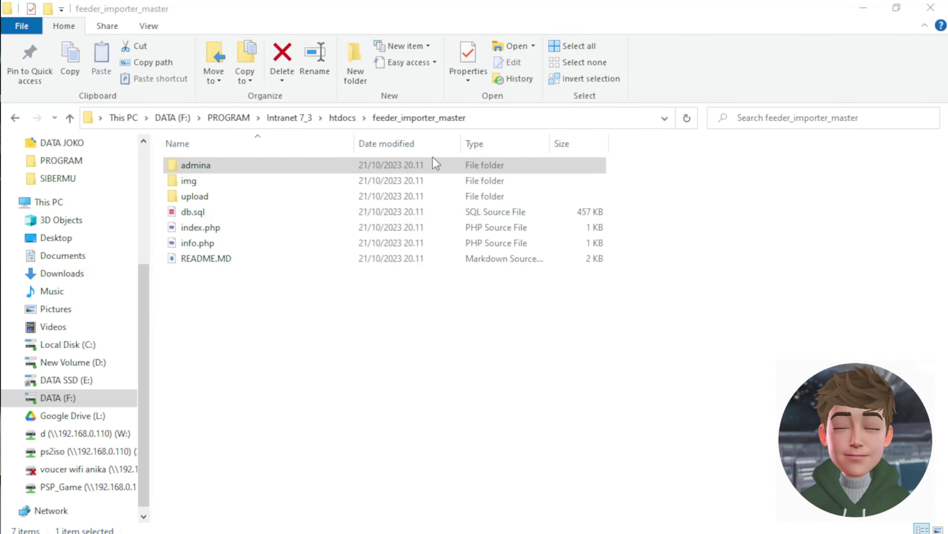
left_click(236, 169)
double_click(222, 167)
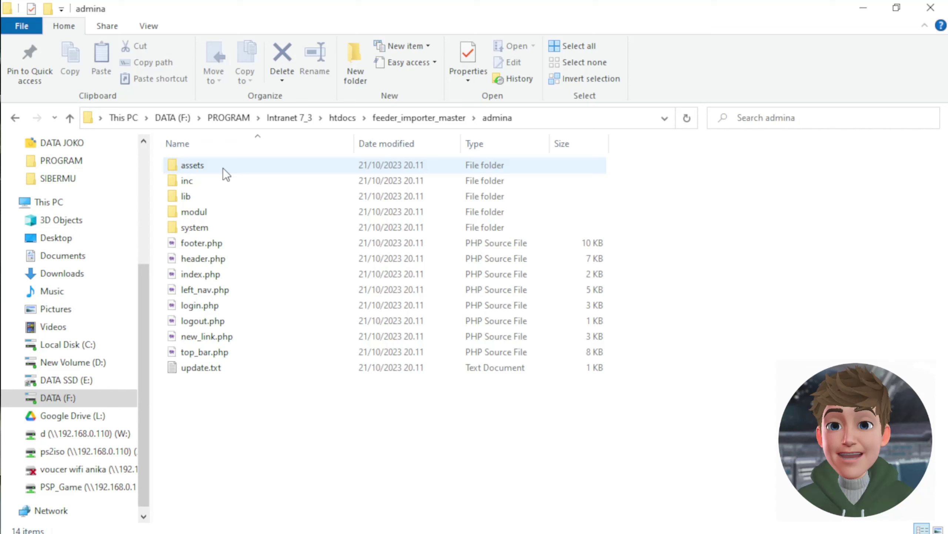
double_click(197, 182)
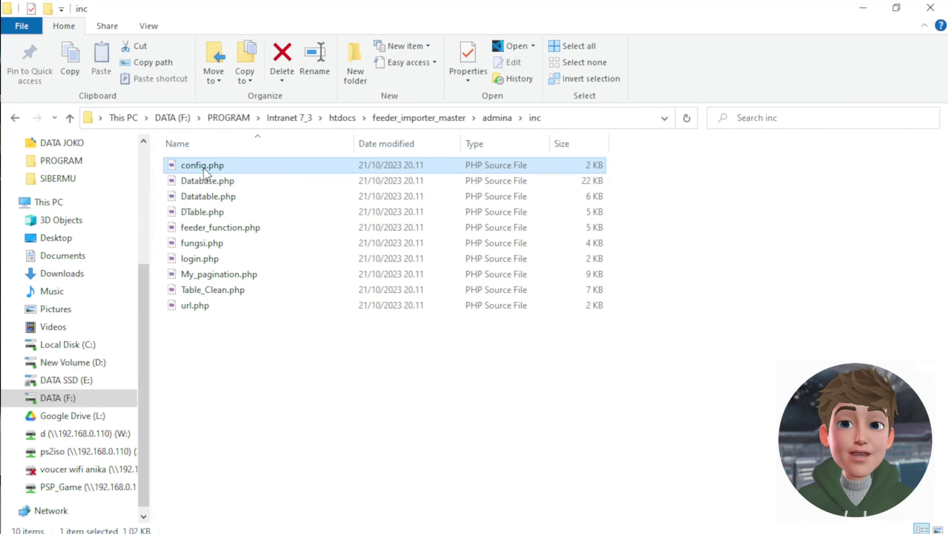
right_click(203, 168)
- Review config.php in Notepad++: database feeder_importer, user root, empty password
left_click(104, 139)
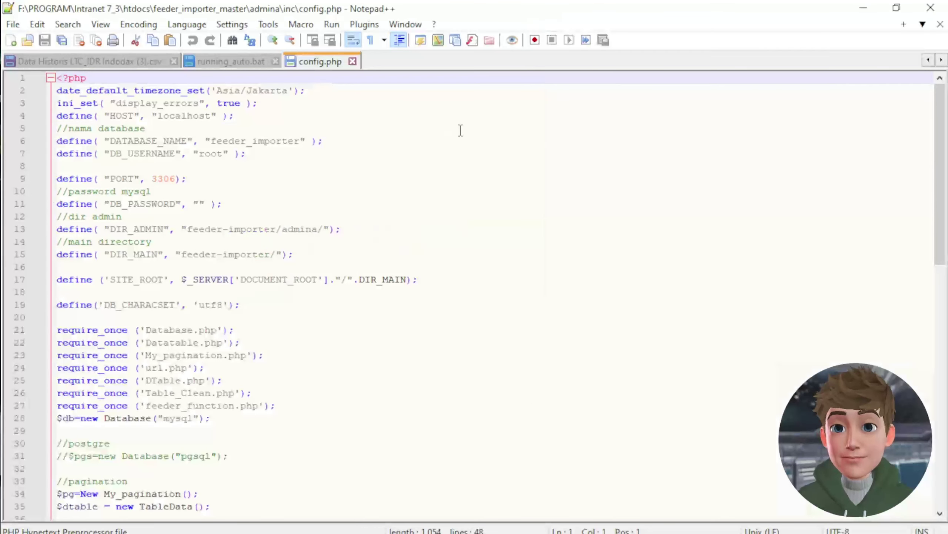
scroll(316, 328, "down", 4)
scroll(316, 328, "up", 4)
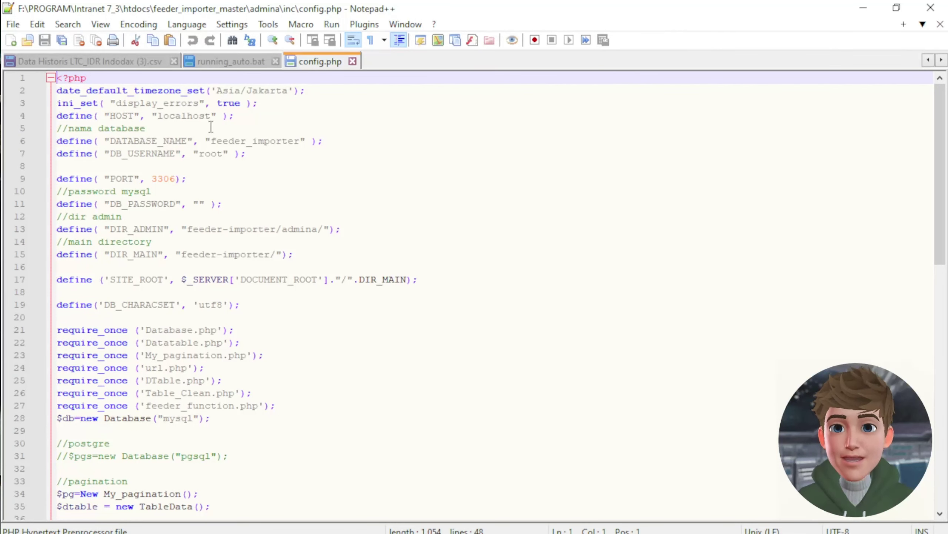
left_click(216, 154)
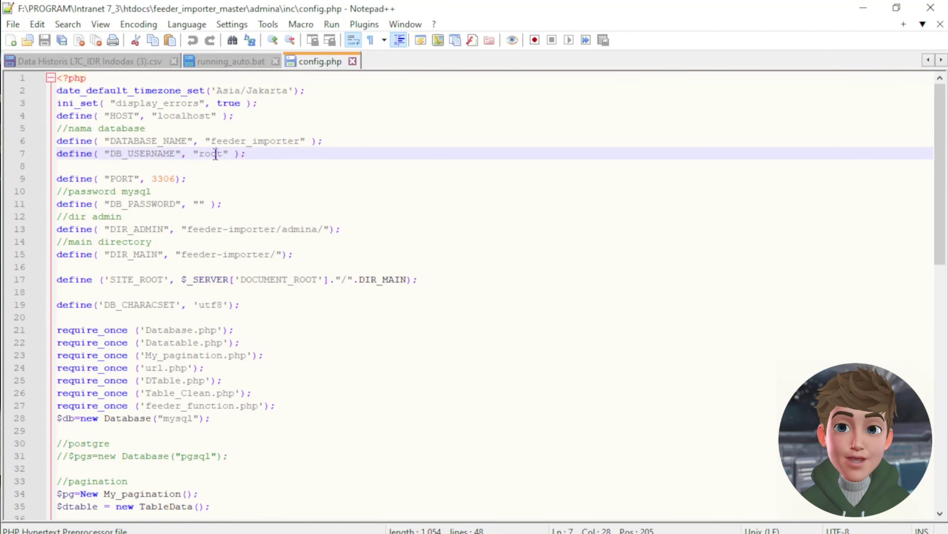
left_click(204, 204)
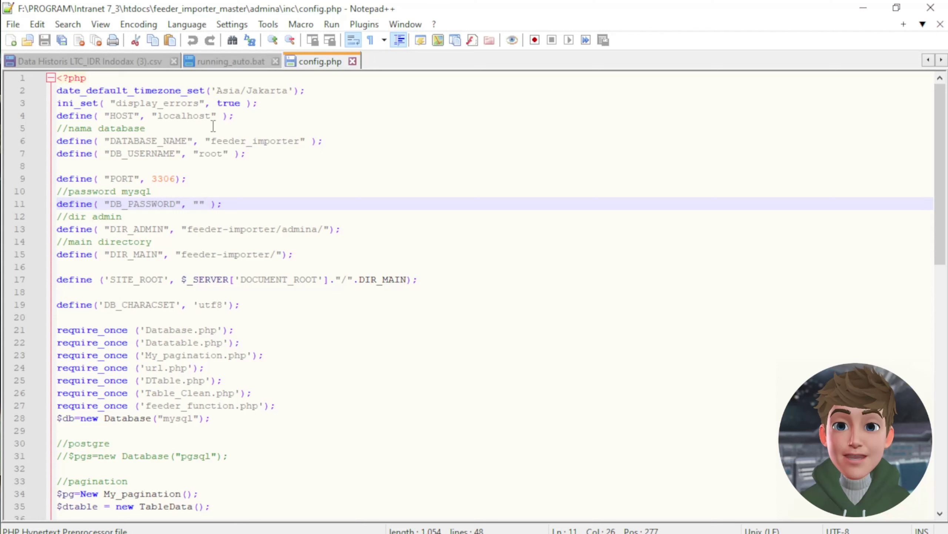
left_click(231, 139)
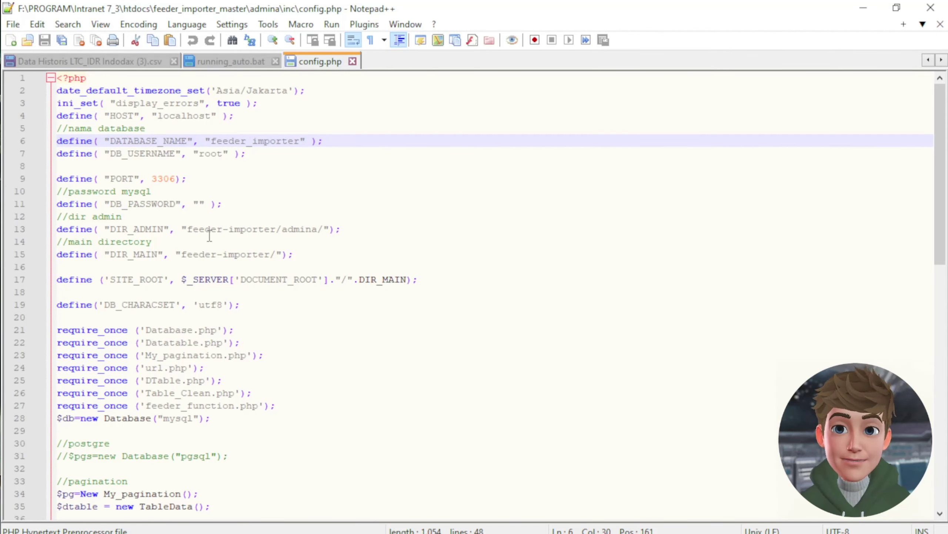
scroll(210, 235, "down", 6)
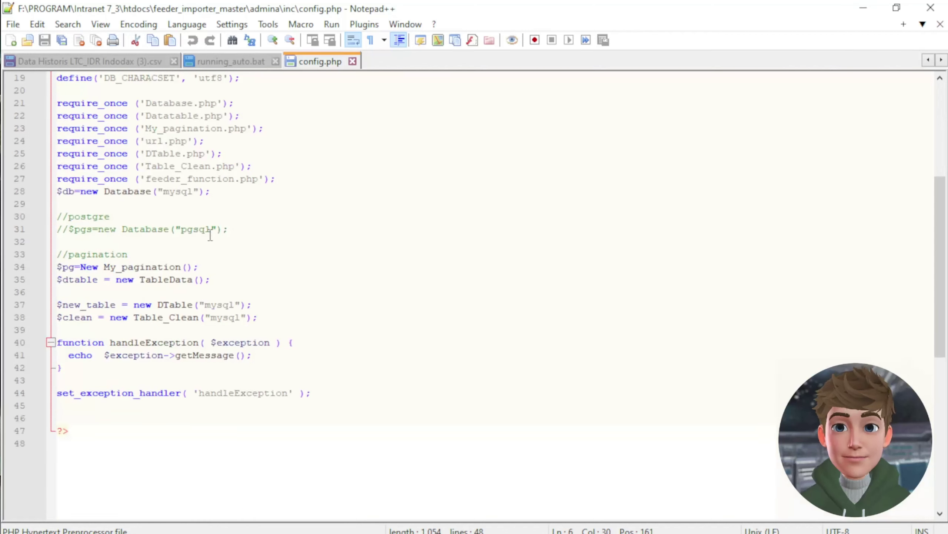
key("alt+Tab")
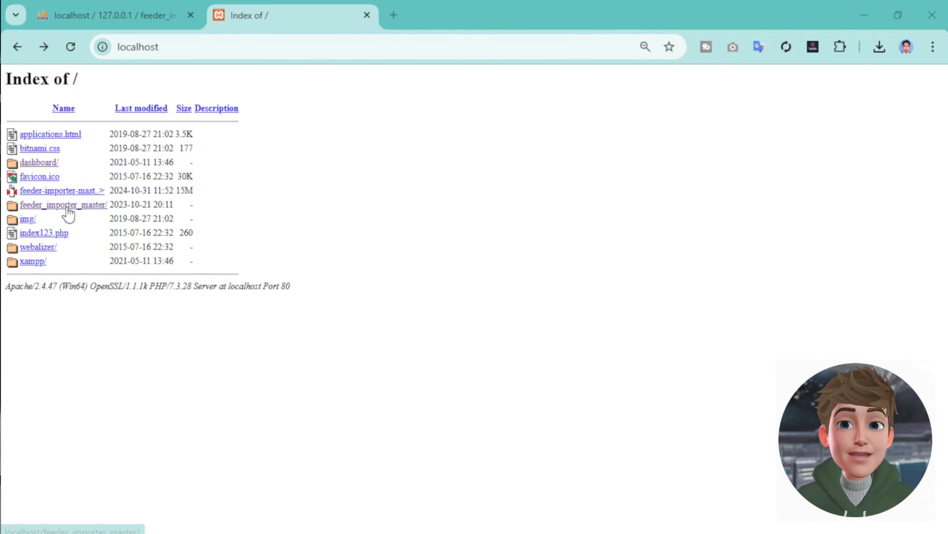
- Reopen the feeder_importer_master link, which 404s again, and copy 'feeder-importer' from its address
left_click(68, 230)
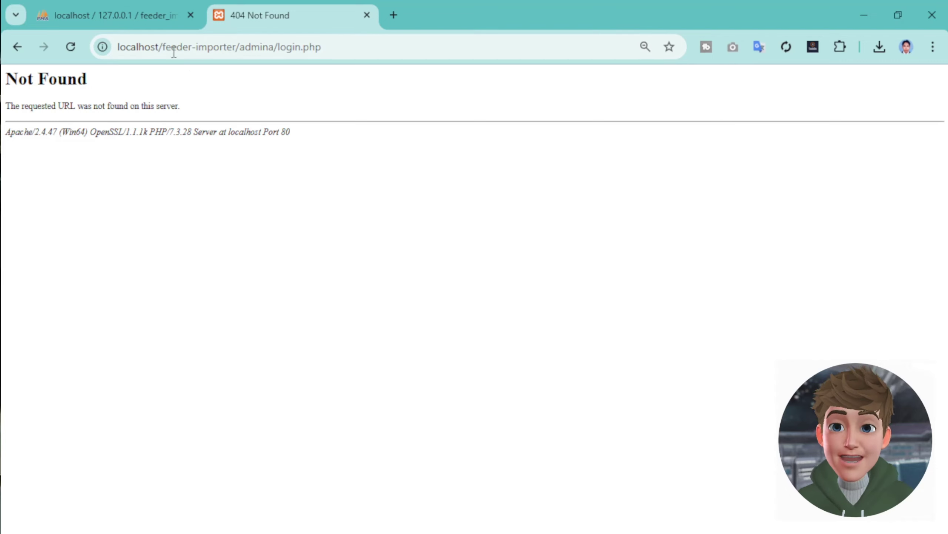
left_click_drag(161, 47, 233, 45)
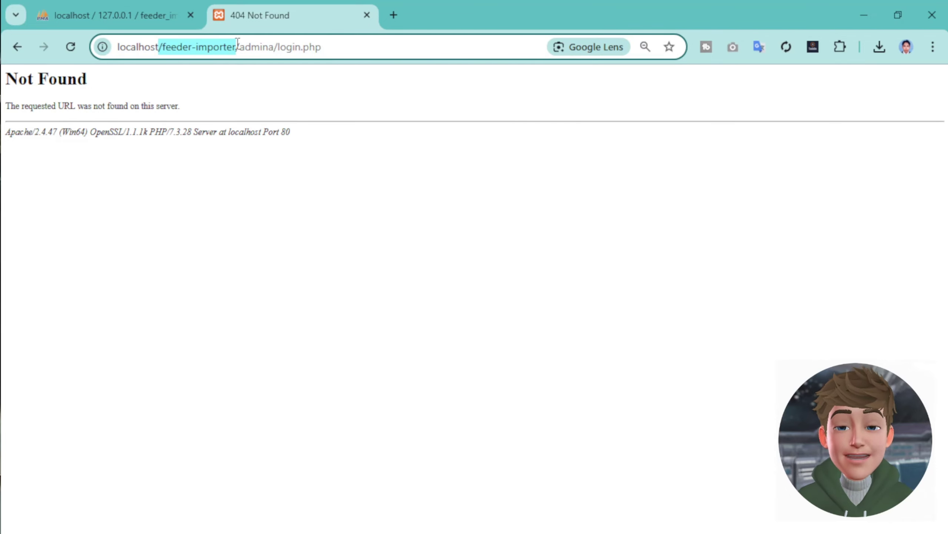
right_click(212, 49)
left_click(199, 47)
left_click_drag(238, 47, 161, 48)
right_click(175, 47)
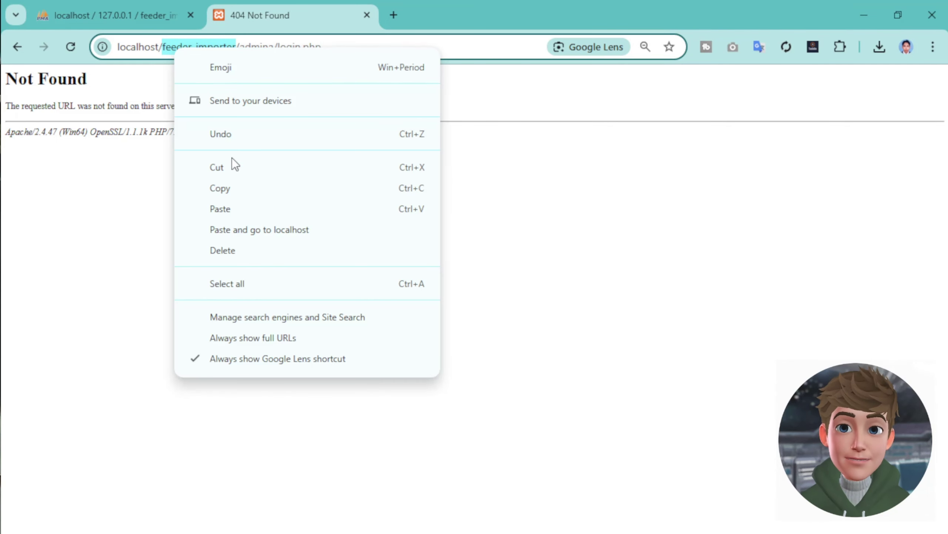
left_click(236, 187)
- Go up to htdocs and rename feeder_importer_master to the pasted name feeder-importer
left_click(620, 529)
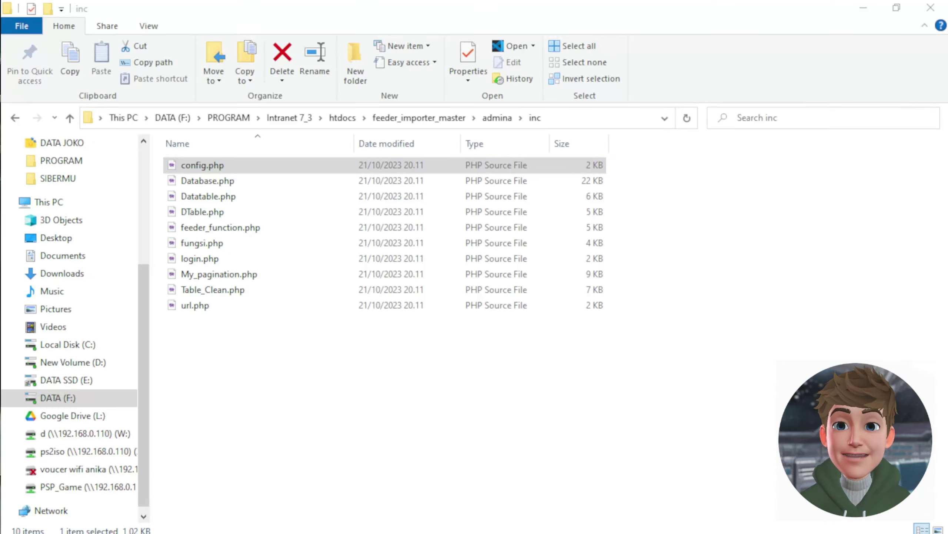
left_click(392, 119)
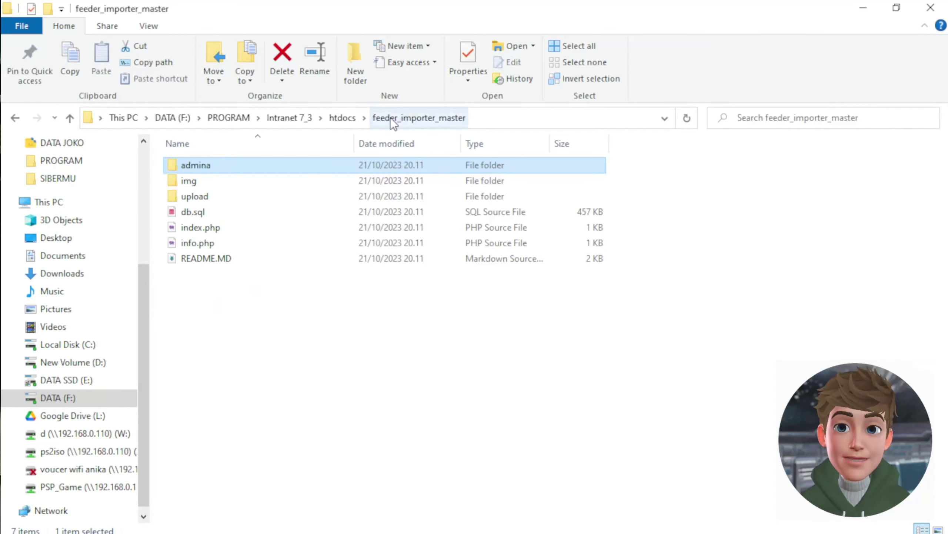
left_click(342, 118)
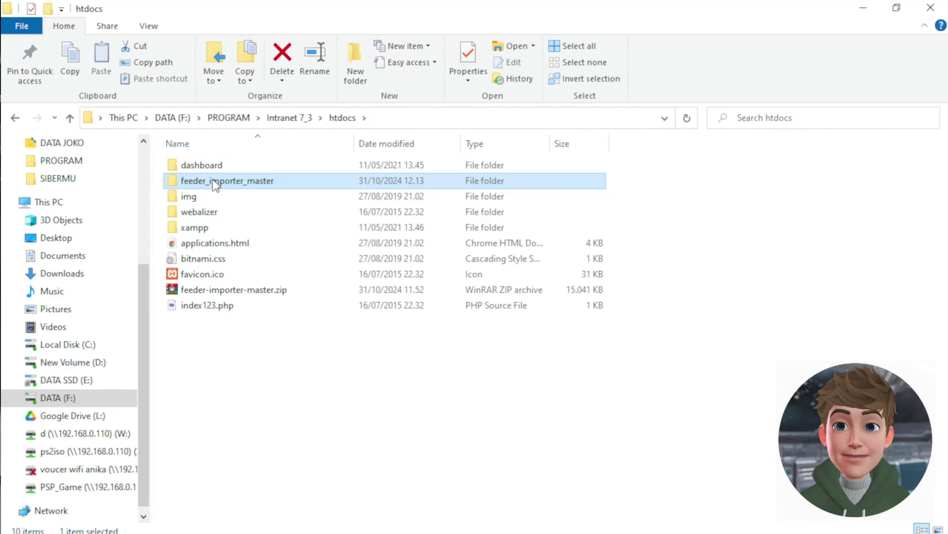
right_click(215, 185)
left_click(89, 521)
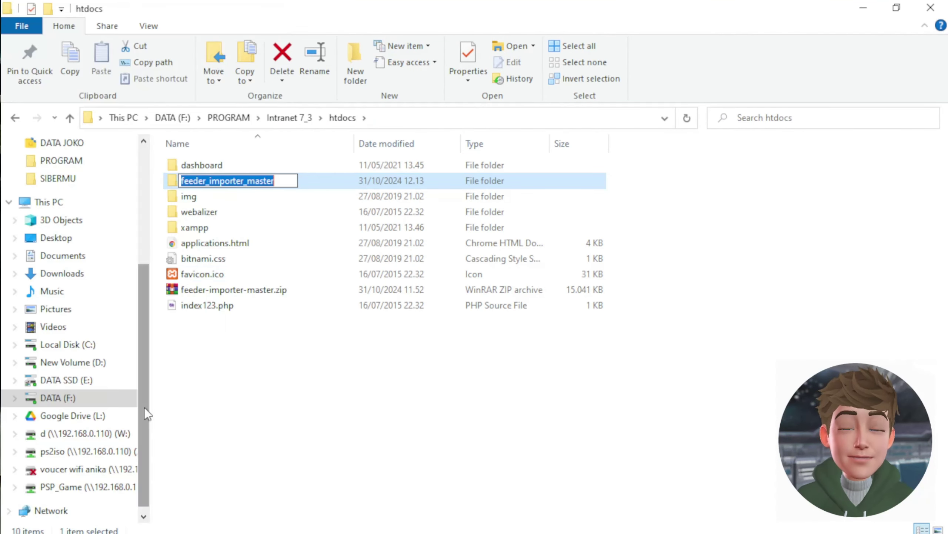
left_click(249, 182)
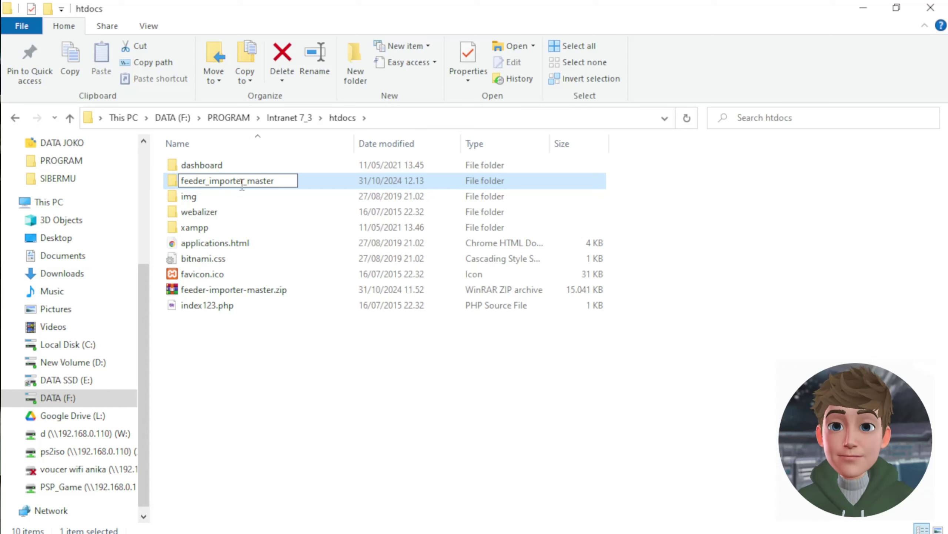
left_click_drag(243, 182, 322, 176)
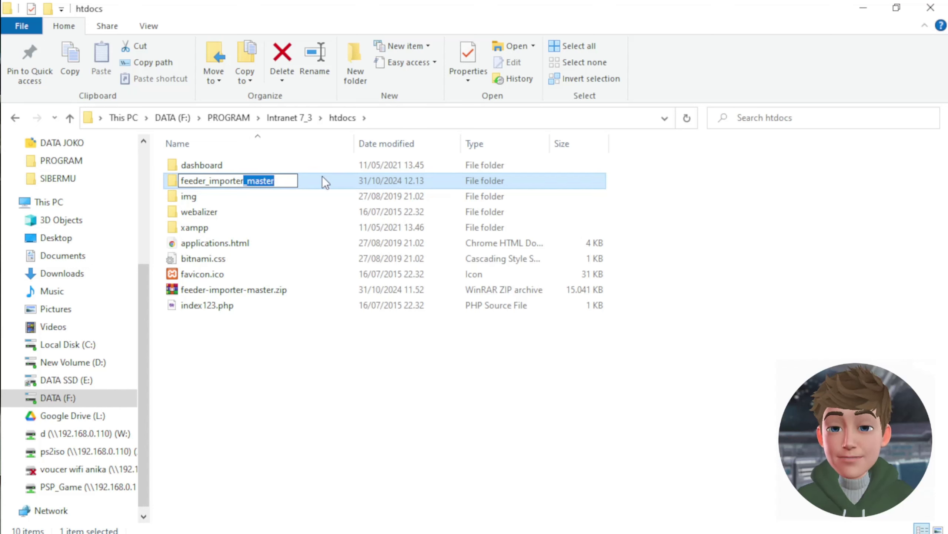
key("BackSpace")
left_click_drag(260, 180, 170, 183)
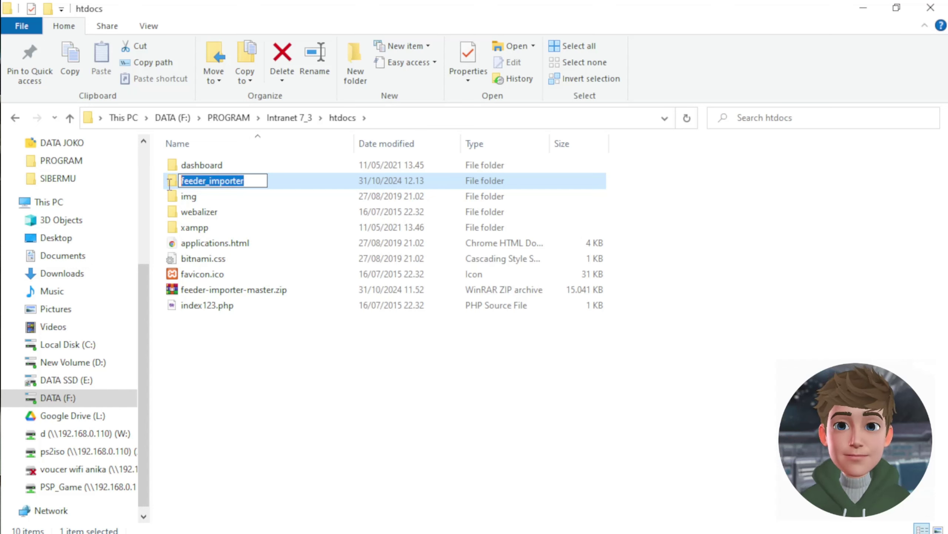
right_click(209, 183)
left_click(94, 243)
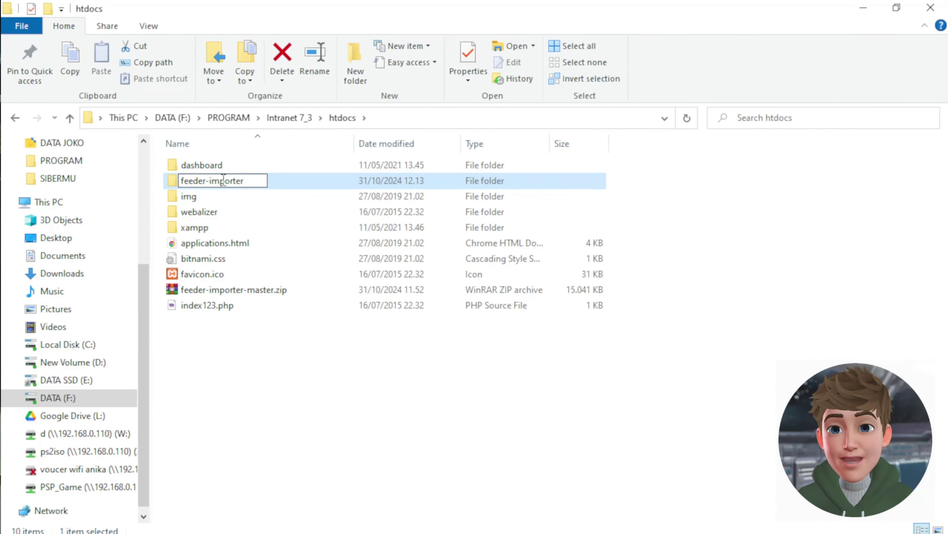
key("Return")
left_click(401, 464)
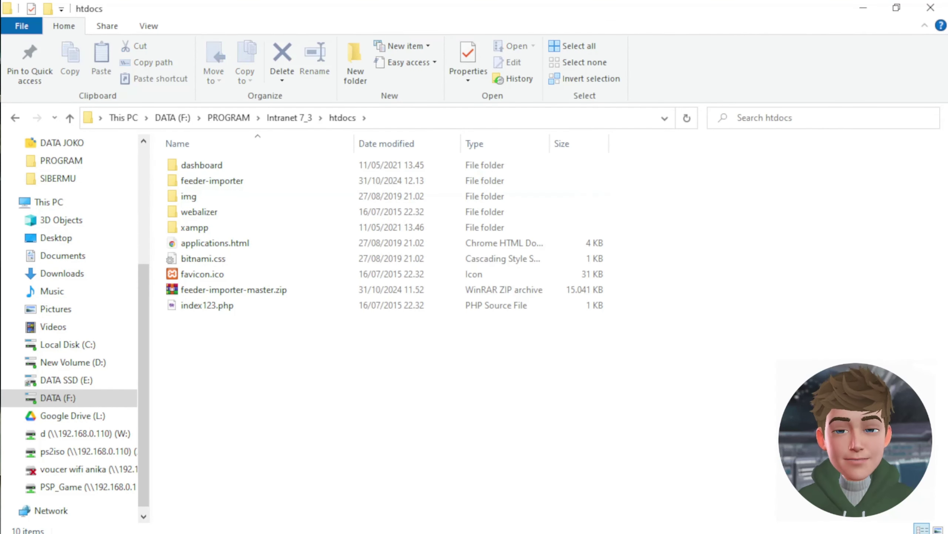
- Reload localhost/feeder-importer/admina/login.php in Chrome so the Feeder Importer login form appears
left_click(864, 8)
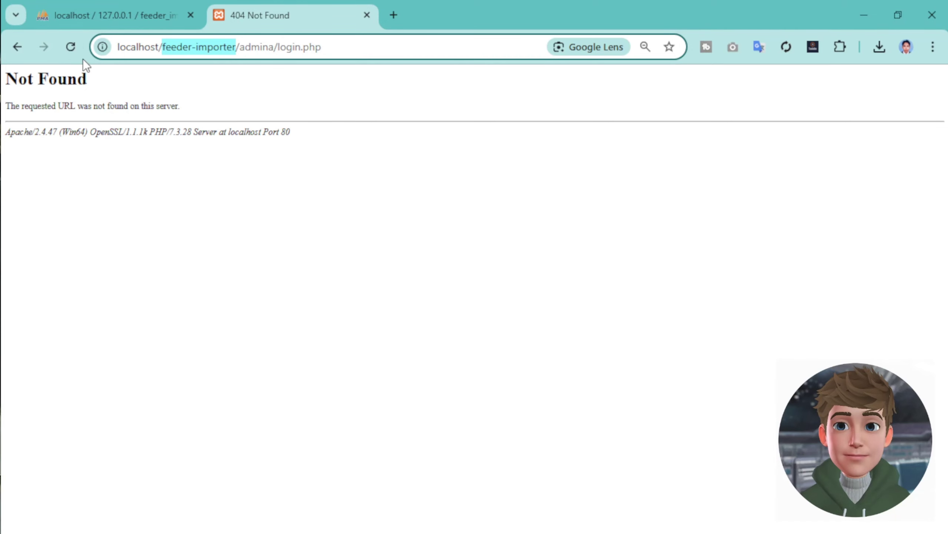
left_click(71, 46)
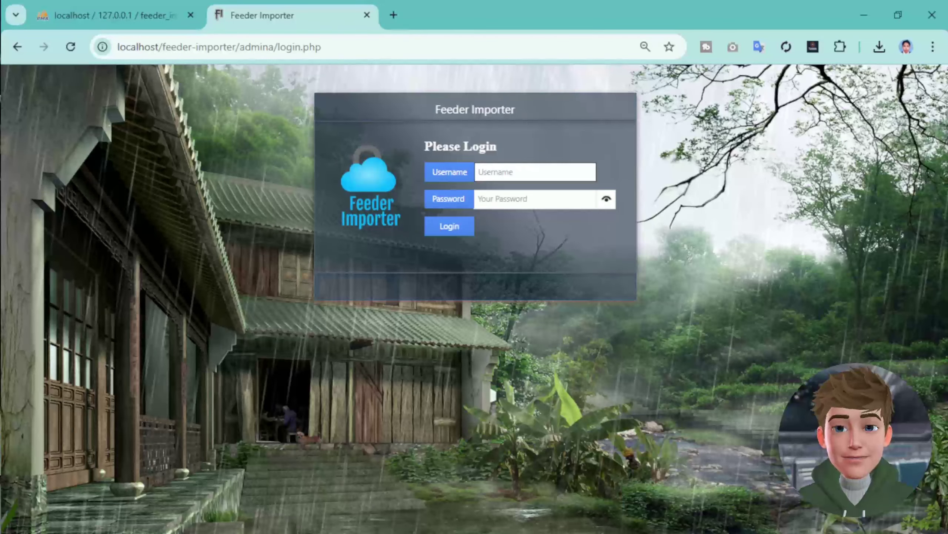
key("alt+Tab")
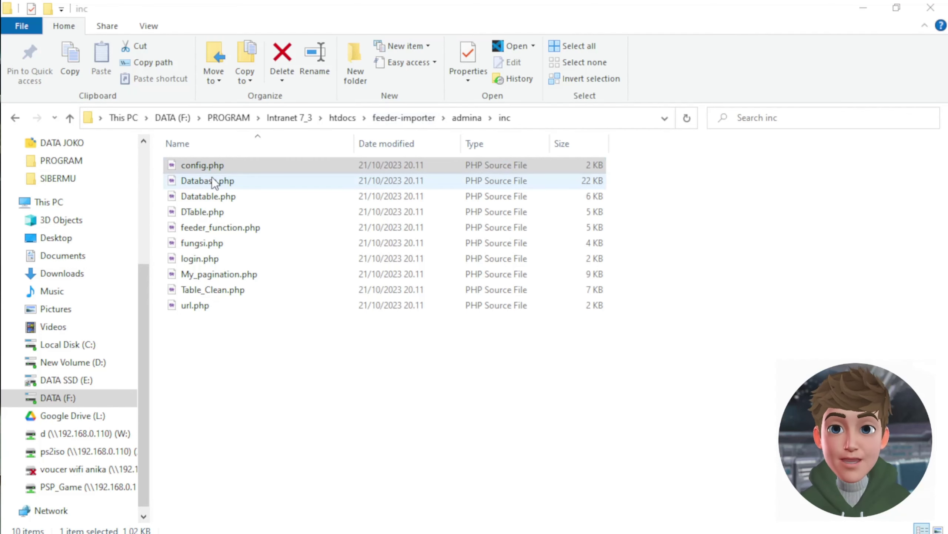
- Open config.php in Notepad++ and copy the feeder-importer DIR_MAIN value on line 15
right_click(195, 166)
left_click(132, 139)
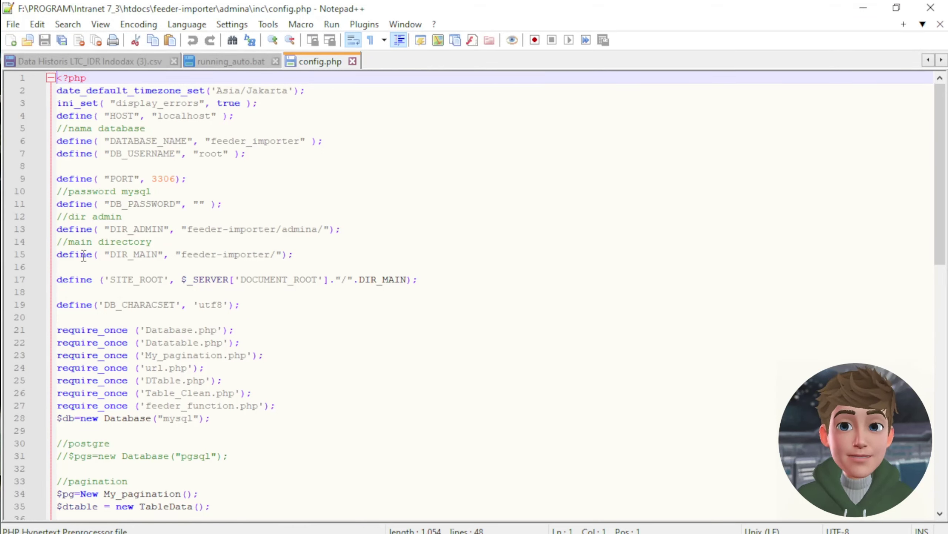
left_click_drag(158, 256, 111, 257)
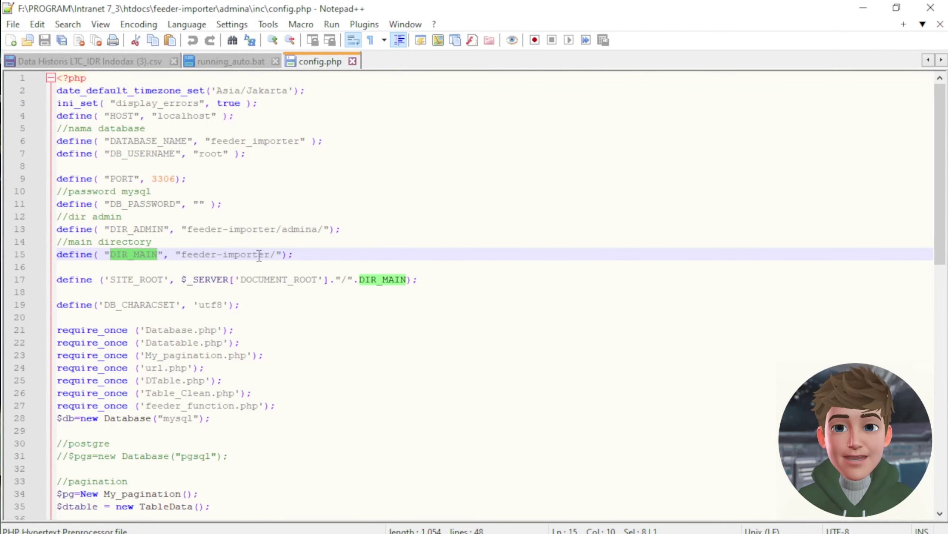
left_click_drag(271, 257, 185, 257)
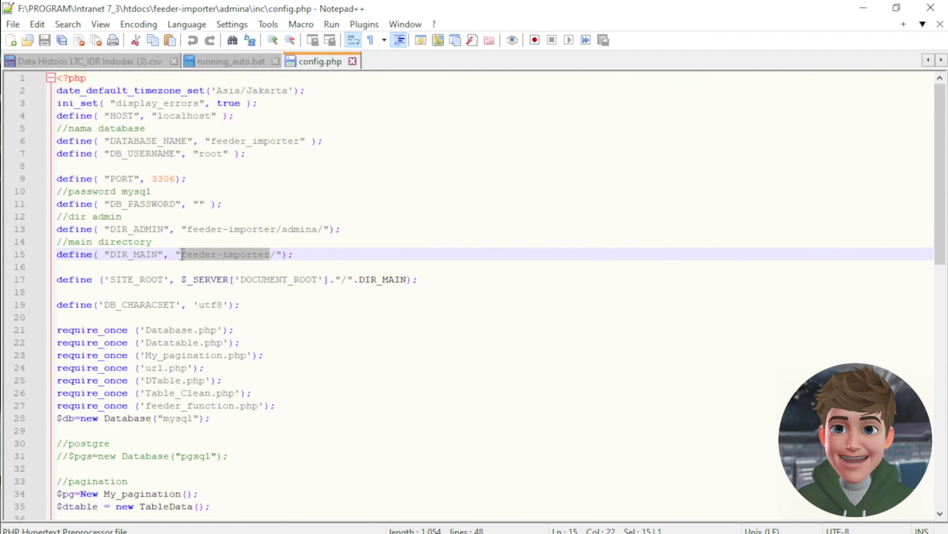
right_click(216, 251)
left_click(239, 252)
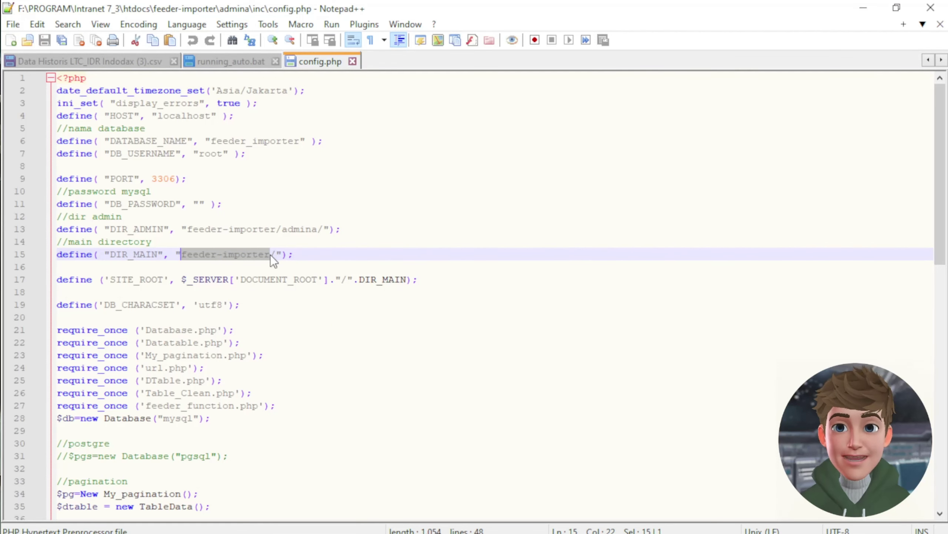
- Navigate from the inc folder up to htdocs and show its full path
left_click(863, 8)
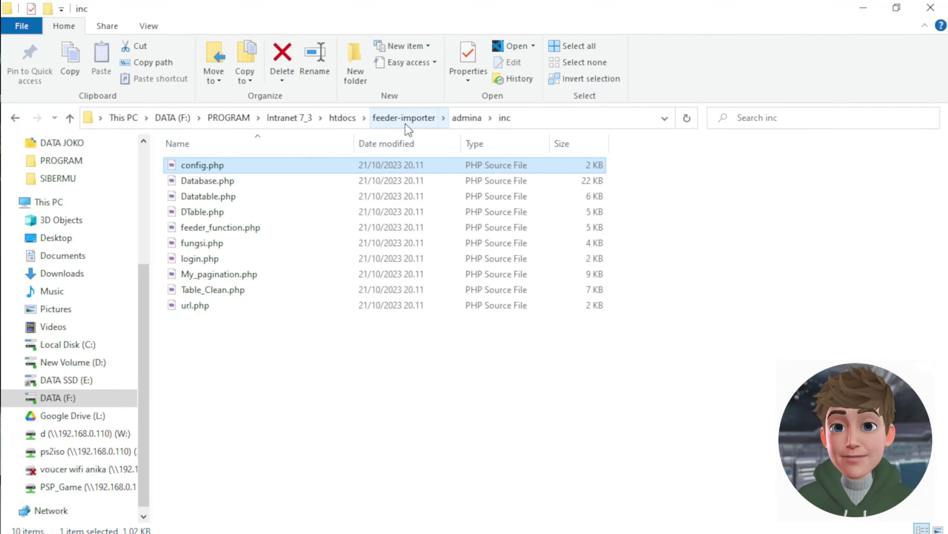
left_click(349, 118)
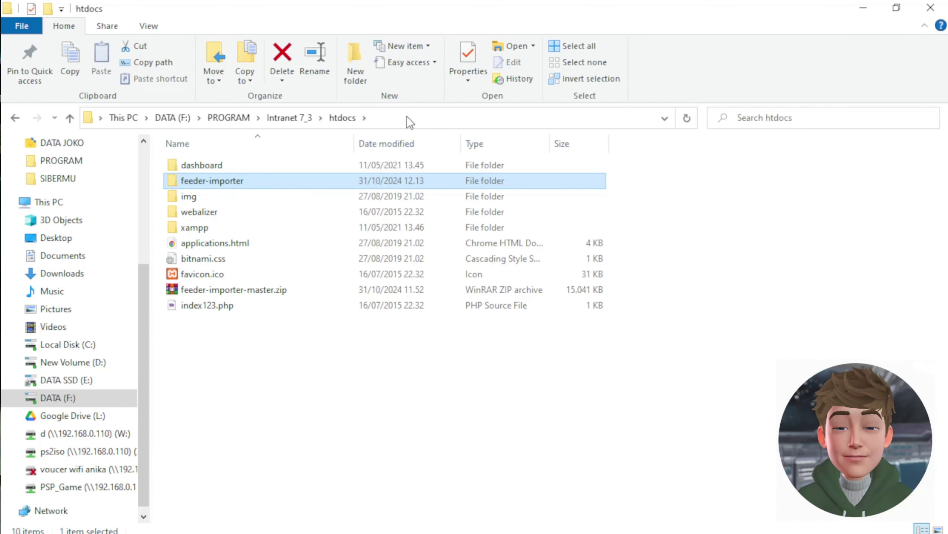
left_click(406, 116)
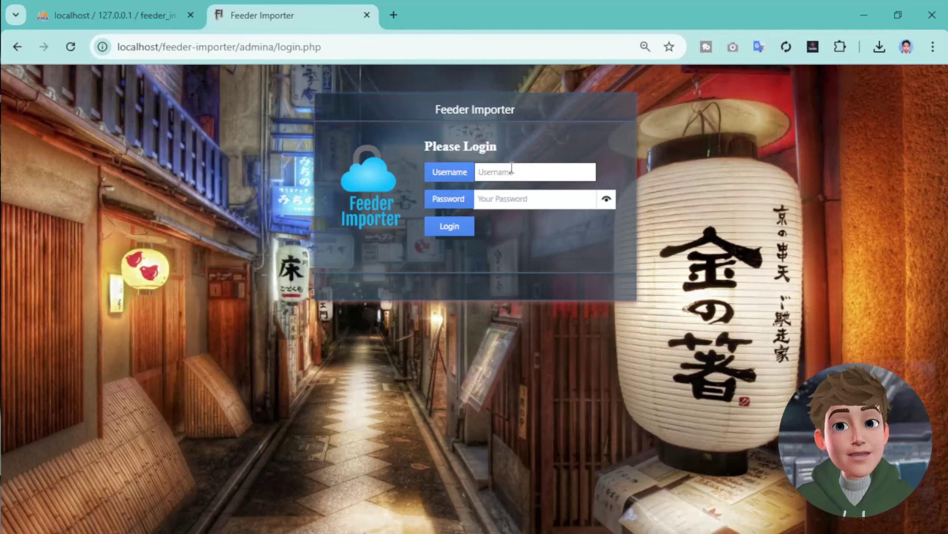
- Log in to Feeder Importer as admin with the account password
type("admin")
left_click(500, 203)
type("admin")
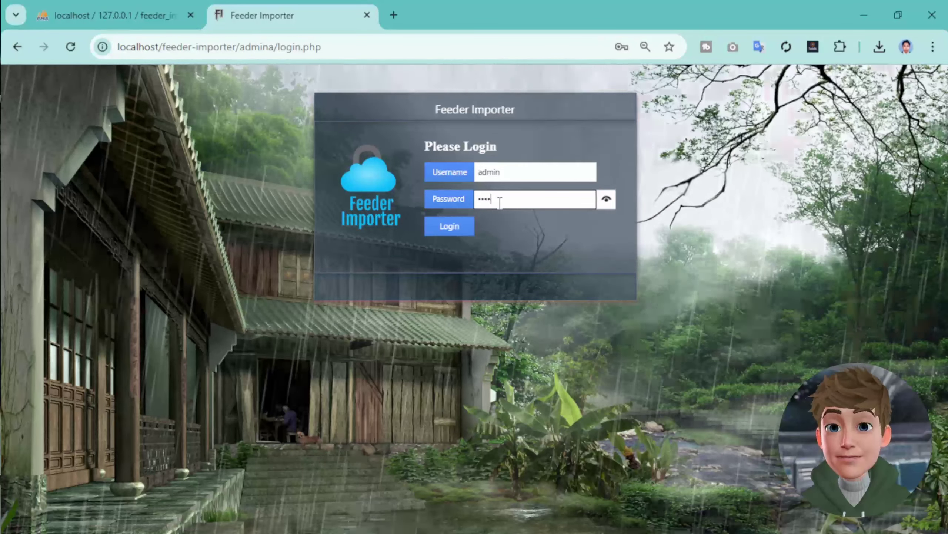
left_click(449, 226)
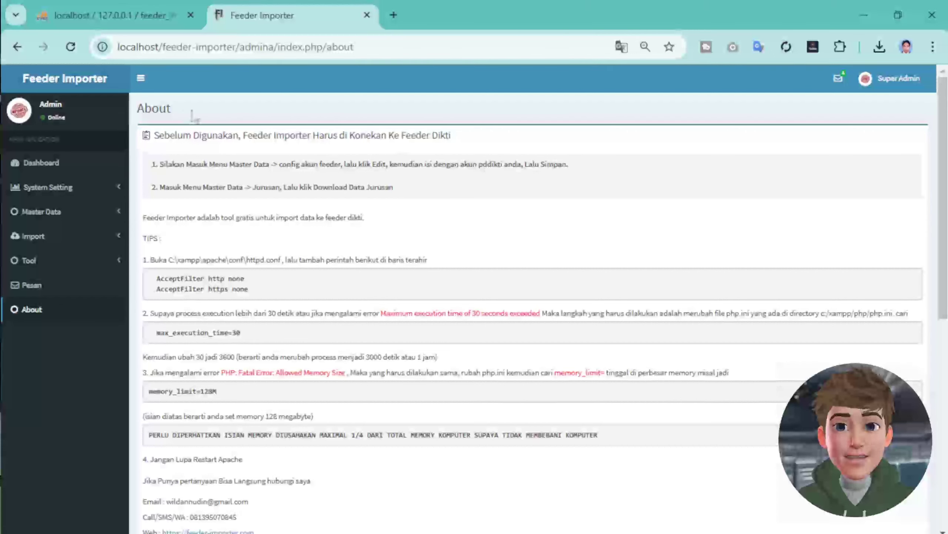
- Change the admin password from the Profile page, entering the current and new passwords
left_click(872, 89)
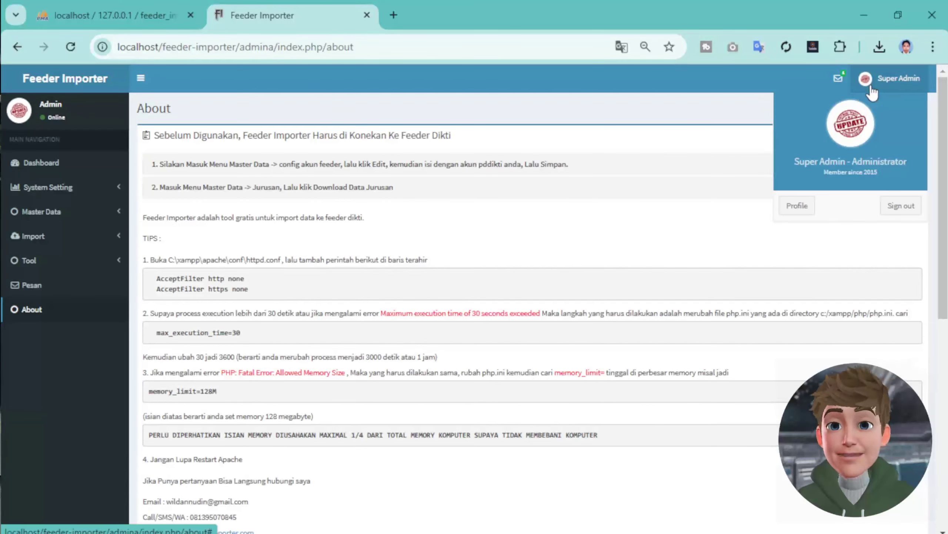
left_click(798, 207)
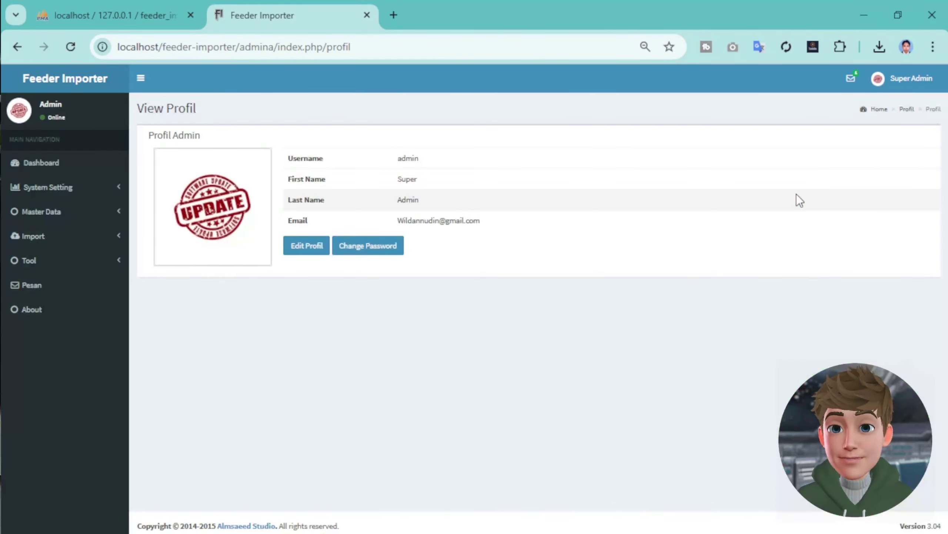
left_click(374, 245)
left_click(328, 151)
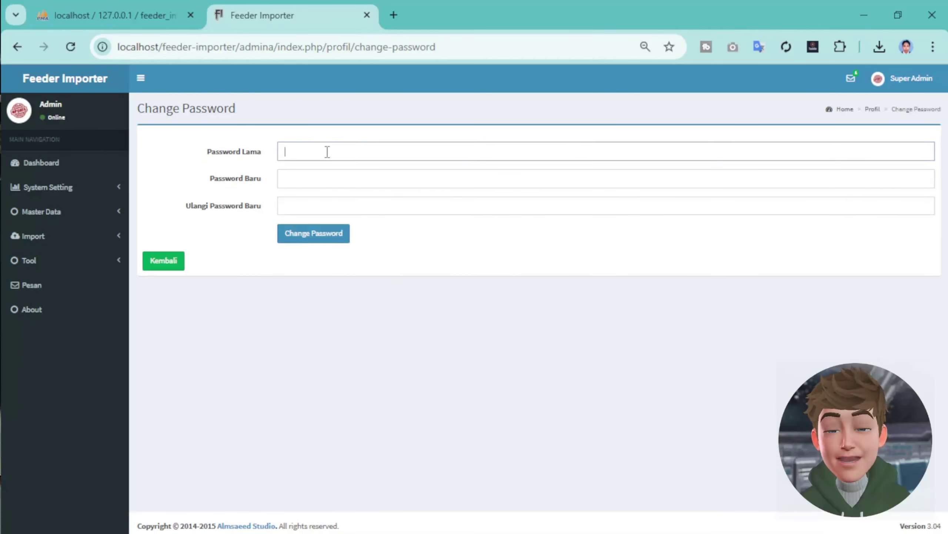
type("admin")
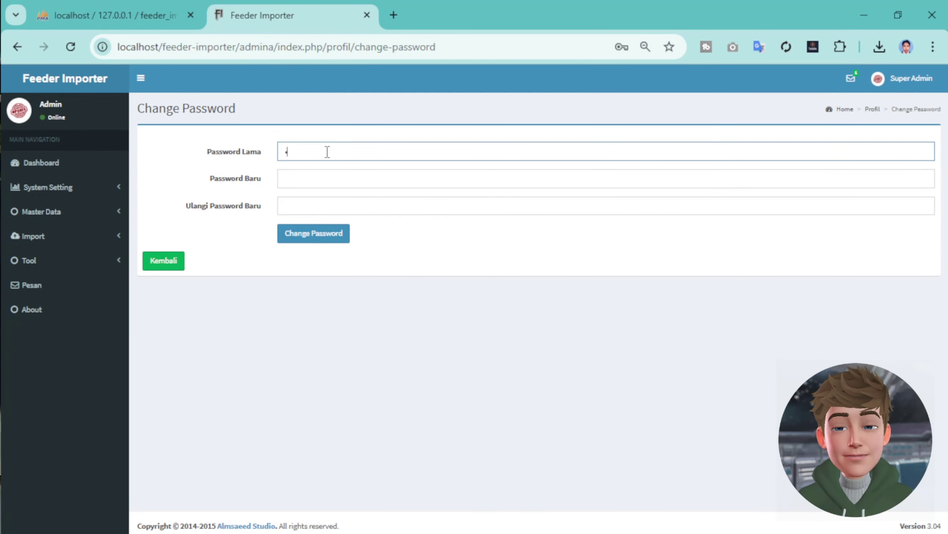
left_click(312, 180)
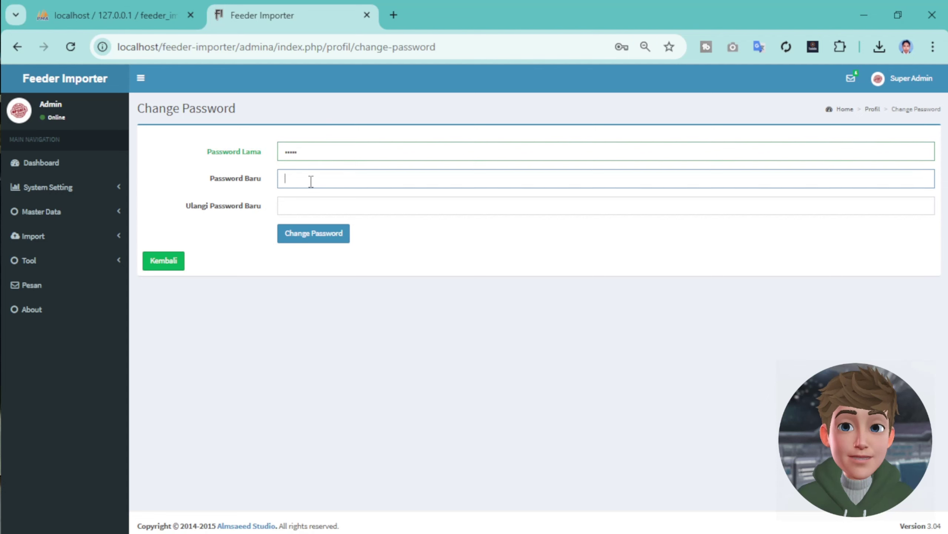
type("adminadmin123")
left_click(310, 203)
type("admin12")
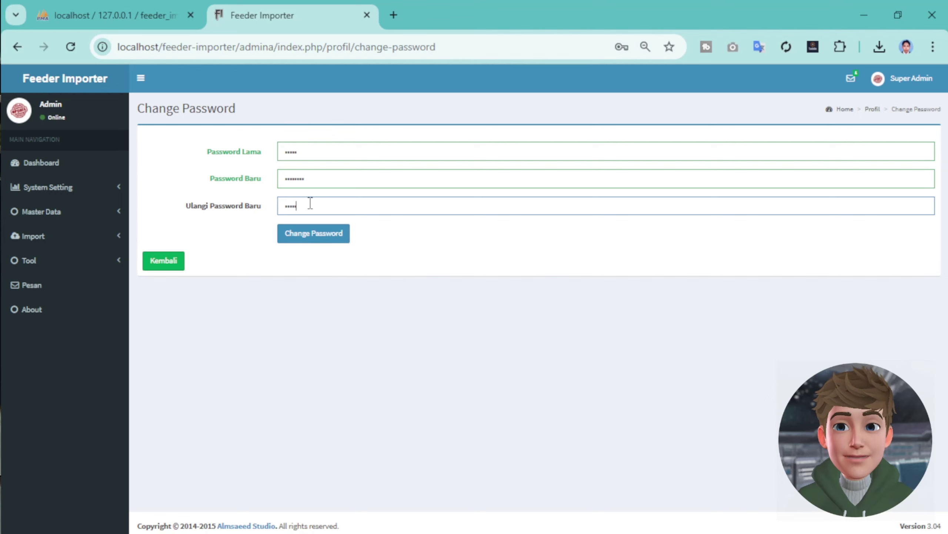
type("3")
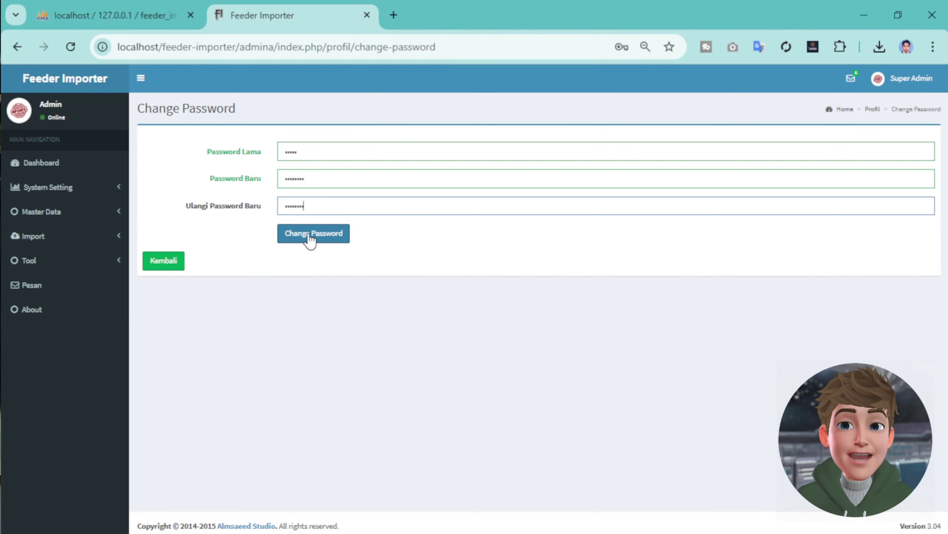
left_click(309, 234)
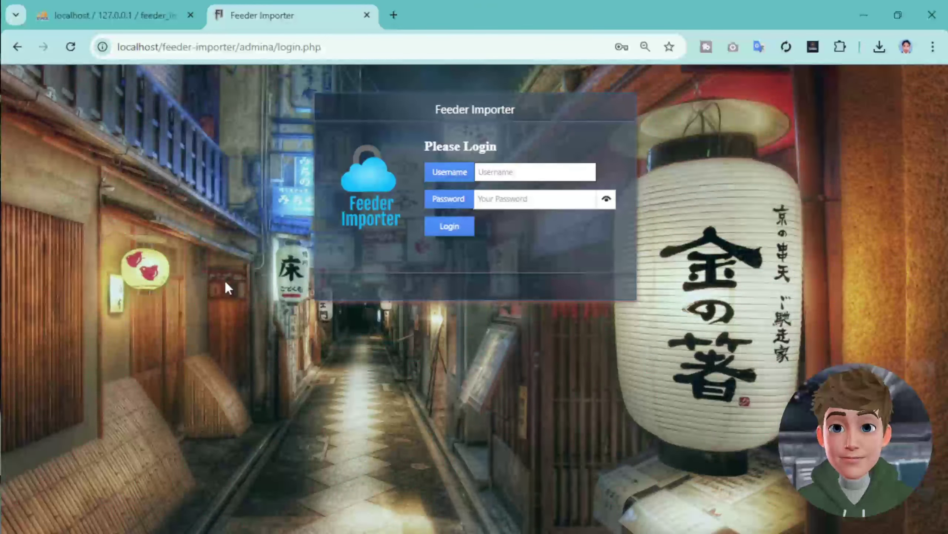
- Sign in as admin with the new password
left_click(493, 178)
type("admin")
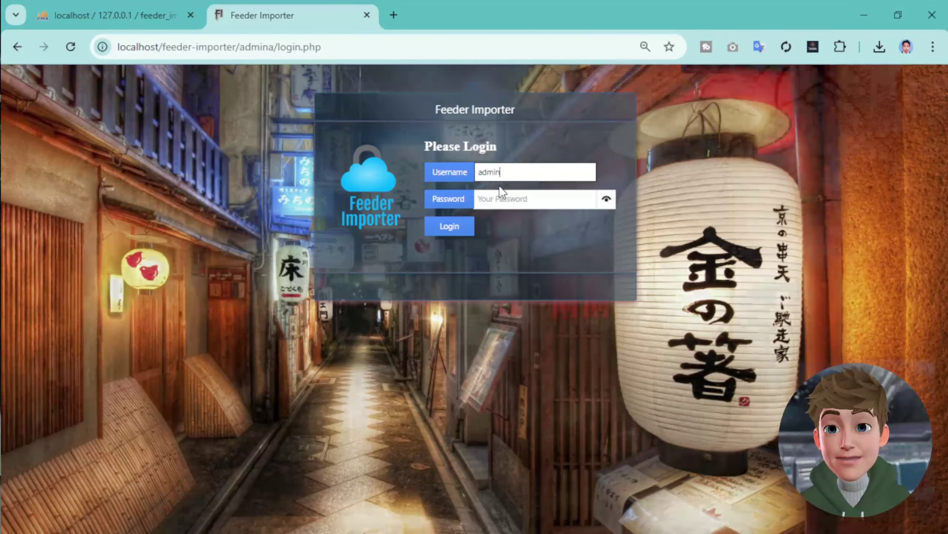
left_click(504, 196)
type("admin")
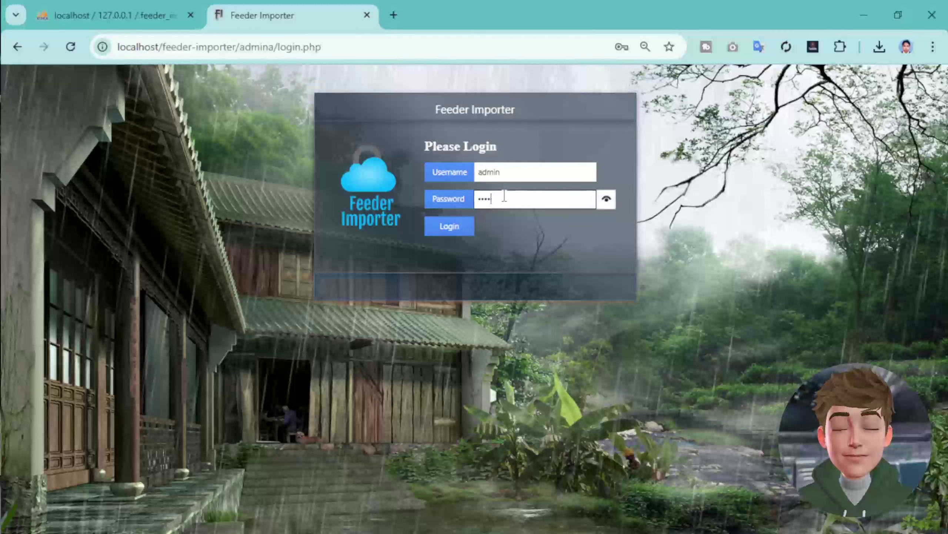
type("123")
left_click(449, 226)
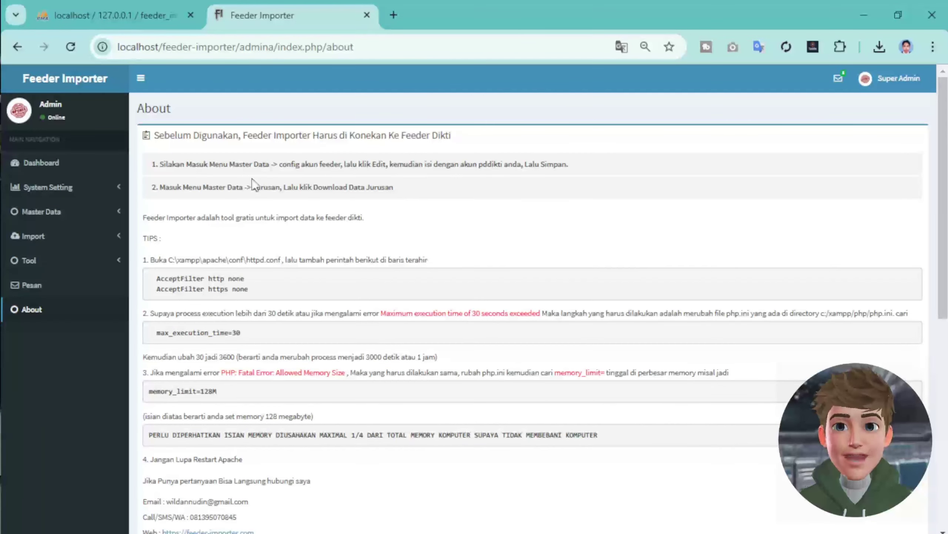
- Highlight the Master Data config account instruction on the About page
left_click_drag(164, 167, 152, 164)
left_click_drag(262, 157, 344, 164)
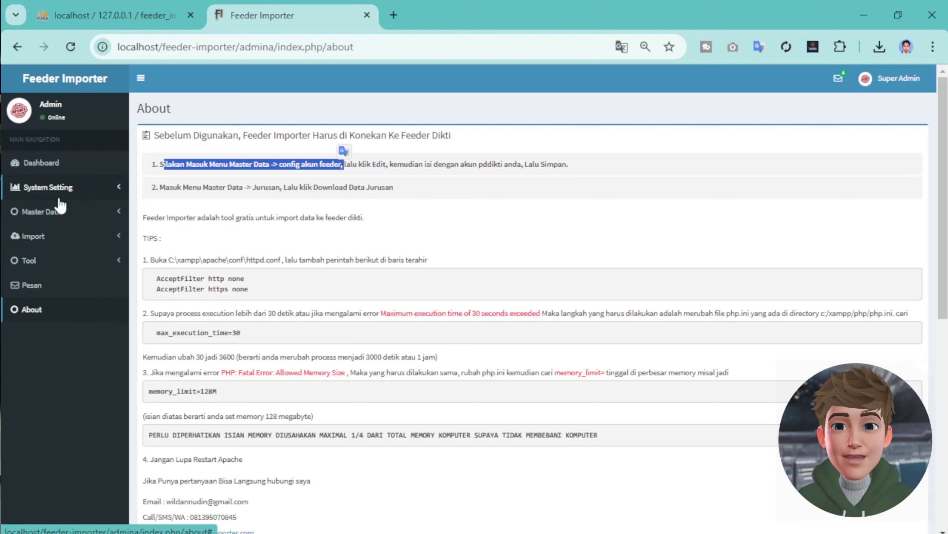
left_click(52, 211)
- Edit the Config Akun Feeder entry, replacing the feeder username and password
left_click(80, 234)
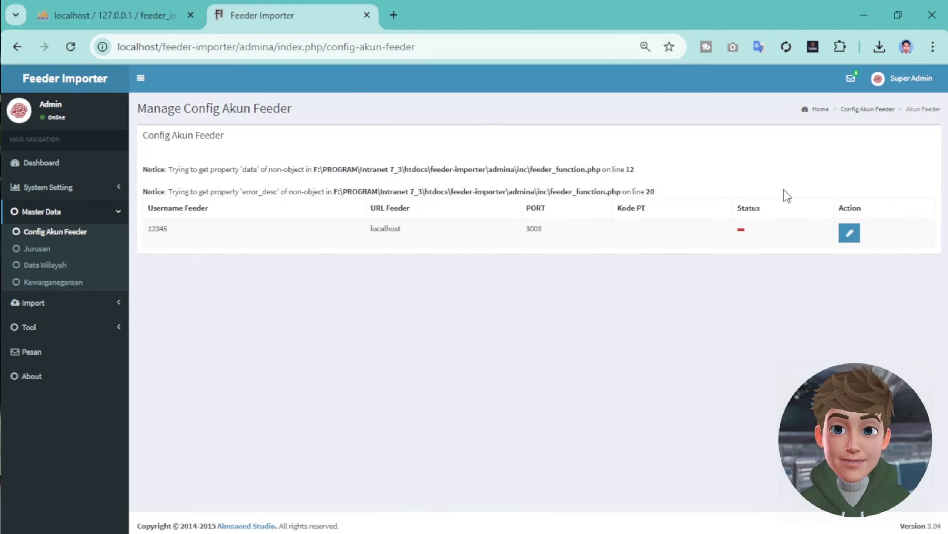
left_click(847, 234)
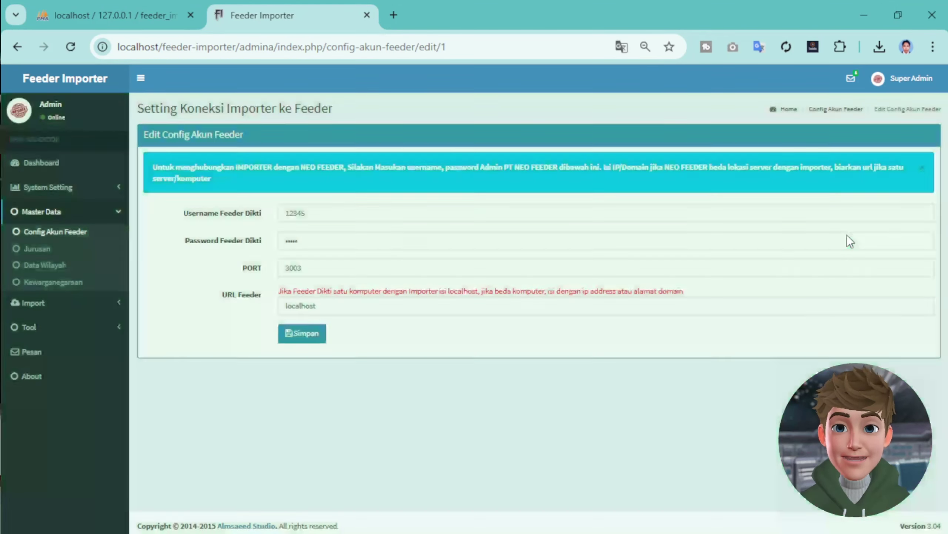
double_click(326, 214)
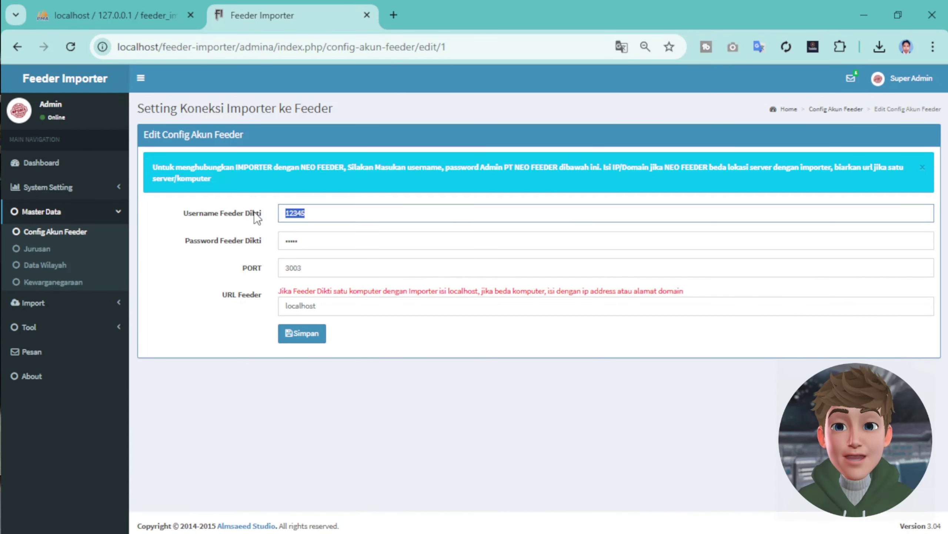
double_click(317, 245)
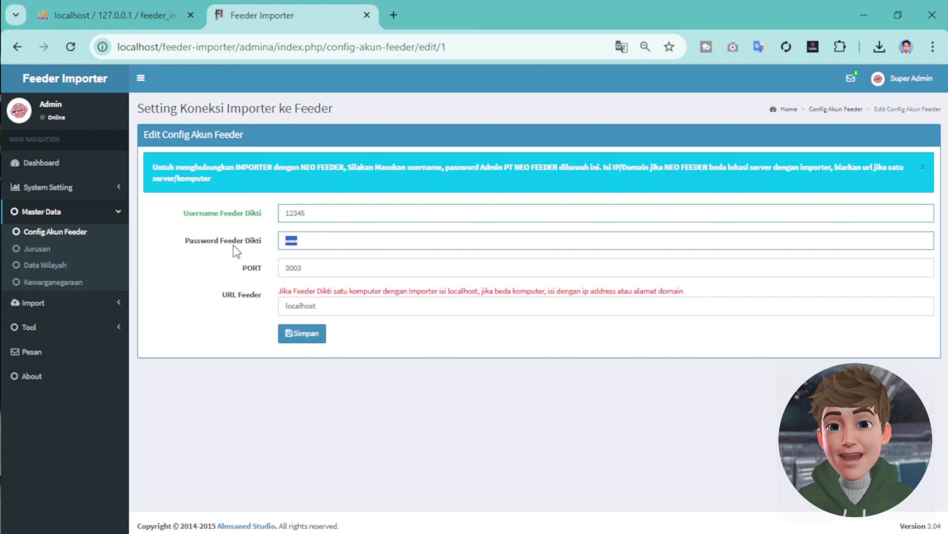
- Replace the port 3003 and the localhost feeder URL, then save the connection settings
left_click(344, 265)
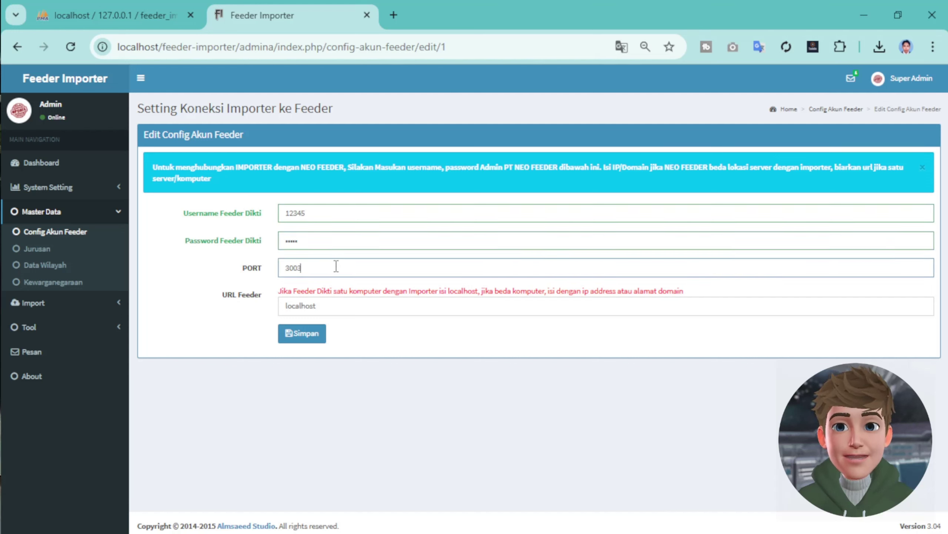
double_click(328, 265)
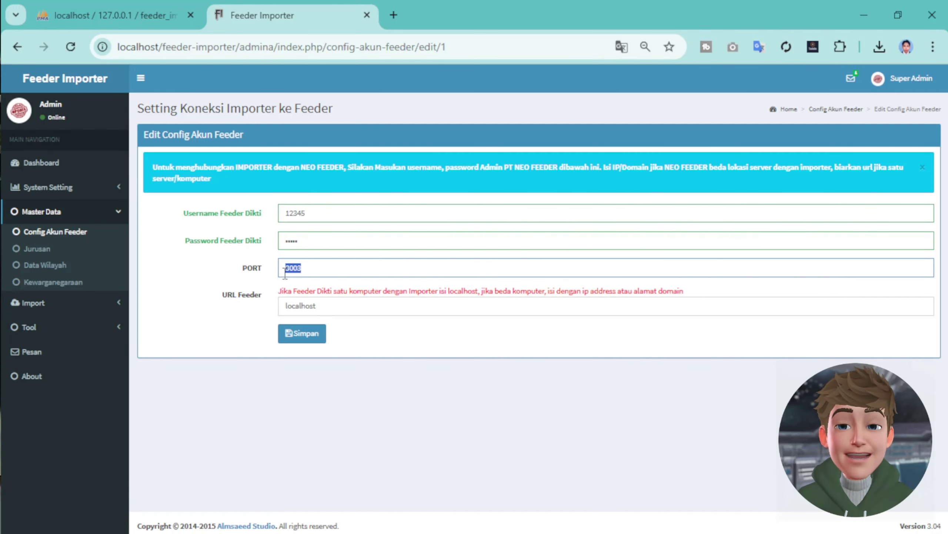
left_click(300, 268)
double_click(303, 267)
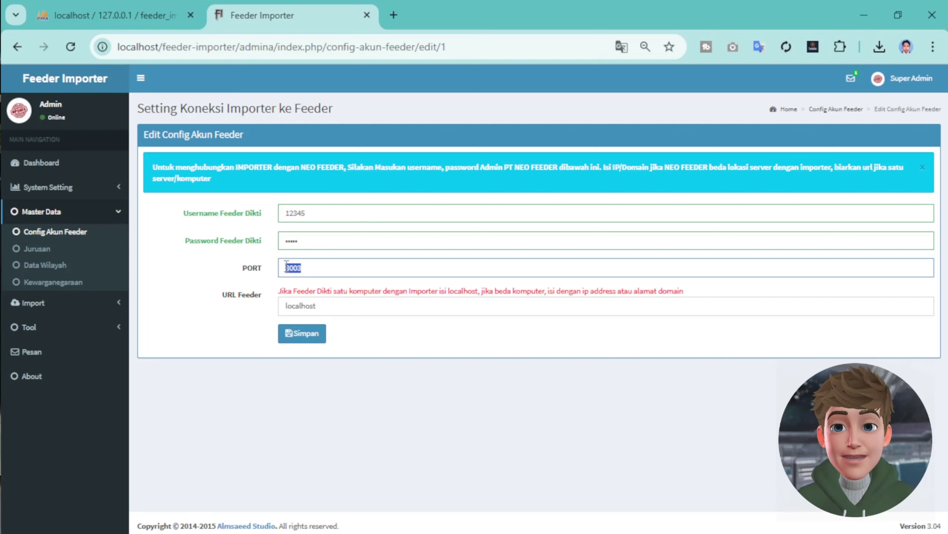
left_click(308, 268)
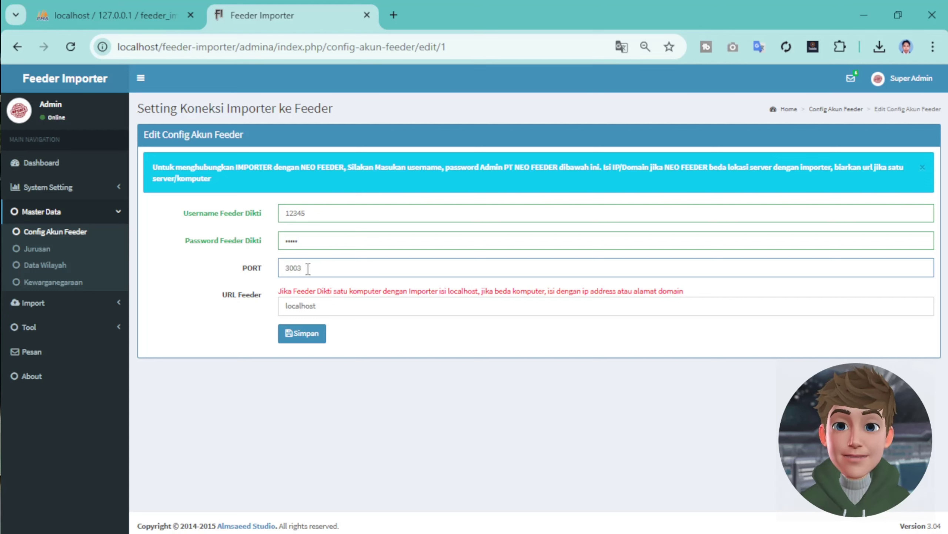
left_click_drag(338, 268, 212, 265)
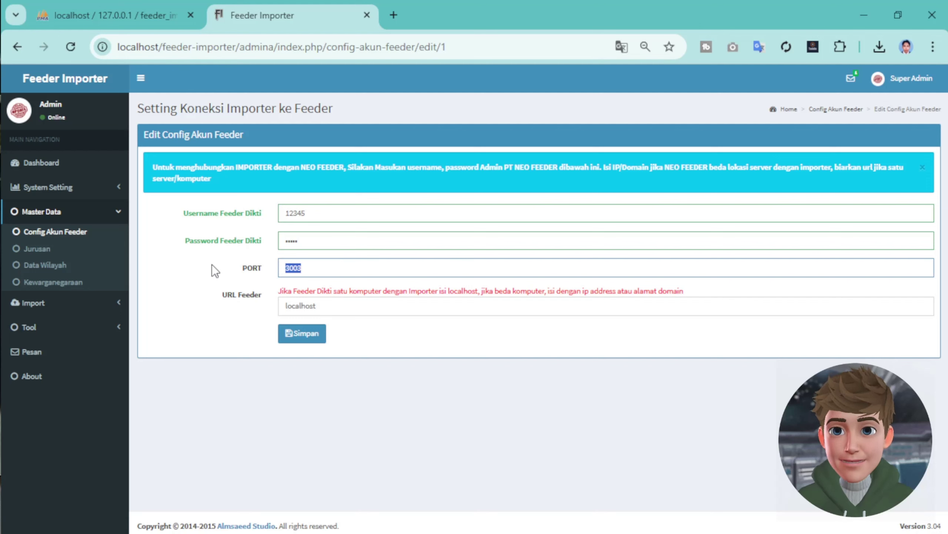
left_click_drag(344, 311, 243, 309)
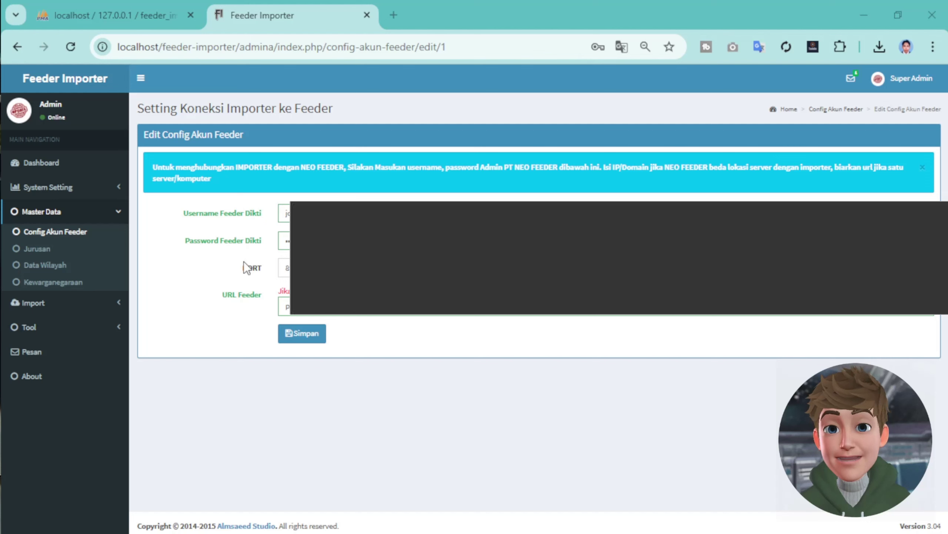
left_click(296, 333)
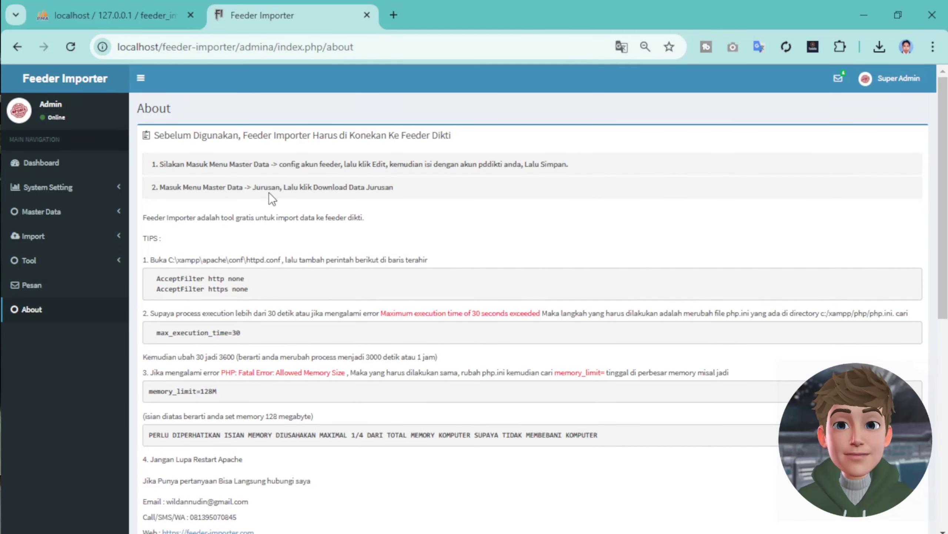
- Download the Jurusan/Prodi data from the feeder, dismiss the notices, and go to the Dashboard
left_click(51, 213)
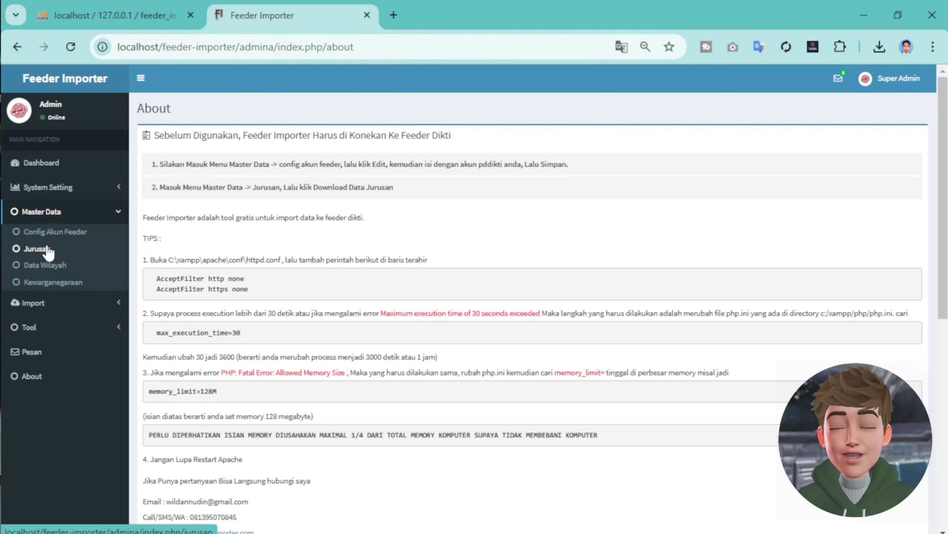
left_click(47, 250)
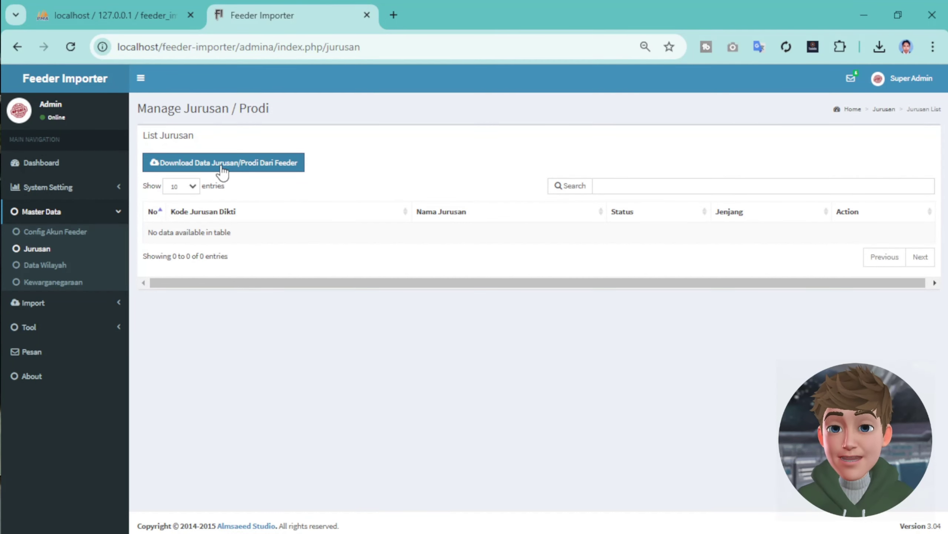
left_click(223, 167)
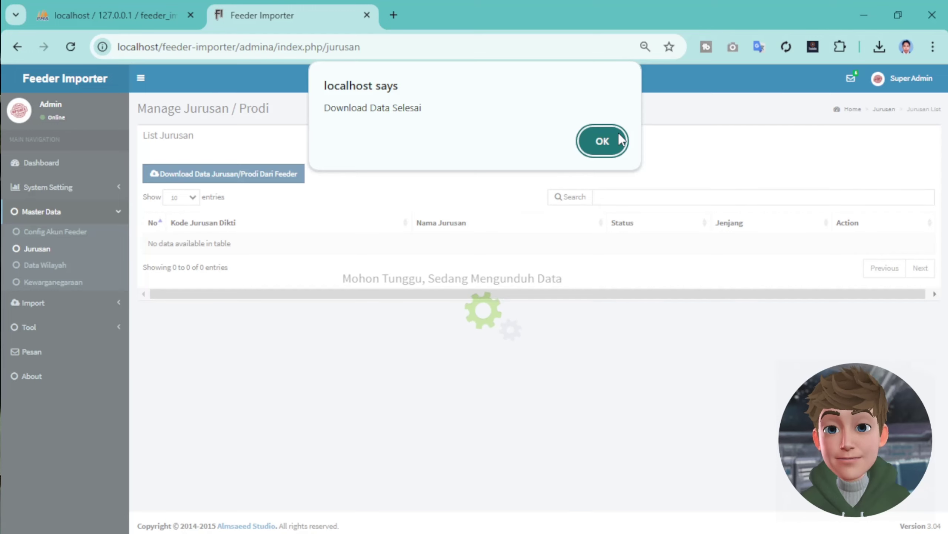
left_click(607, 142)
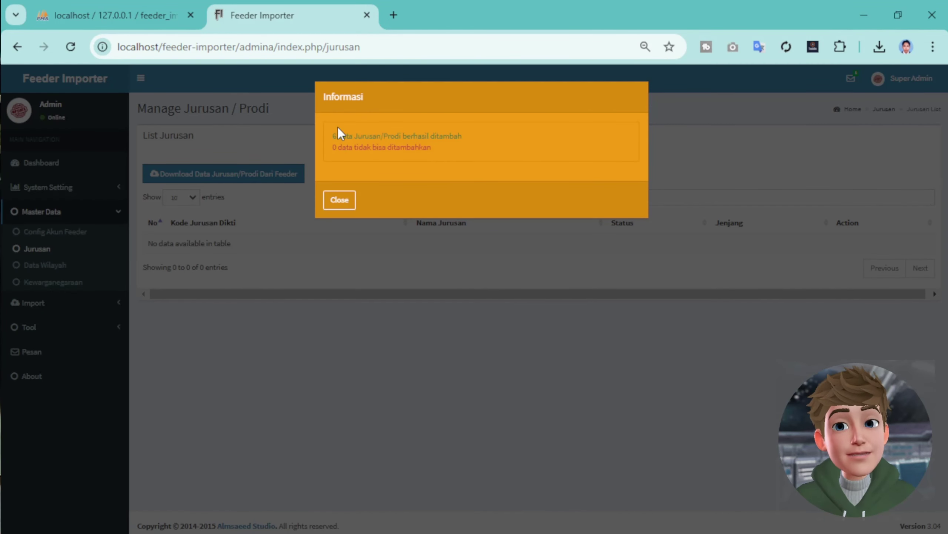
left_click(339, 200)
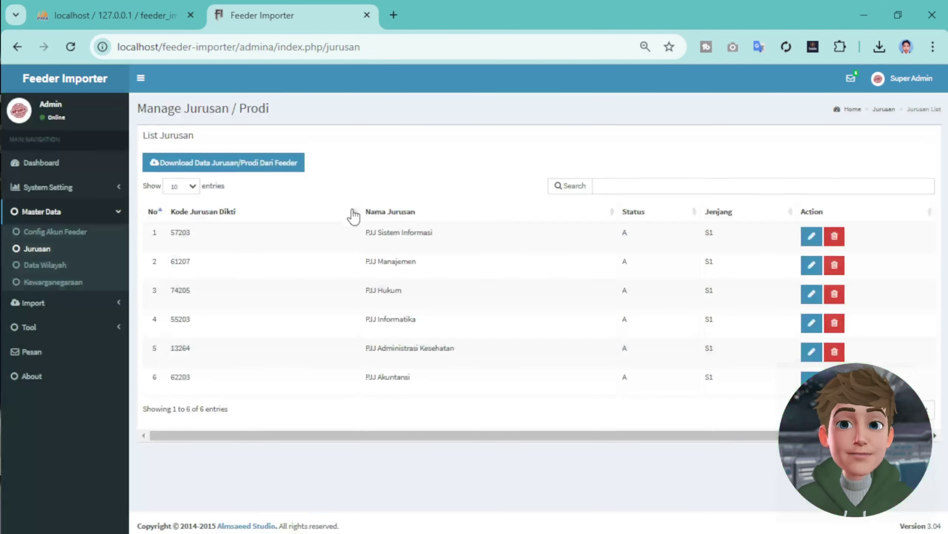
left_click(41, 162)
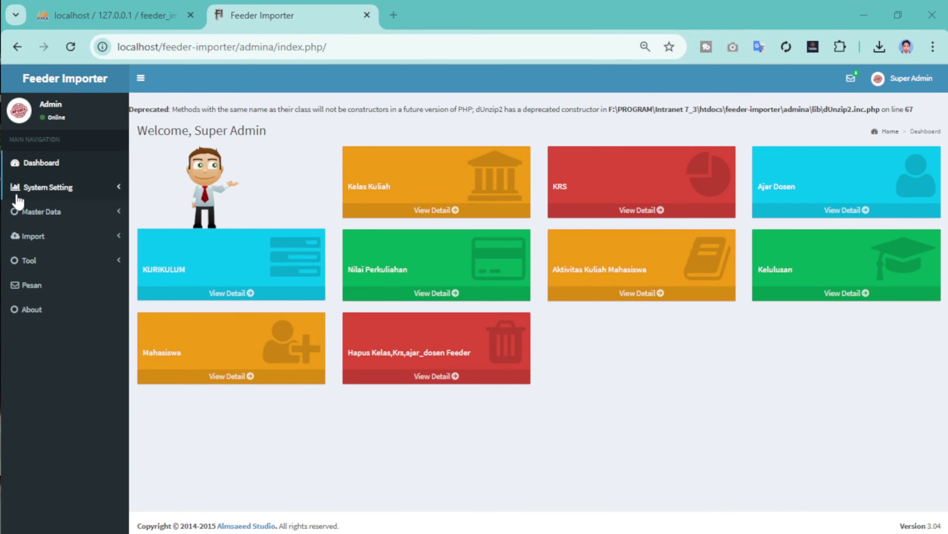
- Show the About page and open httpd.conf from XAMPP's Apache Config menu
left_click(32, 313)
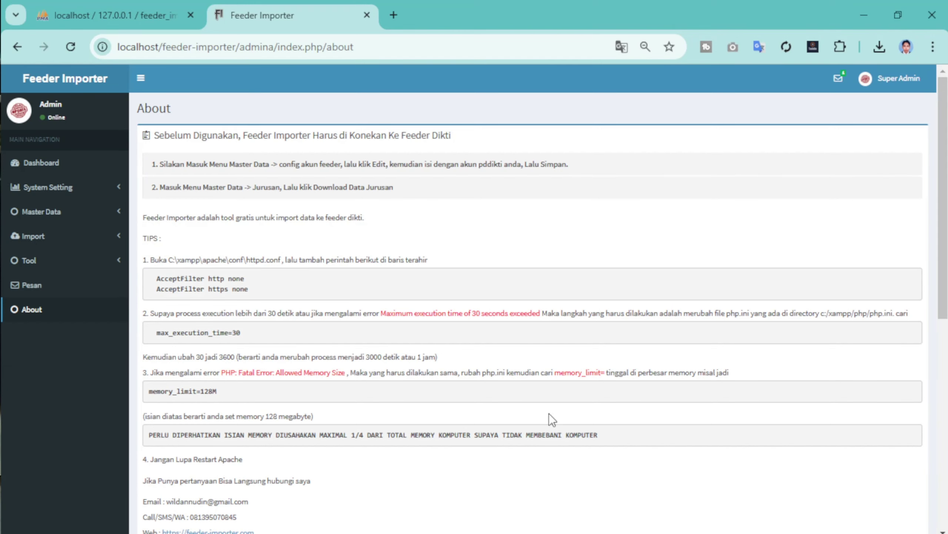
key("alt+Tab")
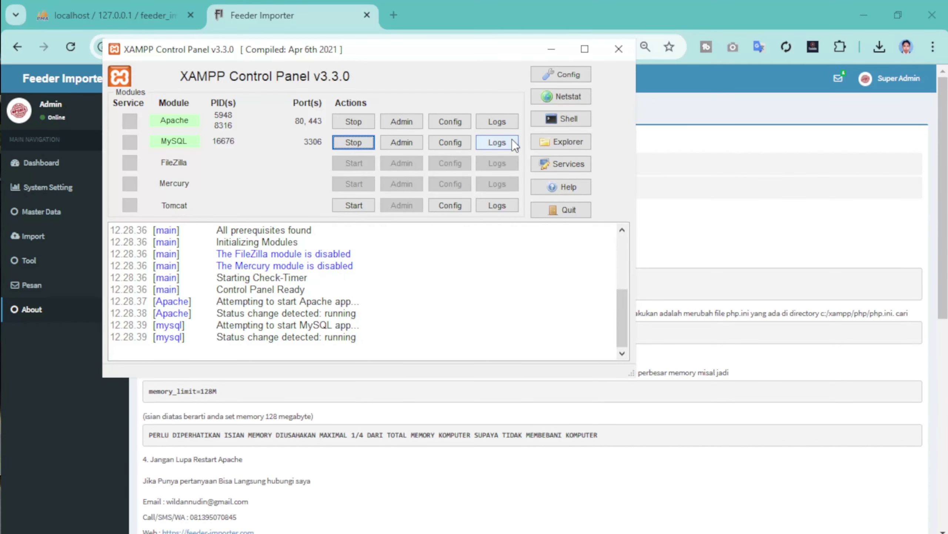
left_click(450, 121)
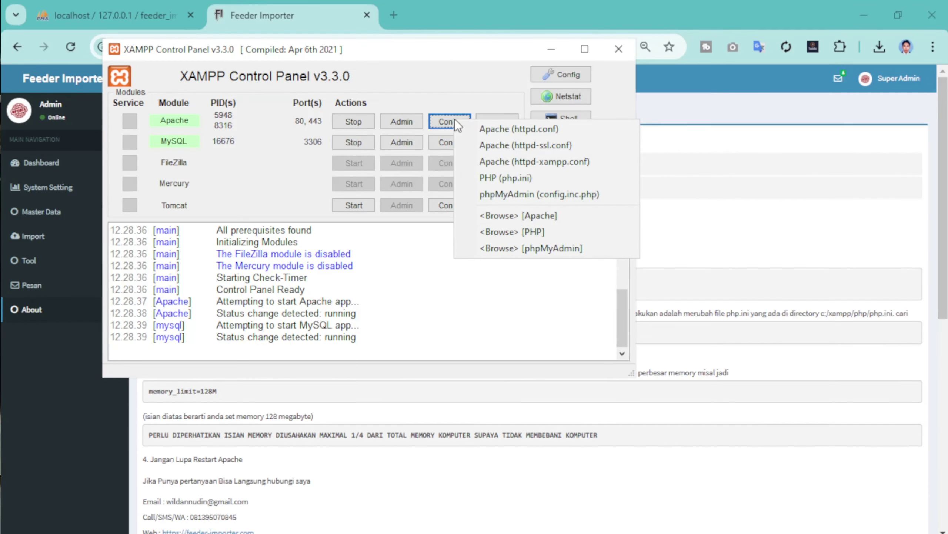
left_click(517, 129)
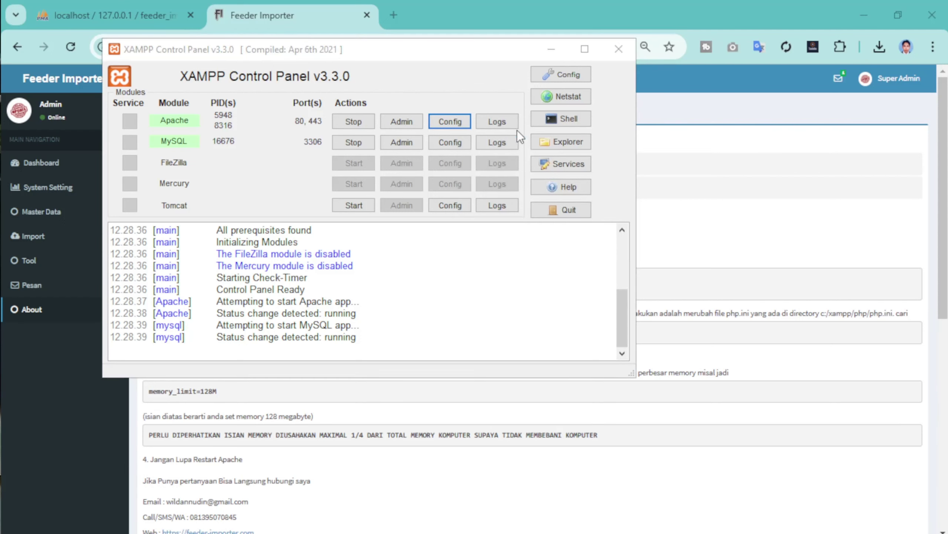
left_click(552, 48)
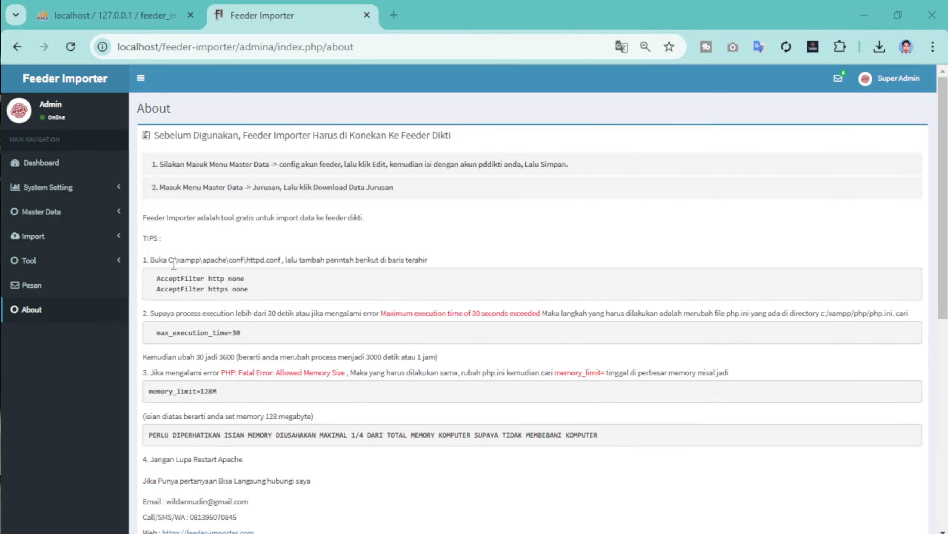
- Copy the AcceptFilter text from the two tip lines on the About page
left_click_drag(205, 278, 153, 279)
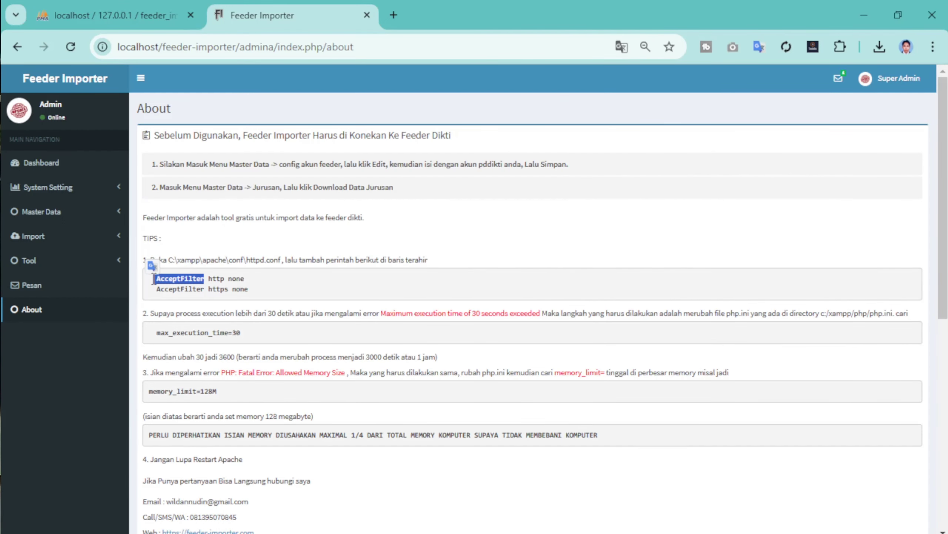
right_click(184, 279)
left_click(209, 297)
key("alt+Tab")
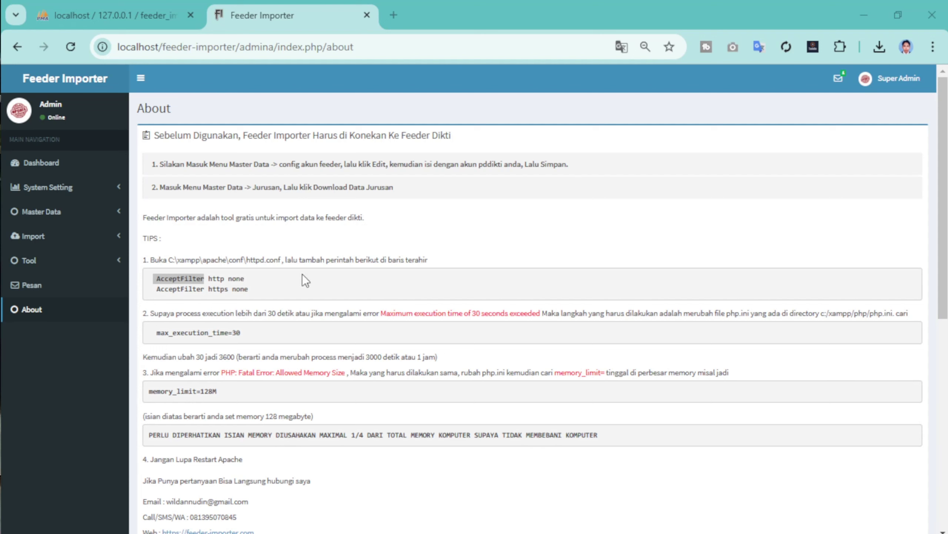
left_click_drag(204, 289, 158, 288)
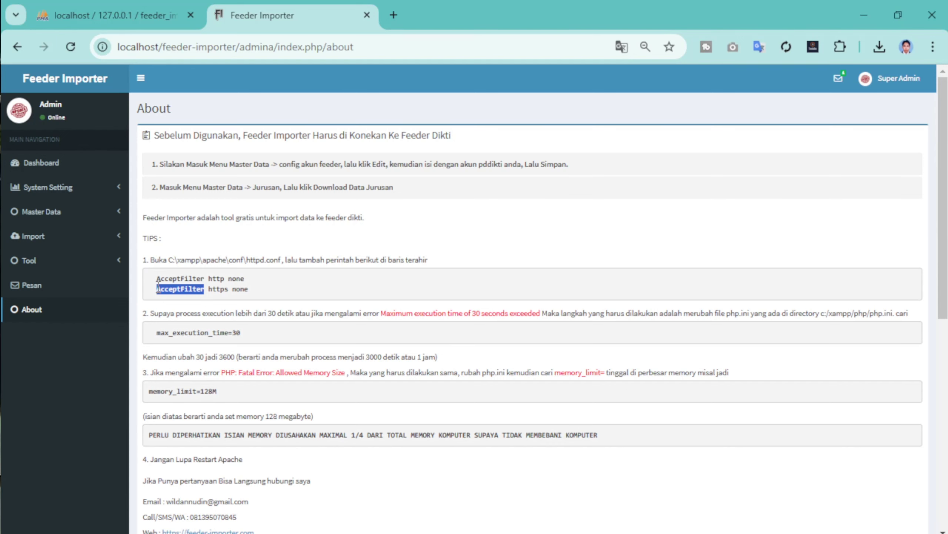
right_click(181, 291)
left_click(227, 309)
key("alt+Tab")
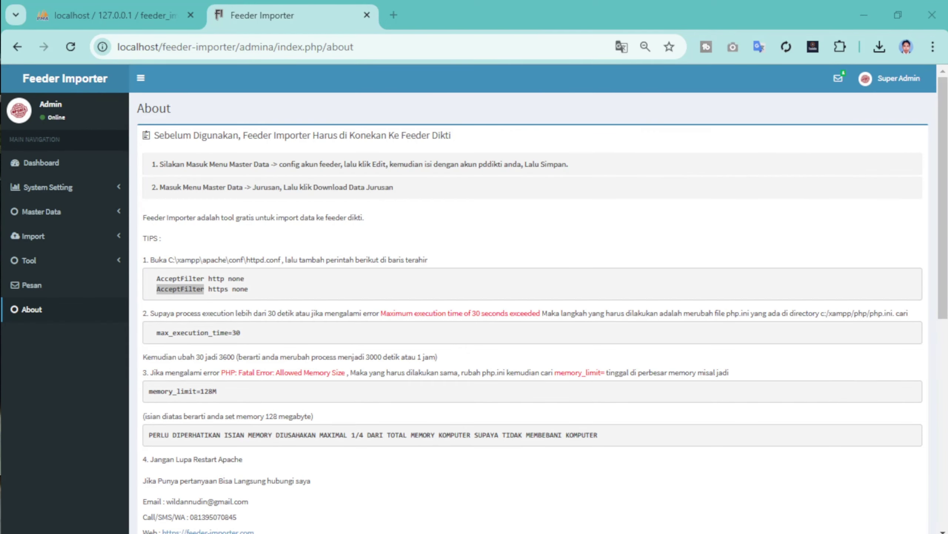
left_click(545, 233)
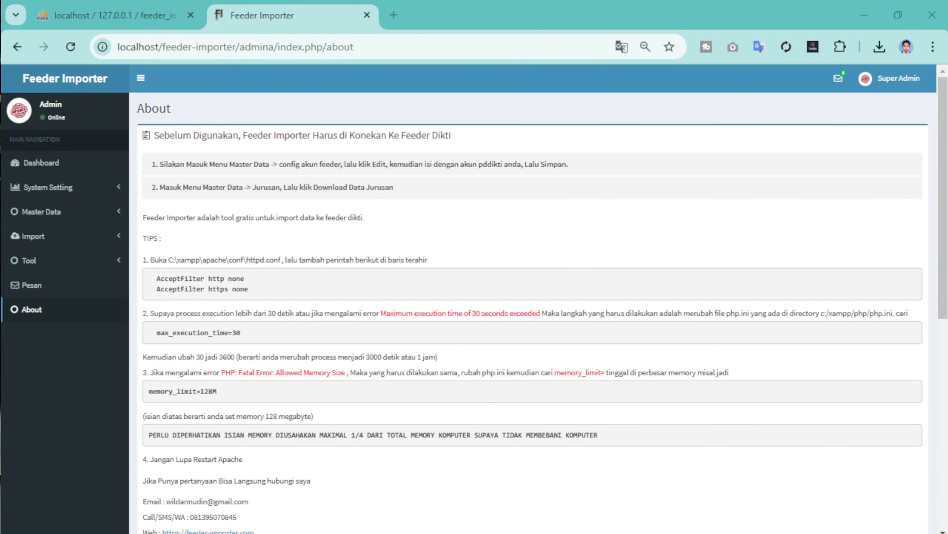
- Copy both AcceptFilter http none and https none lines from the tips page
key("alt+Tab")
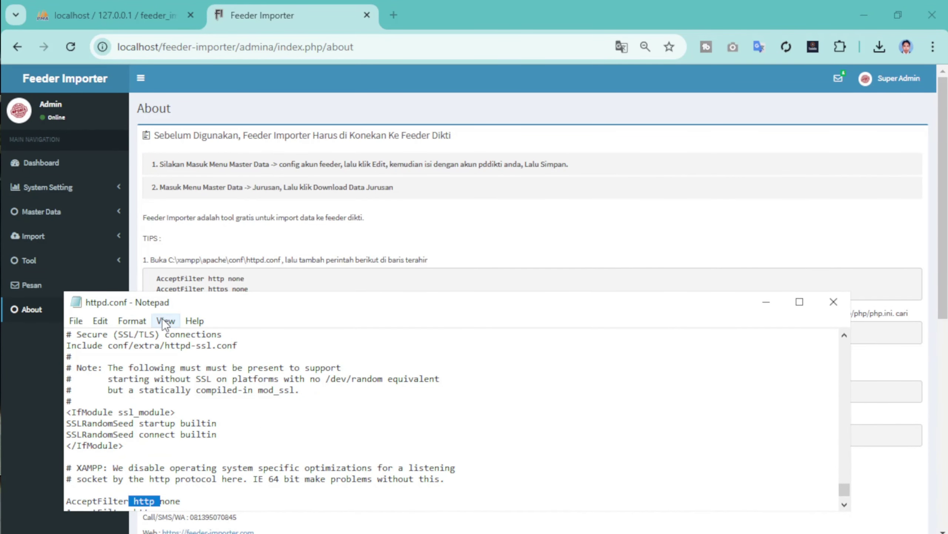
left_click_drag(155, 300, 170, 328)
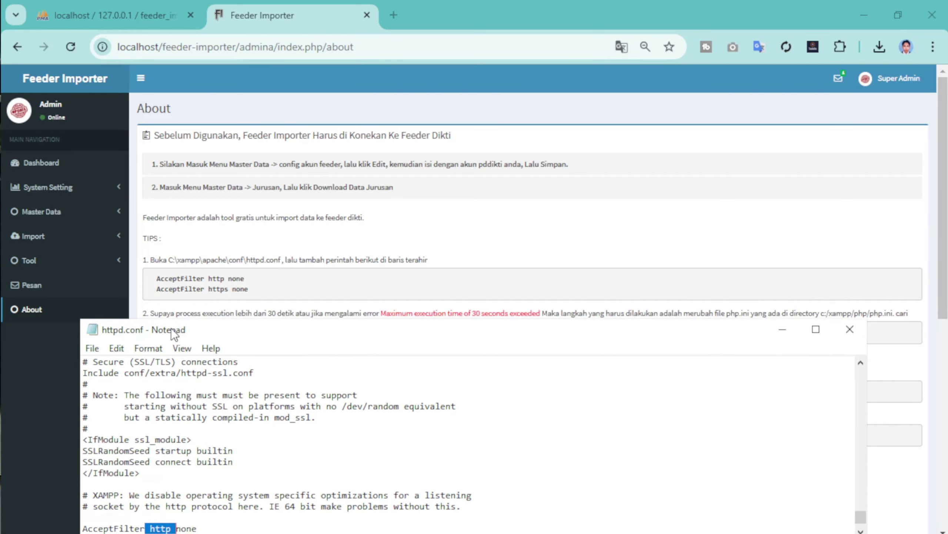
left_click(248, 284)
left_click_drag(252, 290, 153, 277)
right_click(168, 282)
left_click(195, 297)
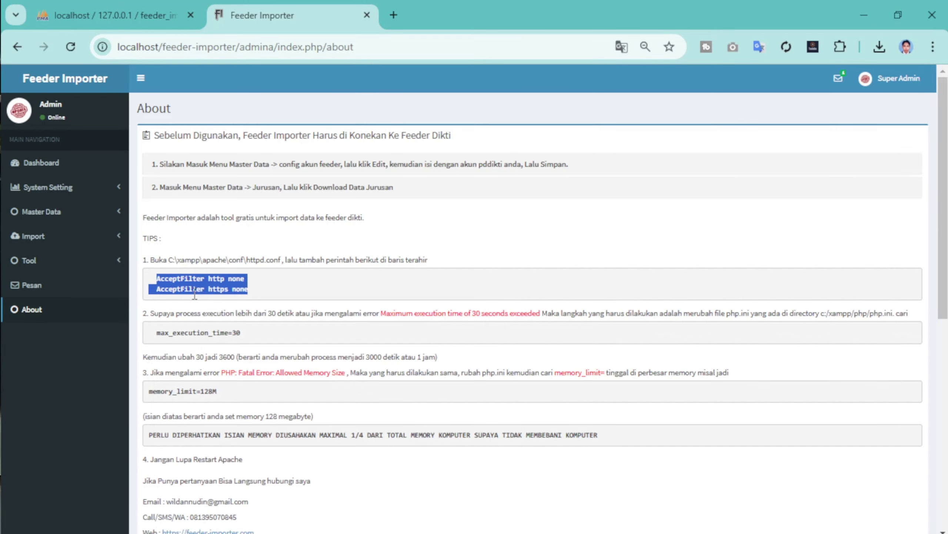
- Search httpd.conf for AcceptFilter http none to confirm the line exists
left_click(649, 521)
left_click(650, 522)
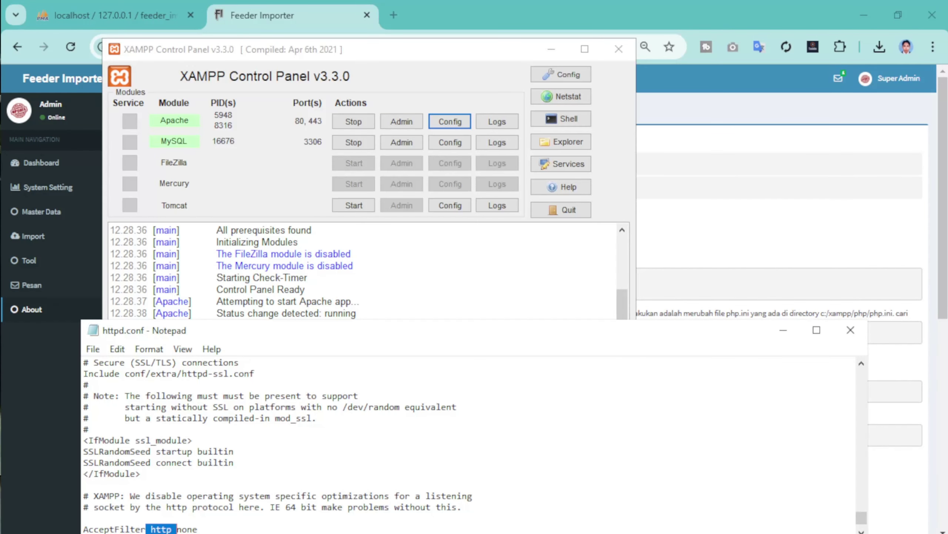
left_click_drag(606, 338, 602, 127)
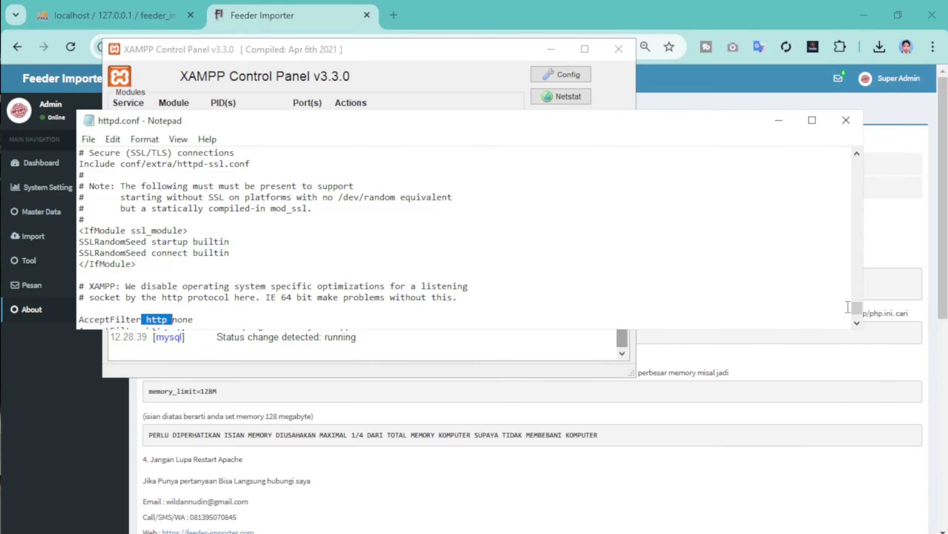
scroll(848, 307, "down", 3)
left_click(160, 308)
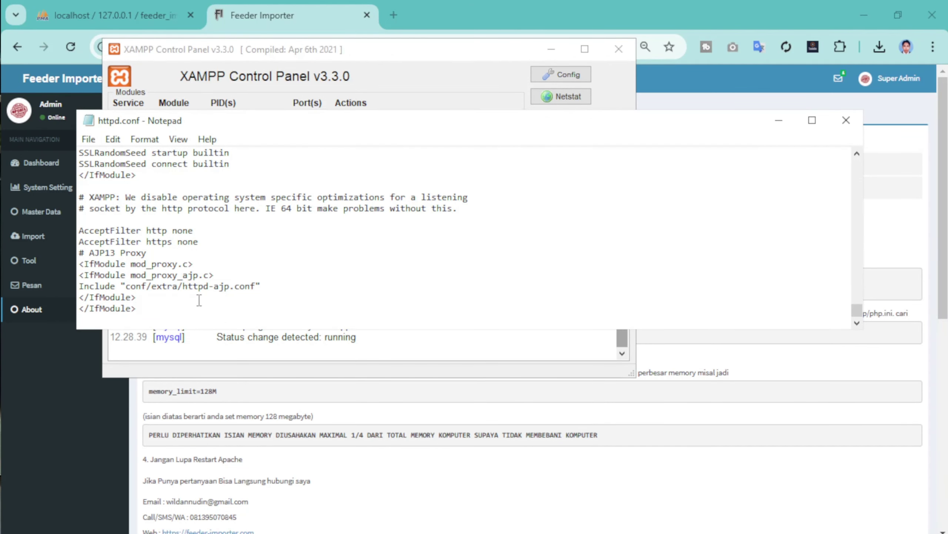
left_click_drag(209, 126, 427, 140)
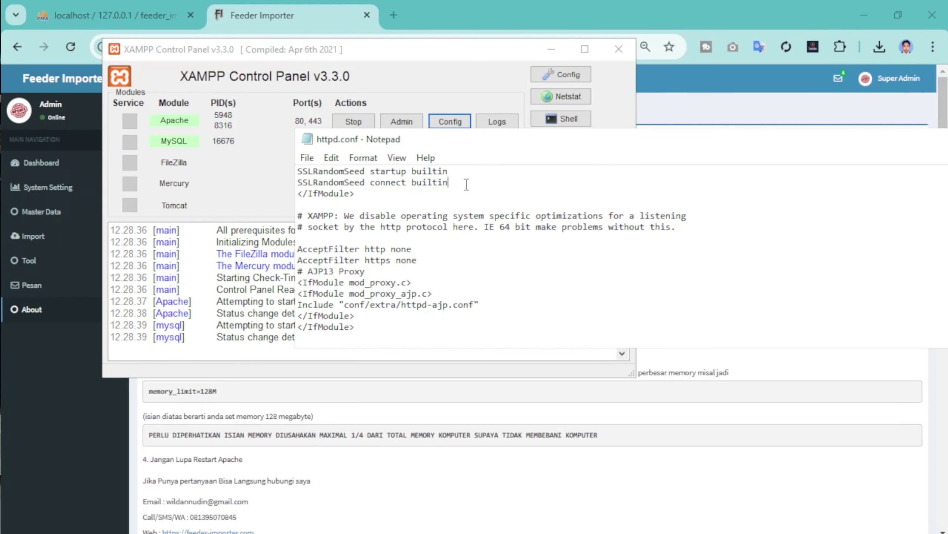
key("ctrl+f")
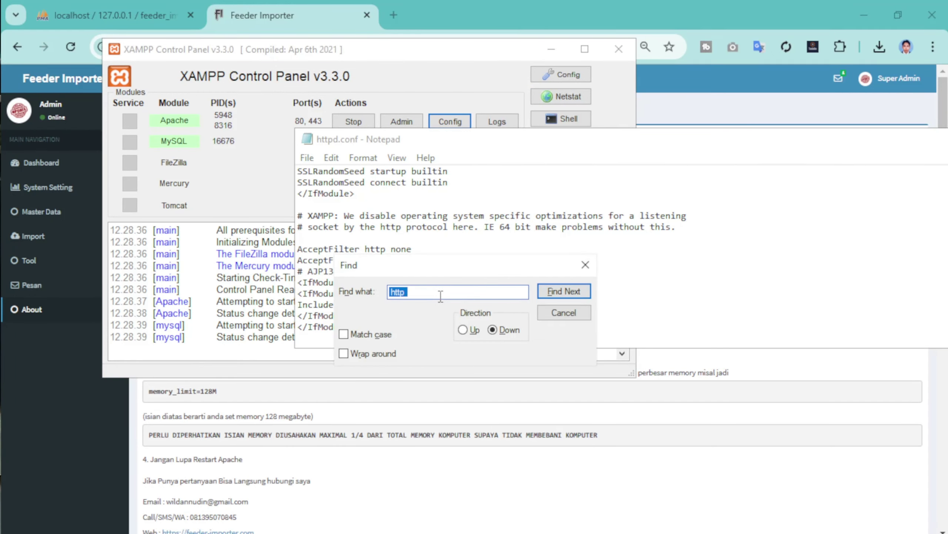
key("ctrl+v")
key("Return")
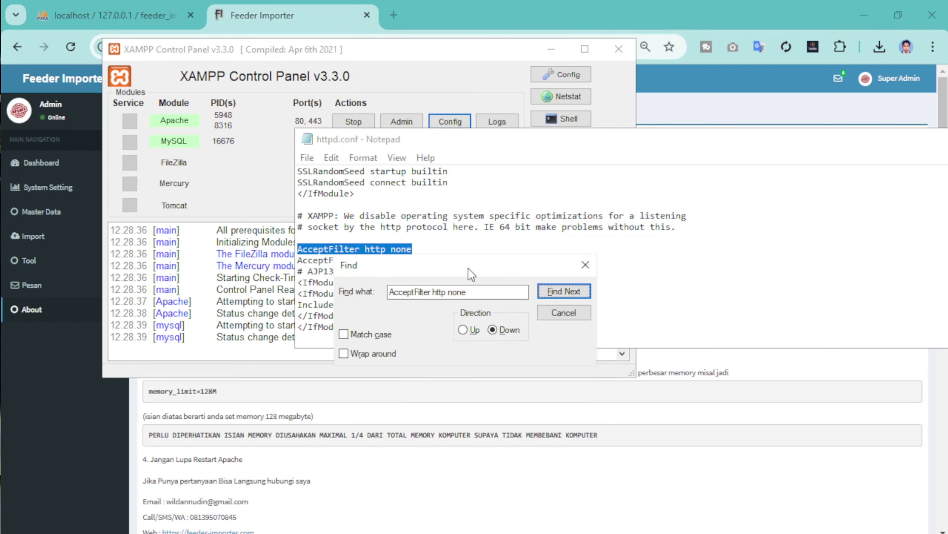
- Close httpd.conf and return to the XAMPP Control Panel
left_click_drag(469, 268, 585, 312)
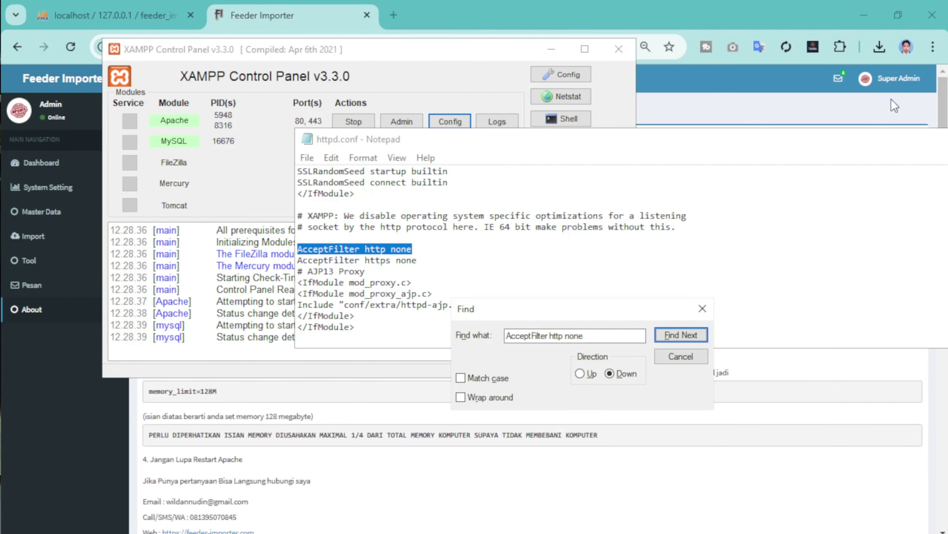
left_click(552, 50)
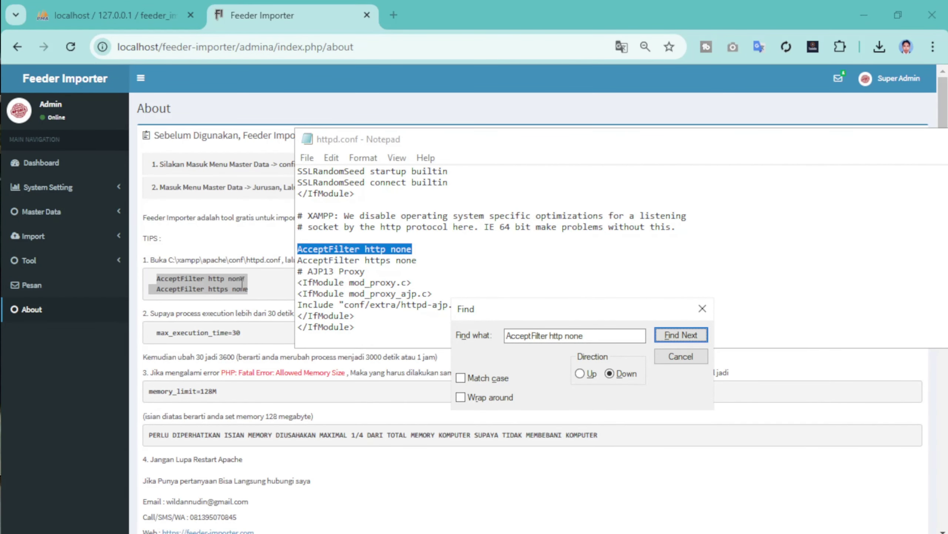
left_click_drag(726, 146, 379, 145)
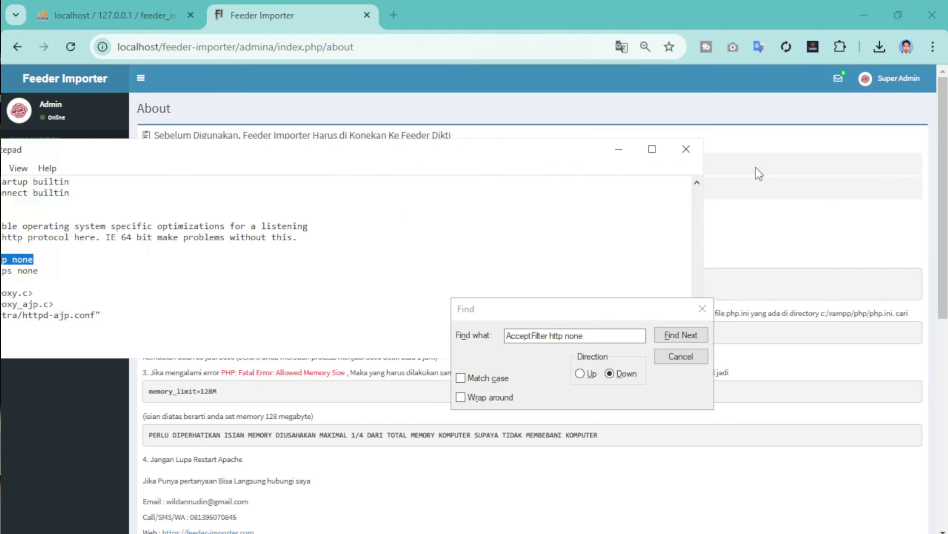
left_click(683, 149)
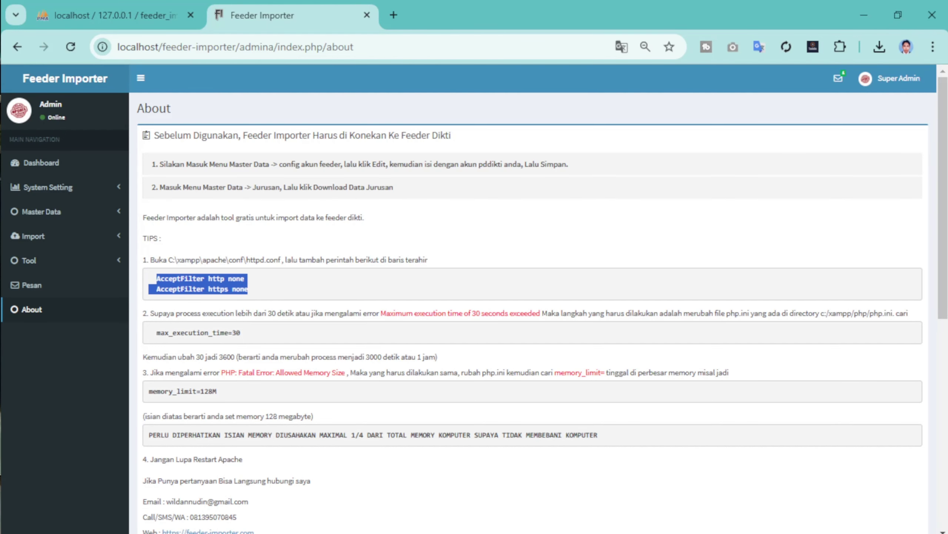
key("alt+Tab")
left_click(441, 121)
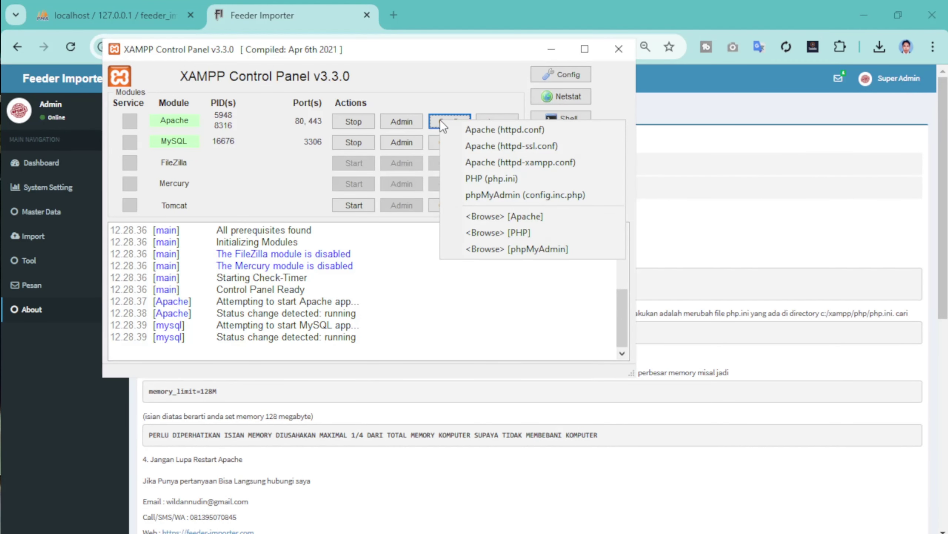
left_click(482, 178)
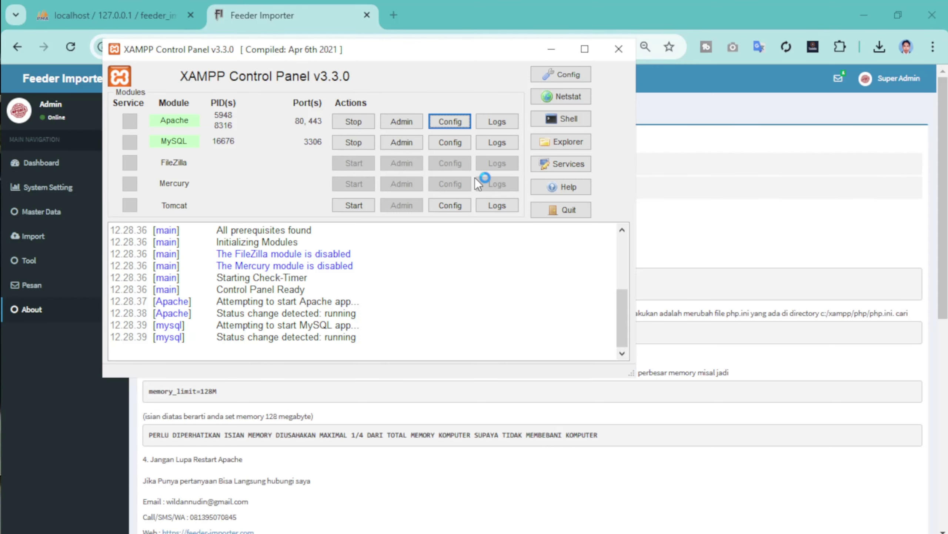
left_click_drag(522, 179, 646, 195)
left_click(551, 50)
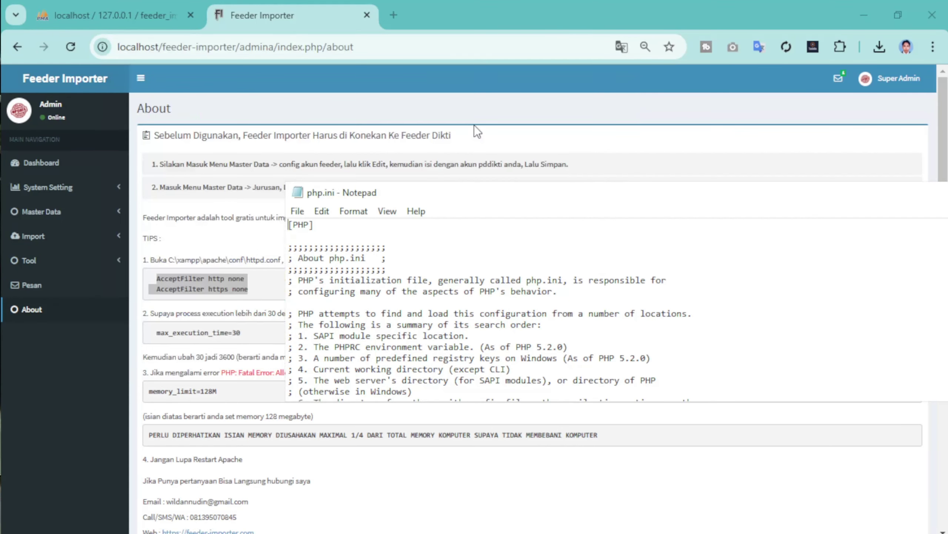
left_click(210, 363)
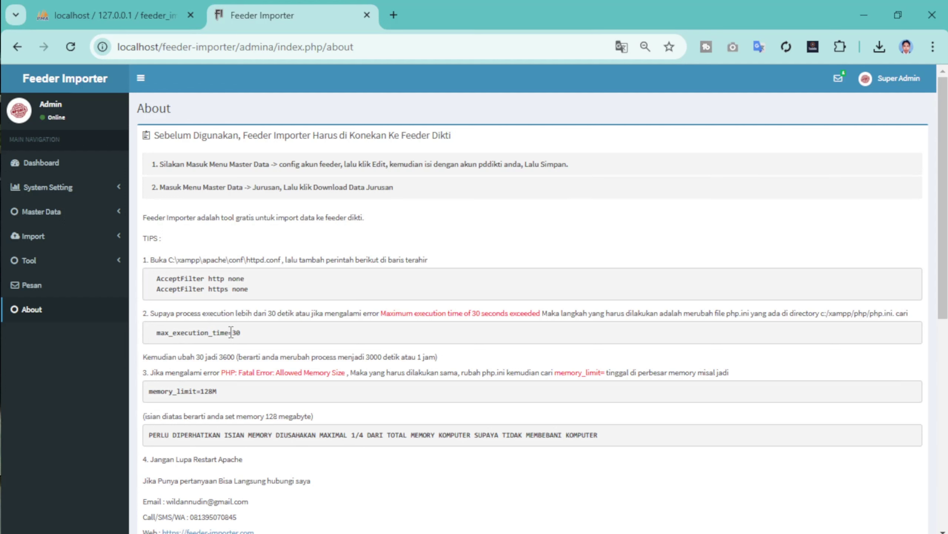
left_click_drag(229, 332, 155, 332)
right_click(176, 332)
left_click(228, 129)
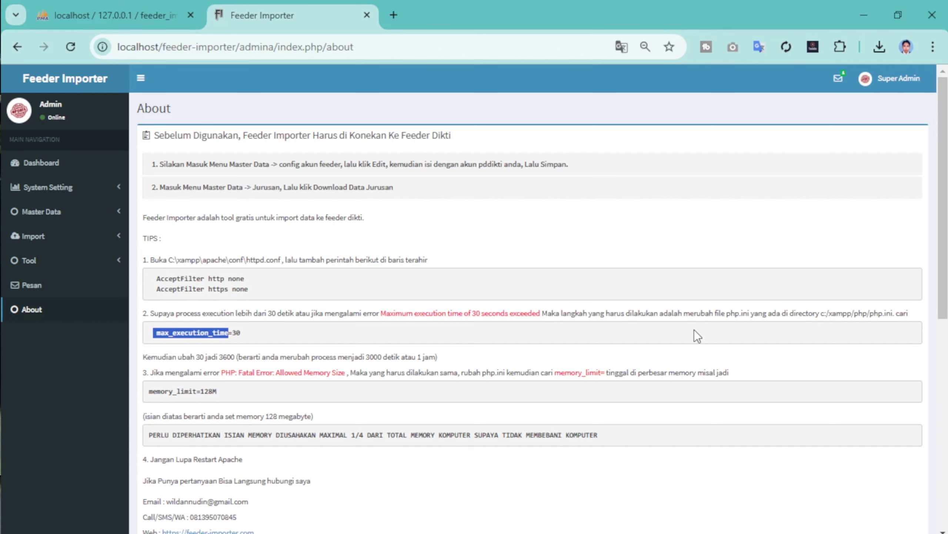
key("alt+Tab")
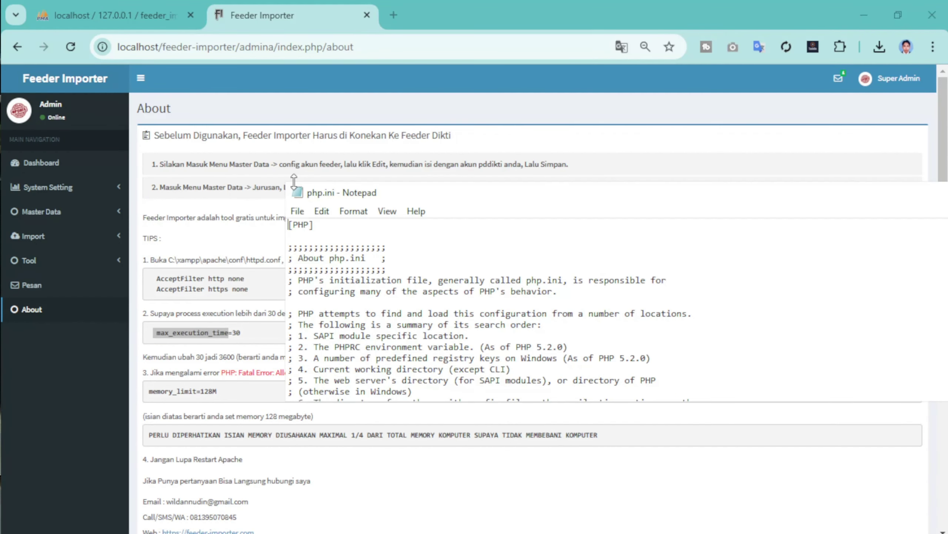
left_click(320, 212)
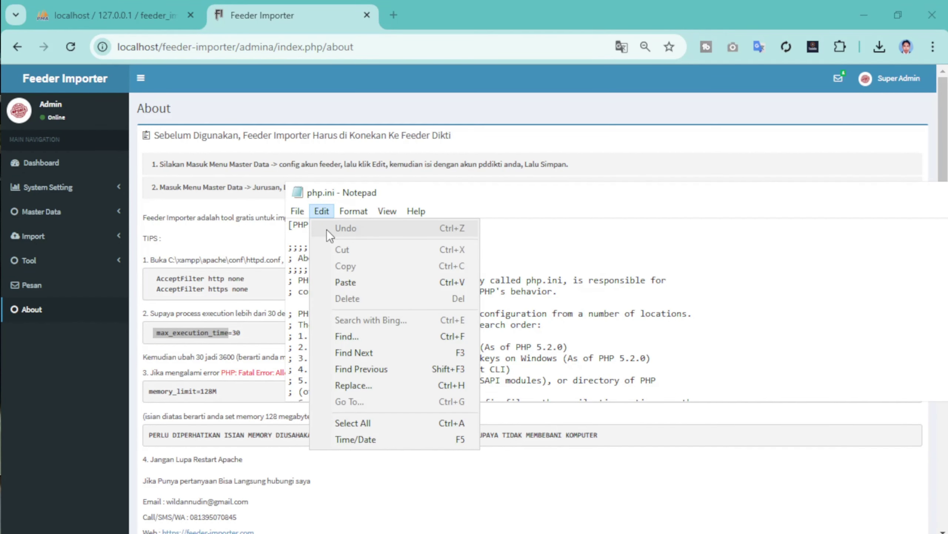
left_click(346, 336)
key("ctrl+v")
left_click(534, 344)
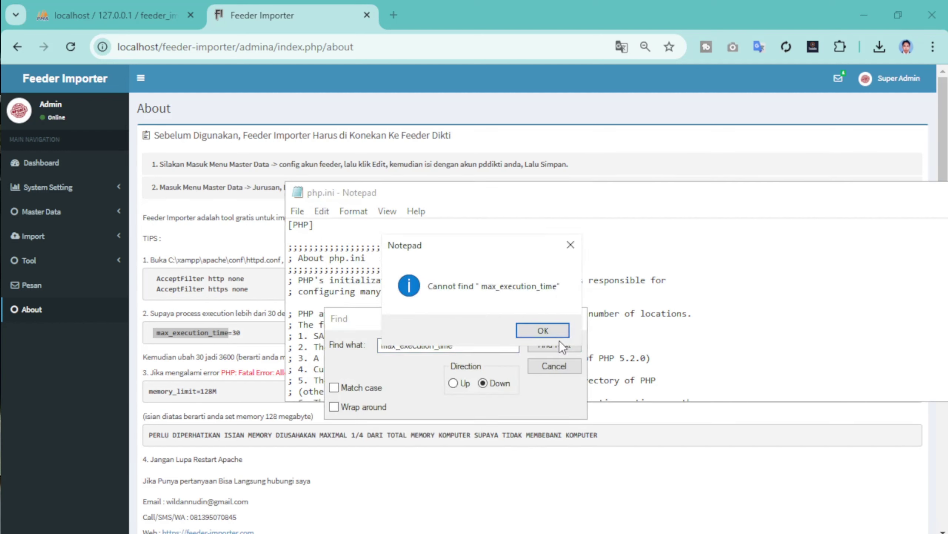
left_click(543, 330)
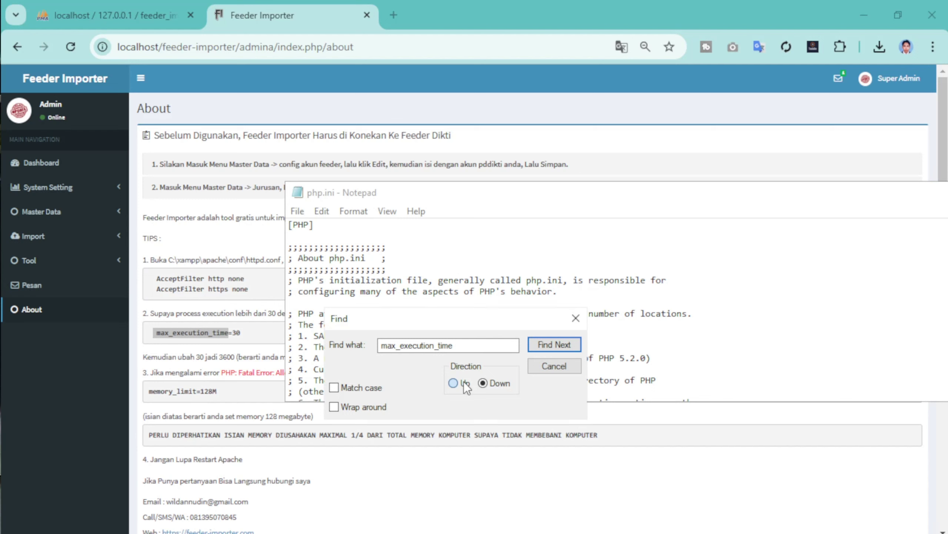
left_click(464, 383)
left_click(562, 344)
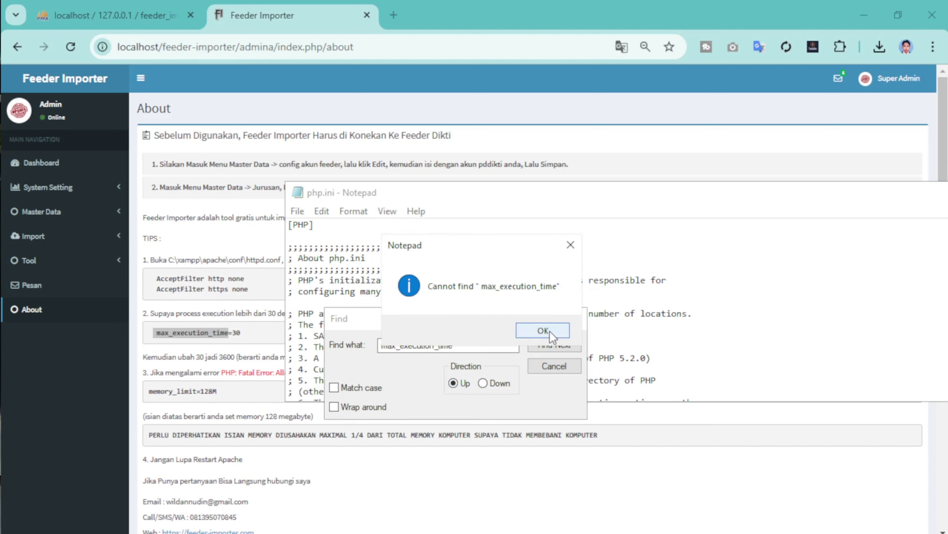
left_click(550, 330)
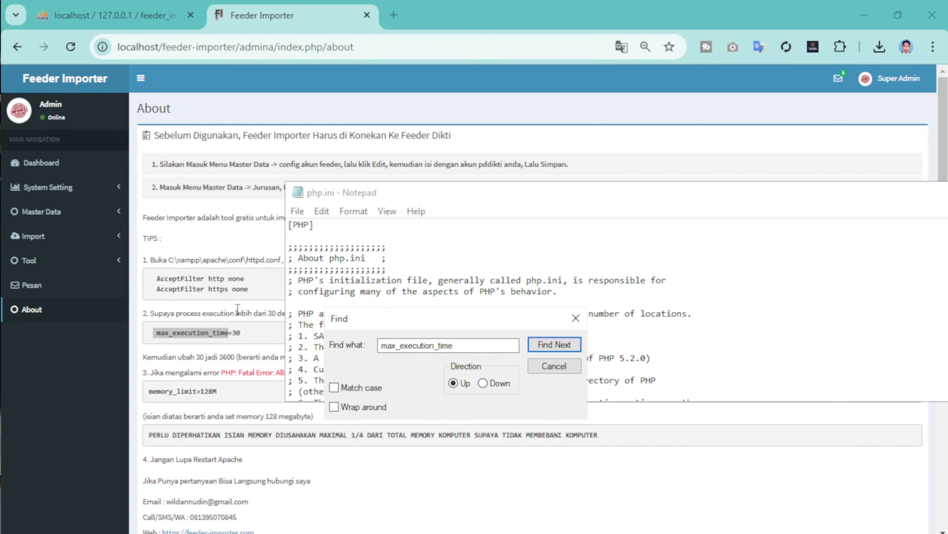
left_click(247, 332)
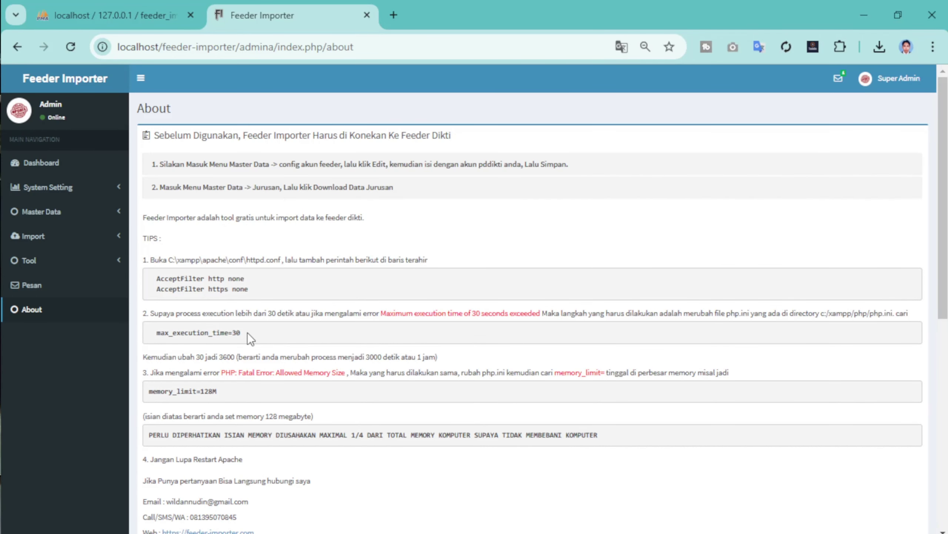
triple_click(247, 332)
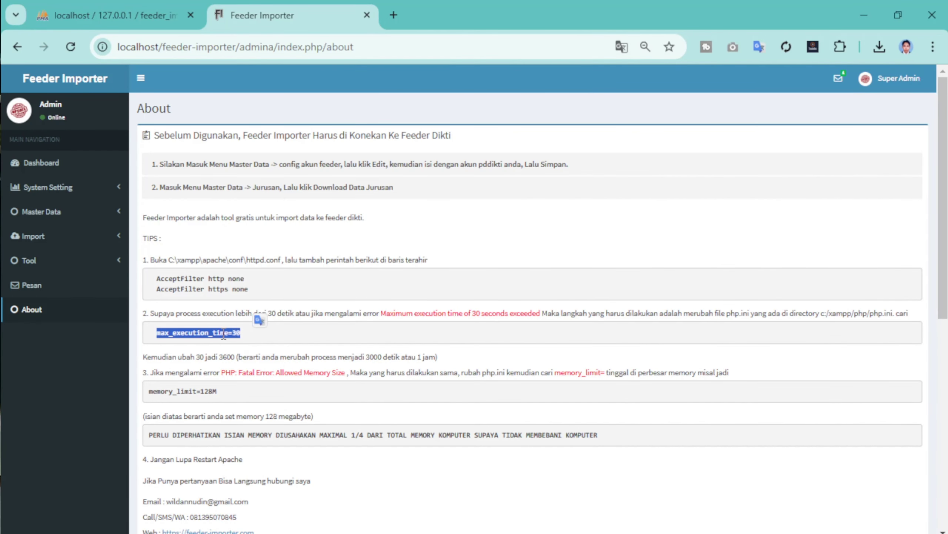
right_click(229, 335)
key("Escape")
key("alt+Tab")
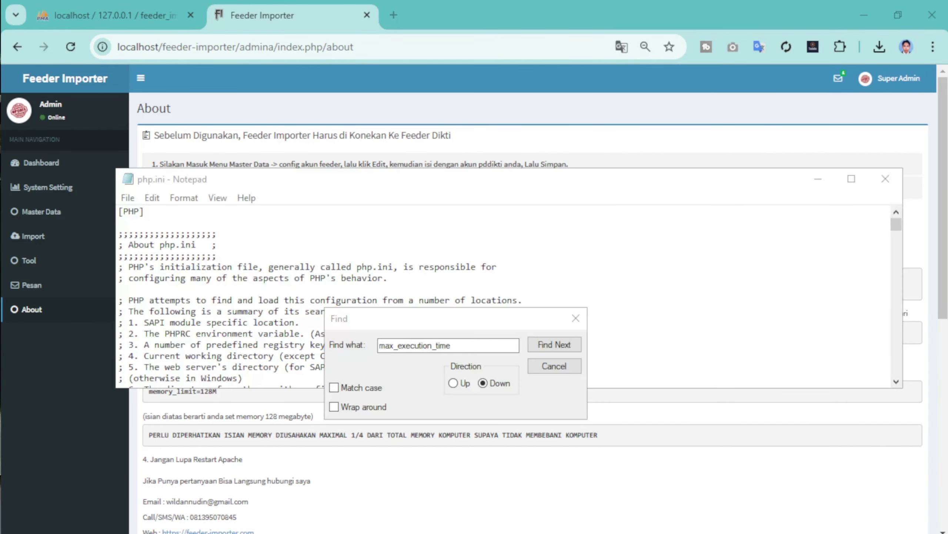
- Find max_execution_time with Match case on and replace its 120 value with 3600
left_click_drag(429, 316, 496, 254)
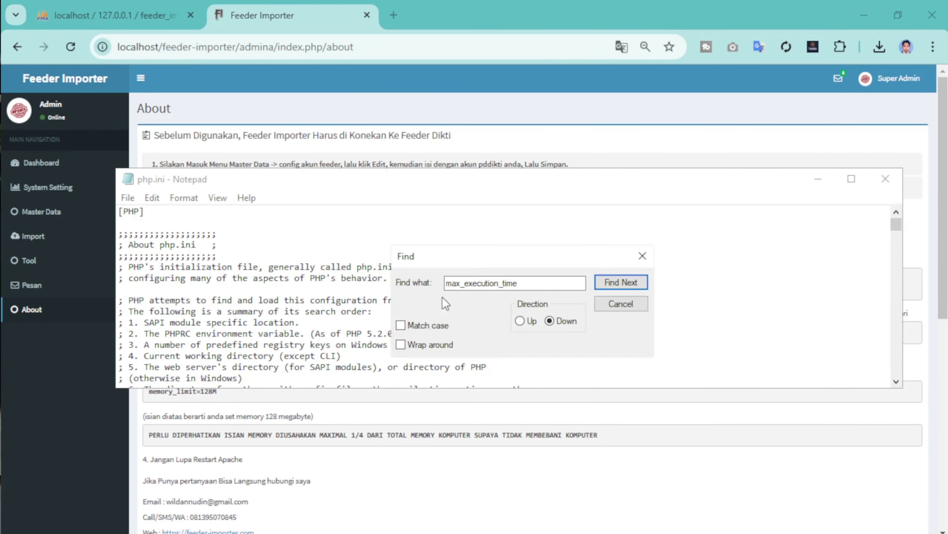
left_click(418, 324)
left_click(247, 218)
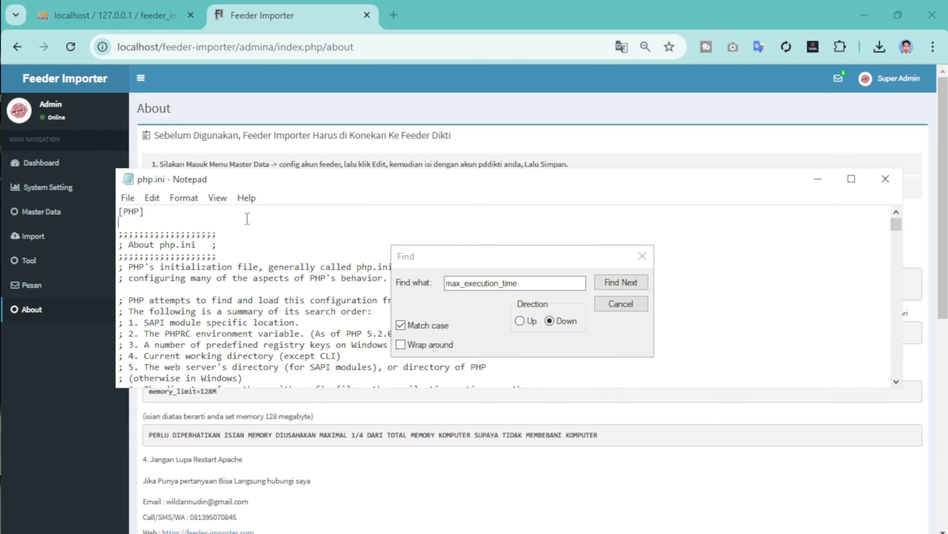
left_click(628, 286)
left_click_drag(516, 169, 516, 145)
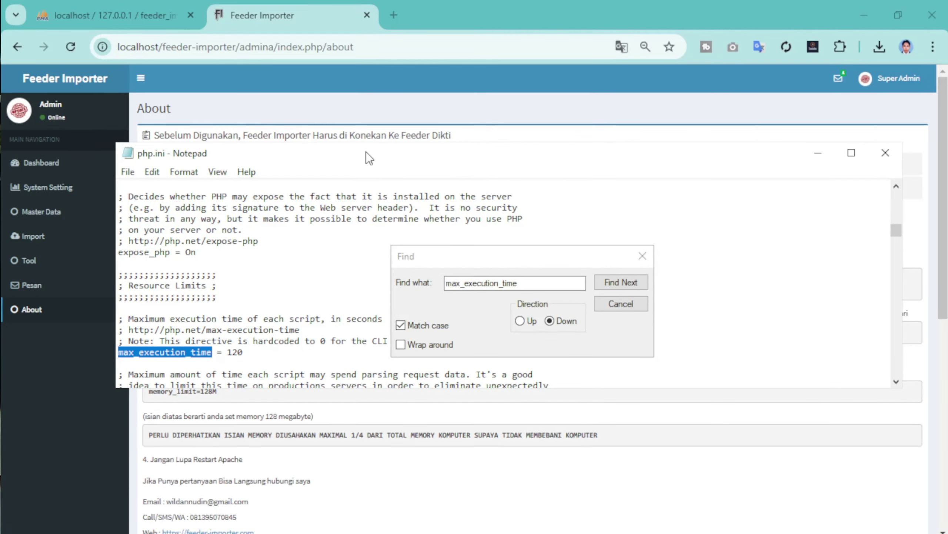
left_click_drag(366, 152, 647, 92)
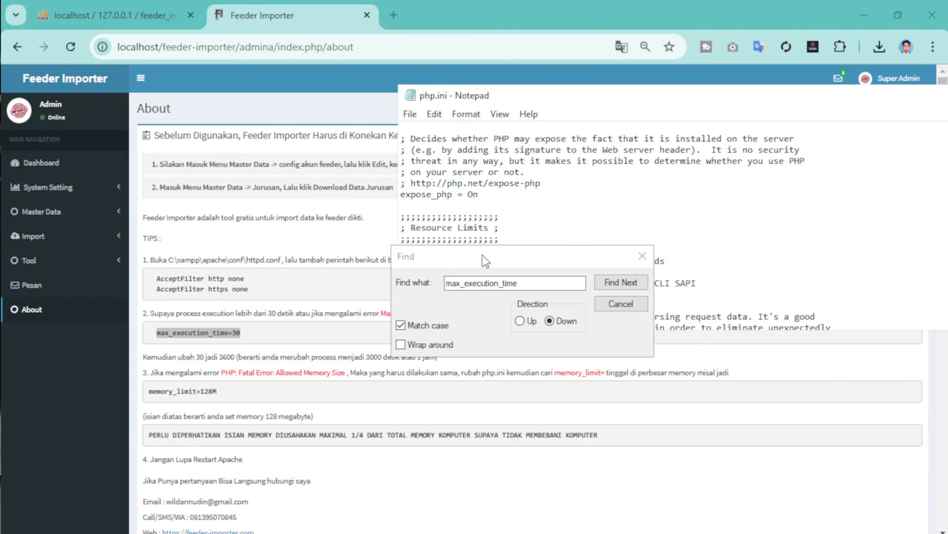
left_click_drag(483, 256, 536, 189)
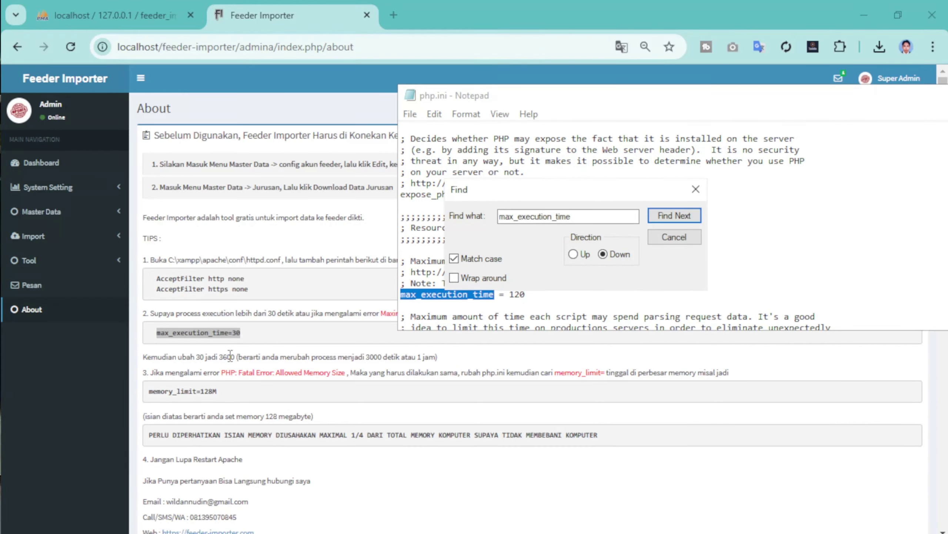
left_click(518, 295)
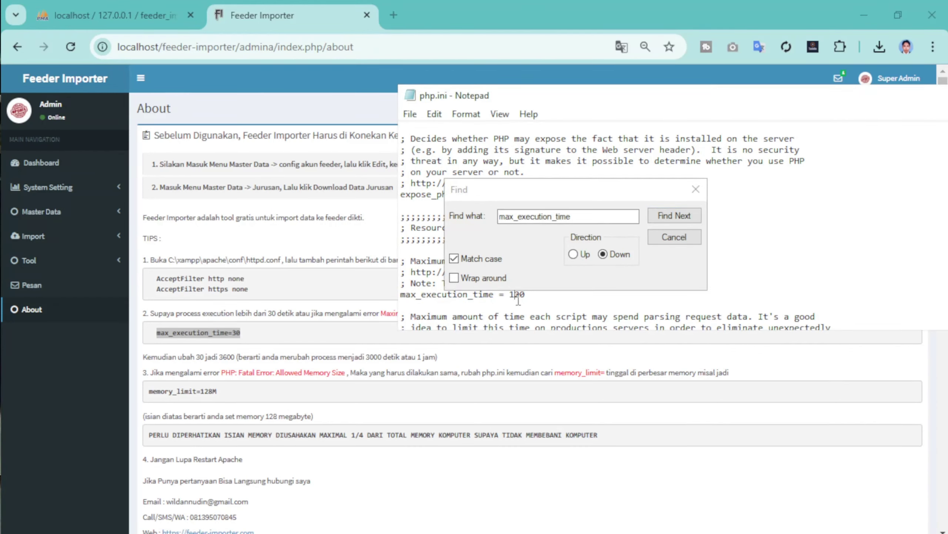
type("3600")
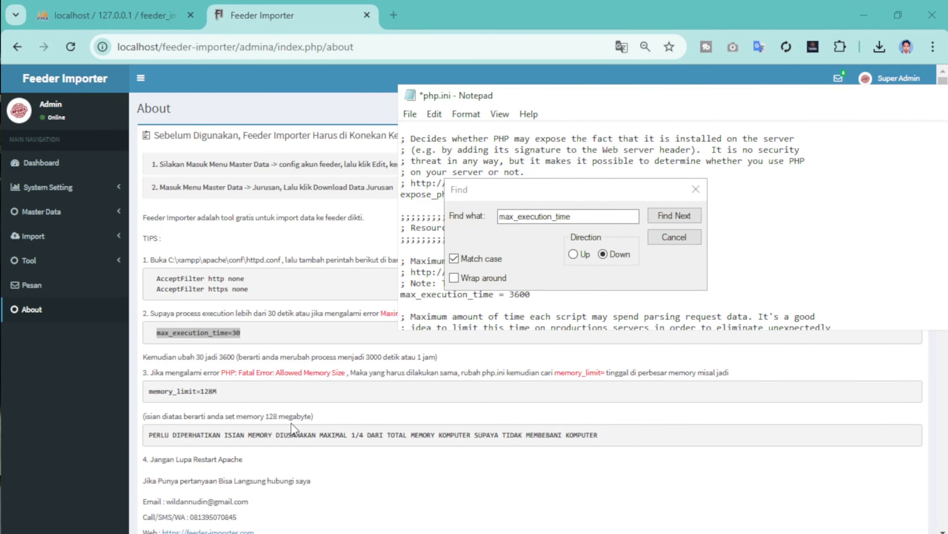
- Copy memory_limit from the instructions, find it in php.ini, and check it is 512M
left_click(187, 393)
left_click_drag(193, 391, 150, 392)
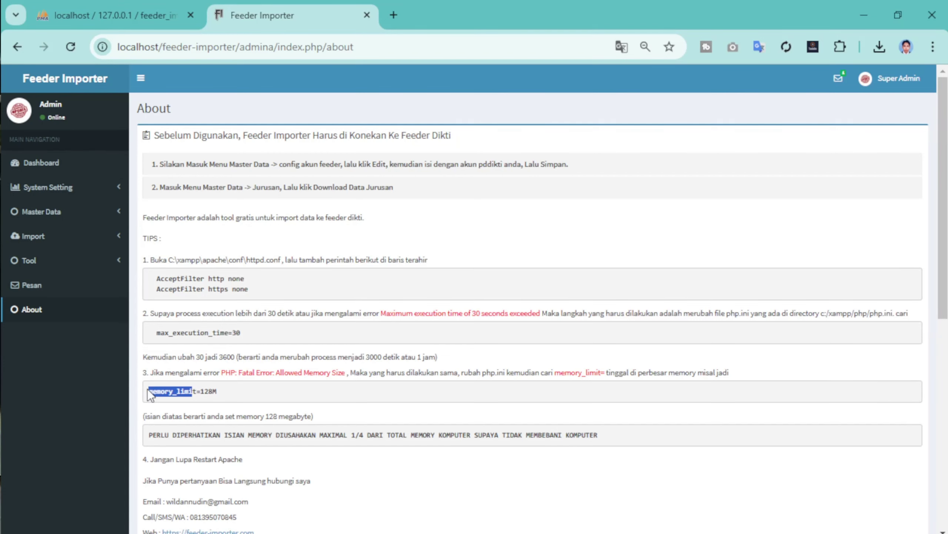
right_click(169, 397)
left_click(198, 180)
key("alt+Tab")
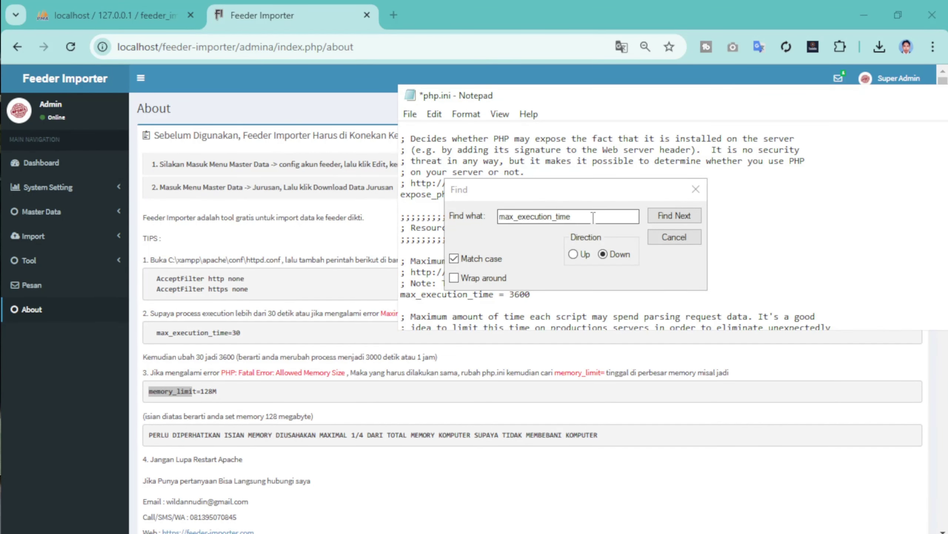
left_click(538, 199)
key("ctrl+v")
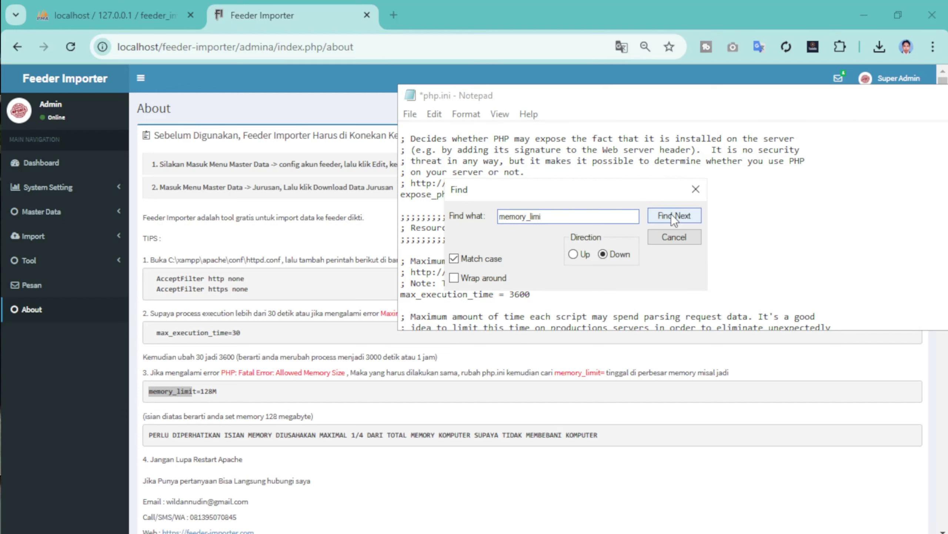
left_click(672, 215)
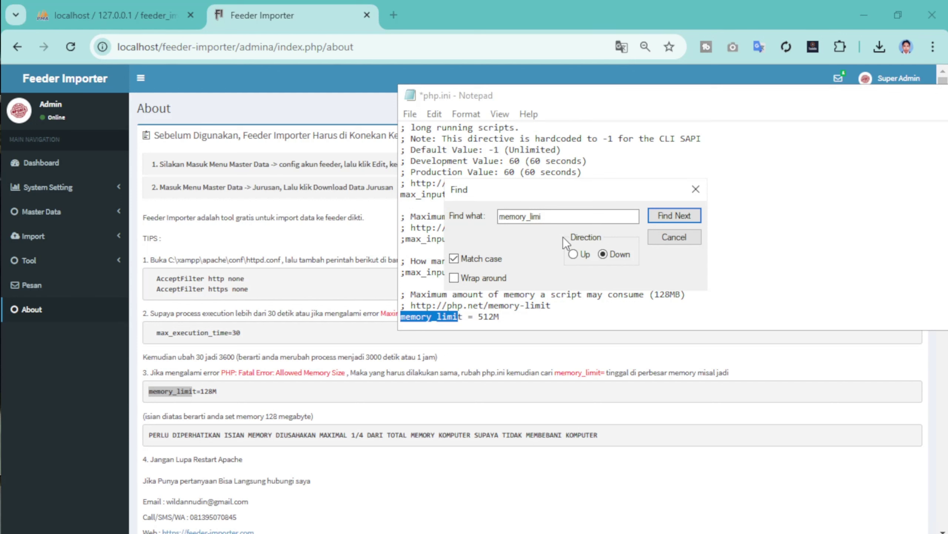
left_click(495, 316)
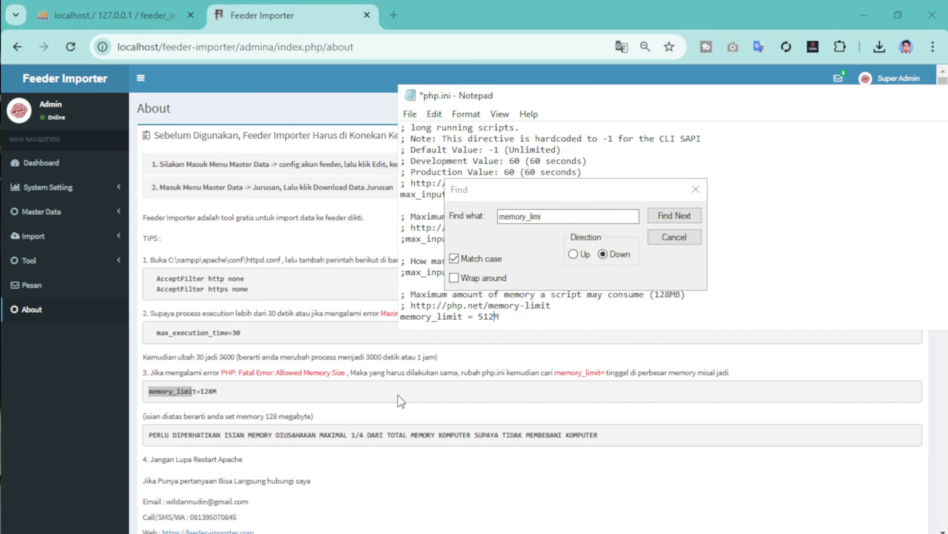
- Close the search, save php.ini, and bring the XAMPP Control Panel forward
scroll(350, 420, "down", 2)
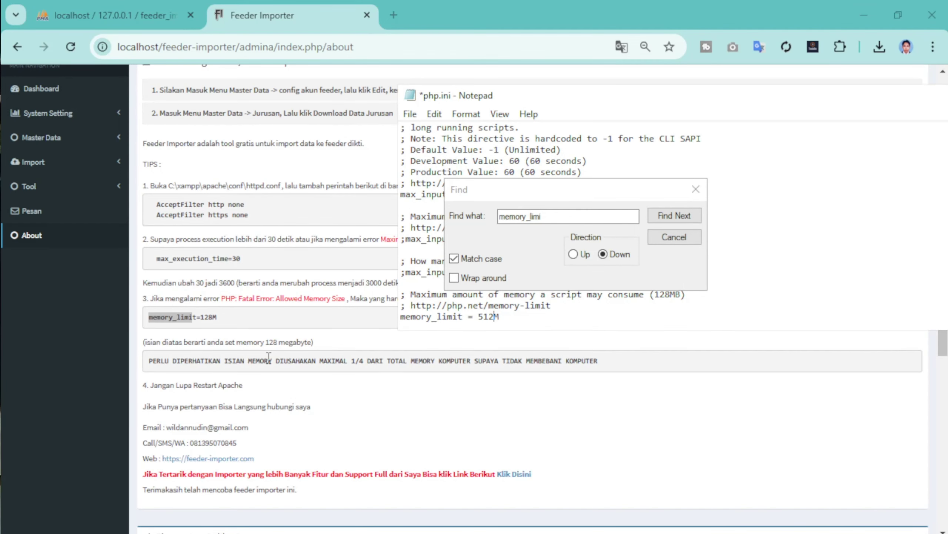
left_click(674, 237)
left_click(410, 114)
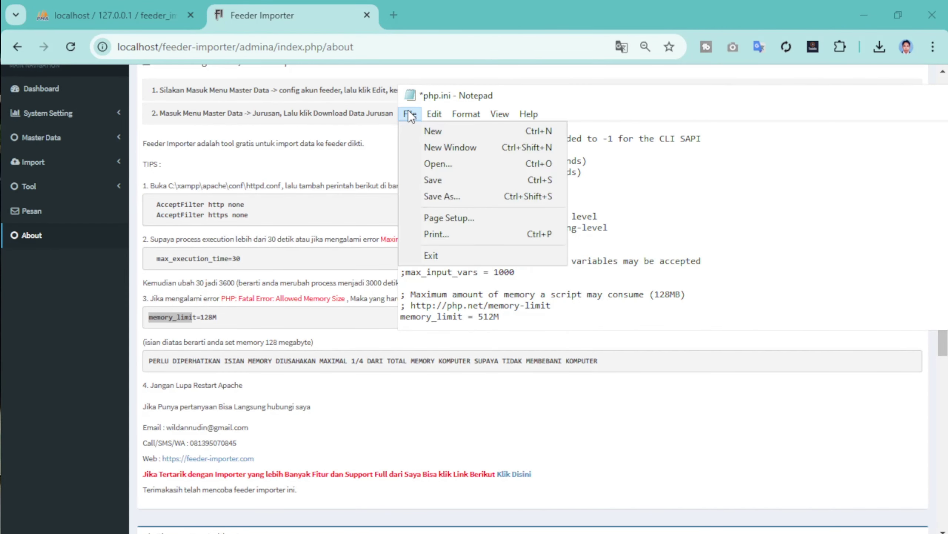
left_click(433, 180)
left_click_drag(543, 95, 130, 110)
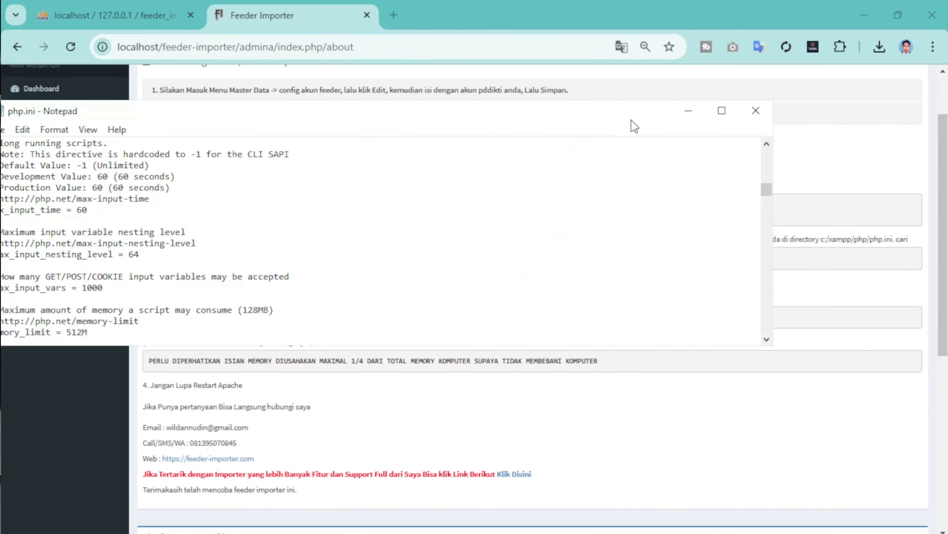
left_click(756, 110)
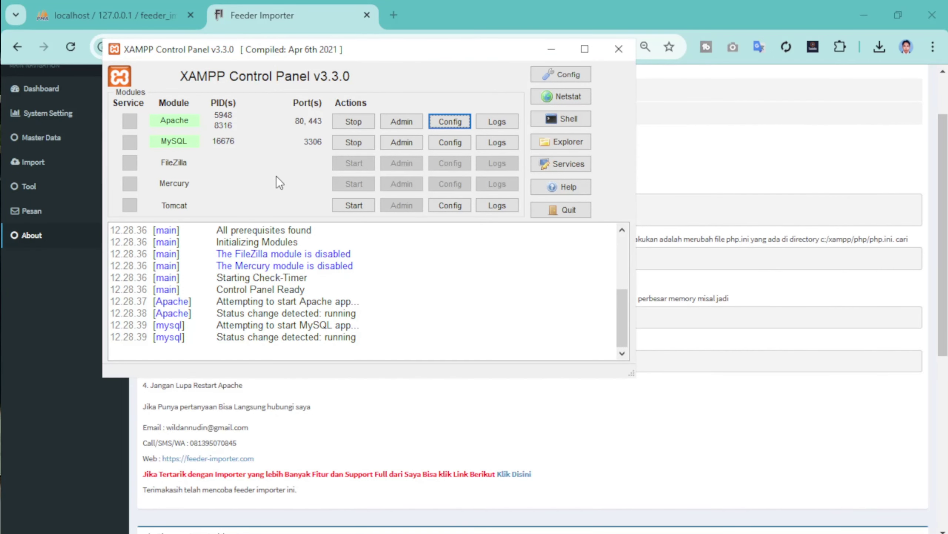
- Stop and start Apache in XAMPP, then go back to Feeder Importer in the browser
left_click(381, 120)
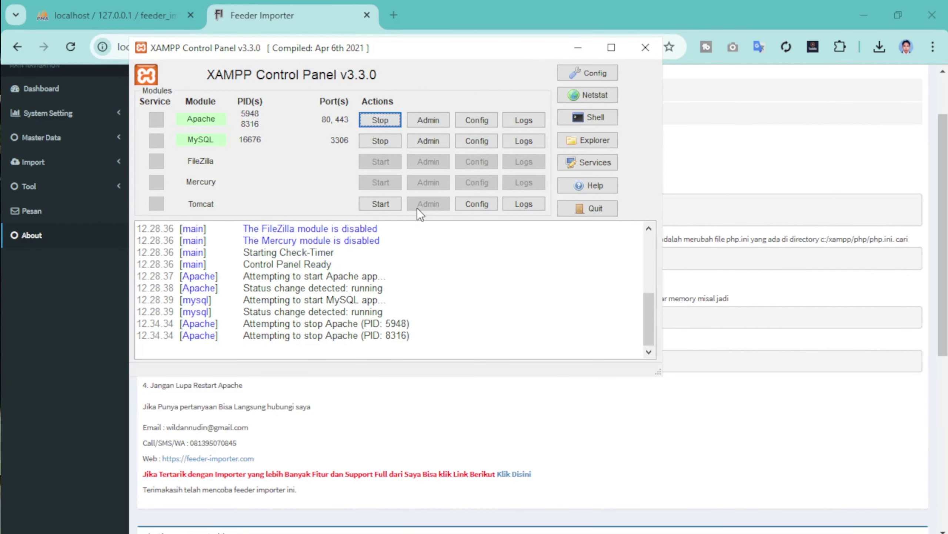
left_click(384, 121)
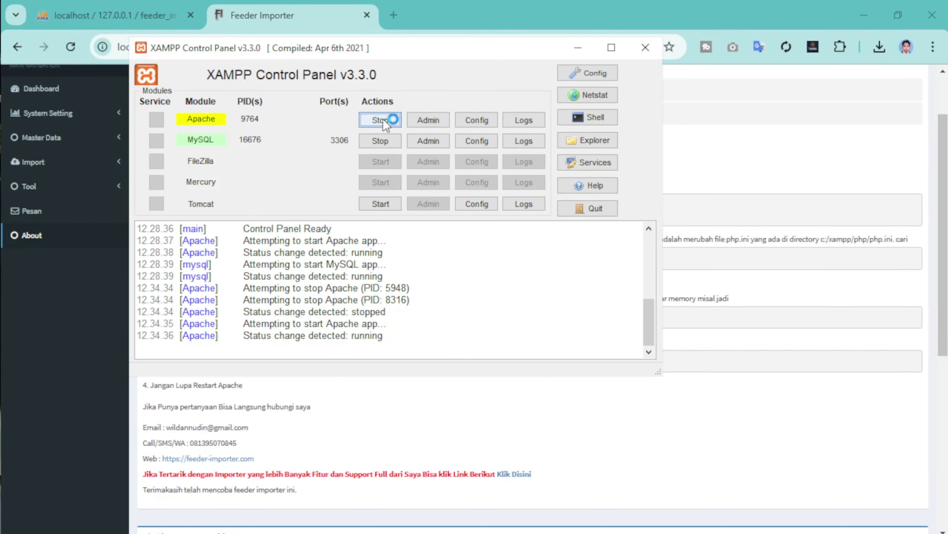
left_click(65, 93)
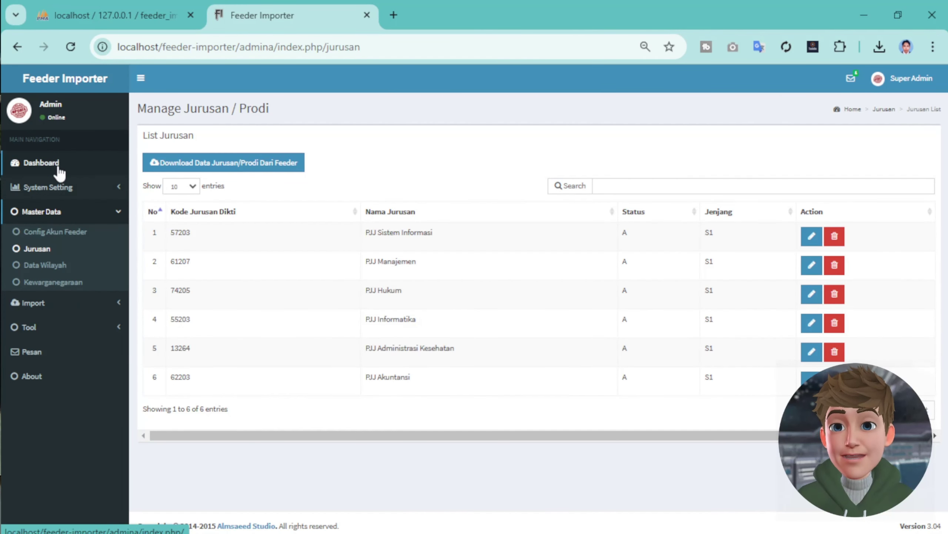
- Go through System Setting > Menu Management and Master Data to the Jurusan / Prodi list
left_click(58, 162)
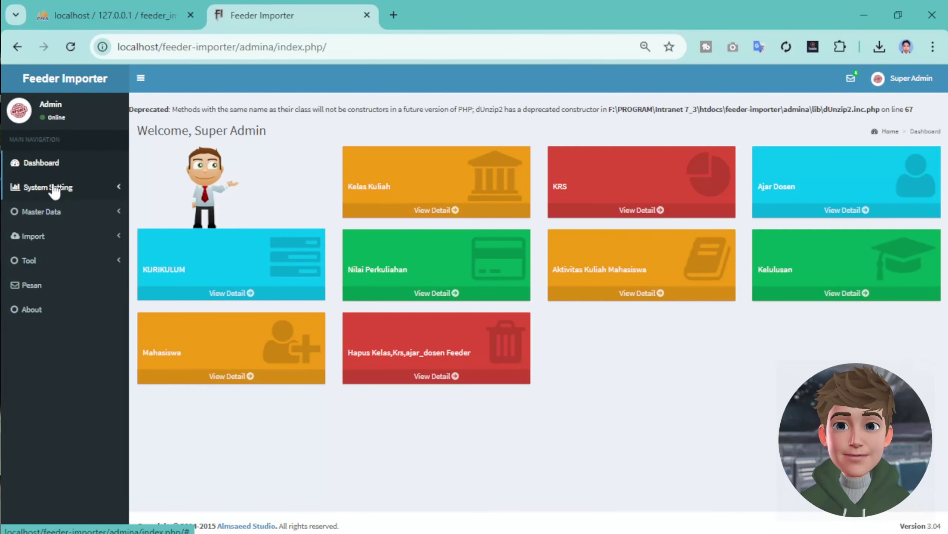
left_click(54, 187)
left_click(54, 207)
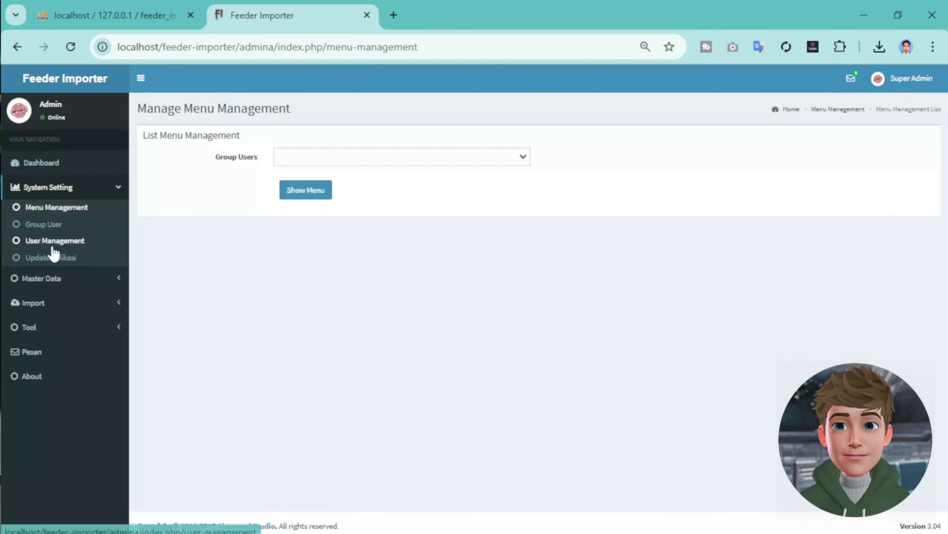
left_click(46, 281)
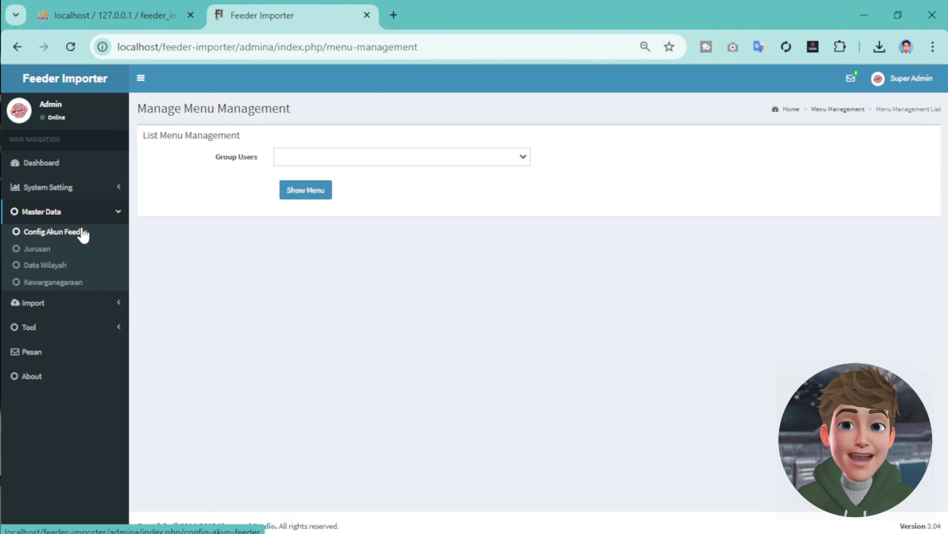
left_click(36, 248)
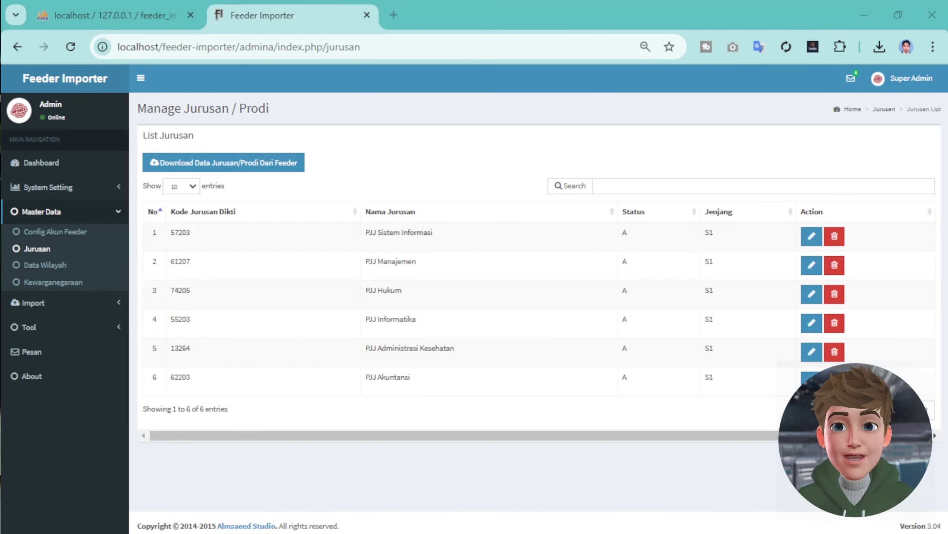